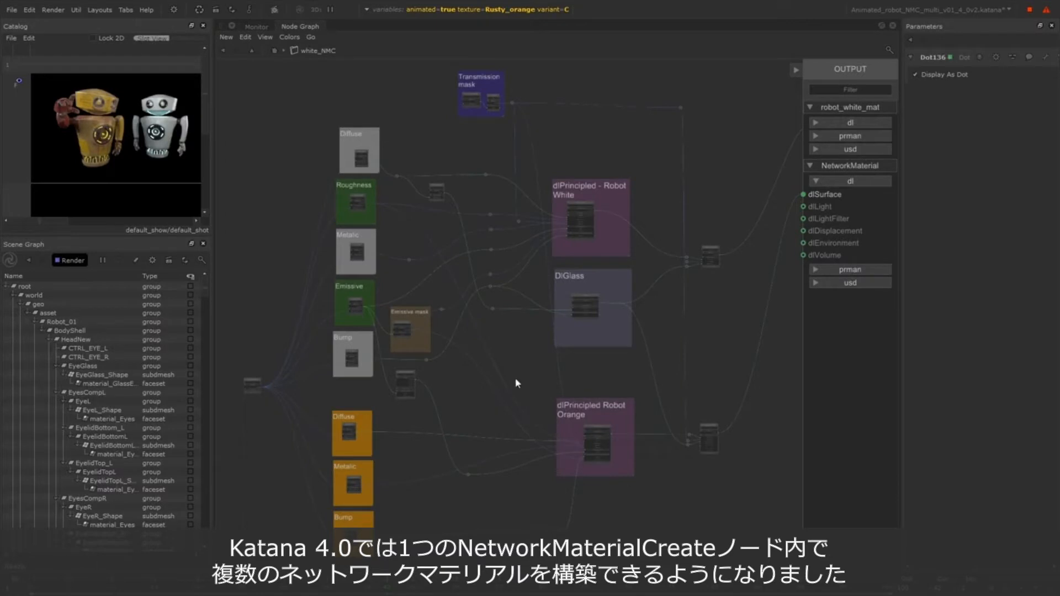
# Enter the Stone_NMC shading network and move the dlPrincipled node up and the displacementShader node down to space them apart
pyautogui.click(252, 50)
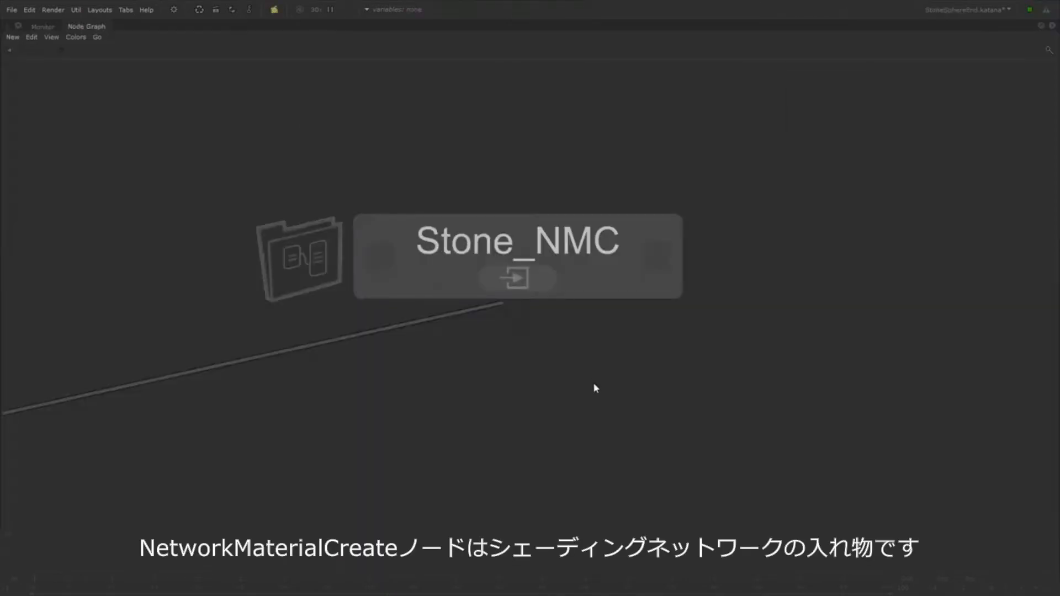
pyautogui.click(552, 274)
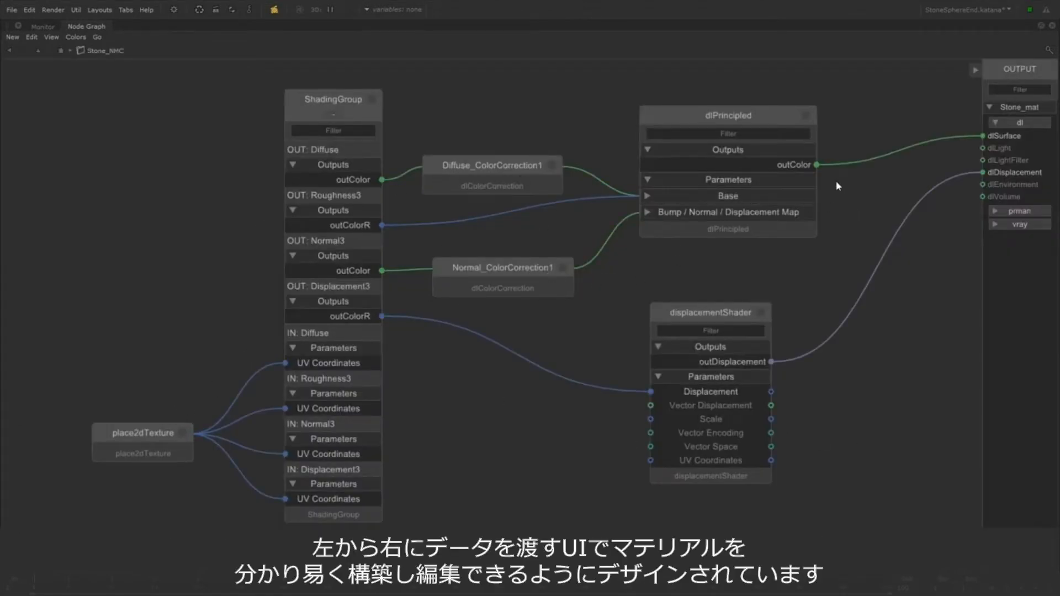
pyautogui.moveTo(788, 115); pyautogui.dragTo(793, 89)
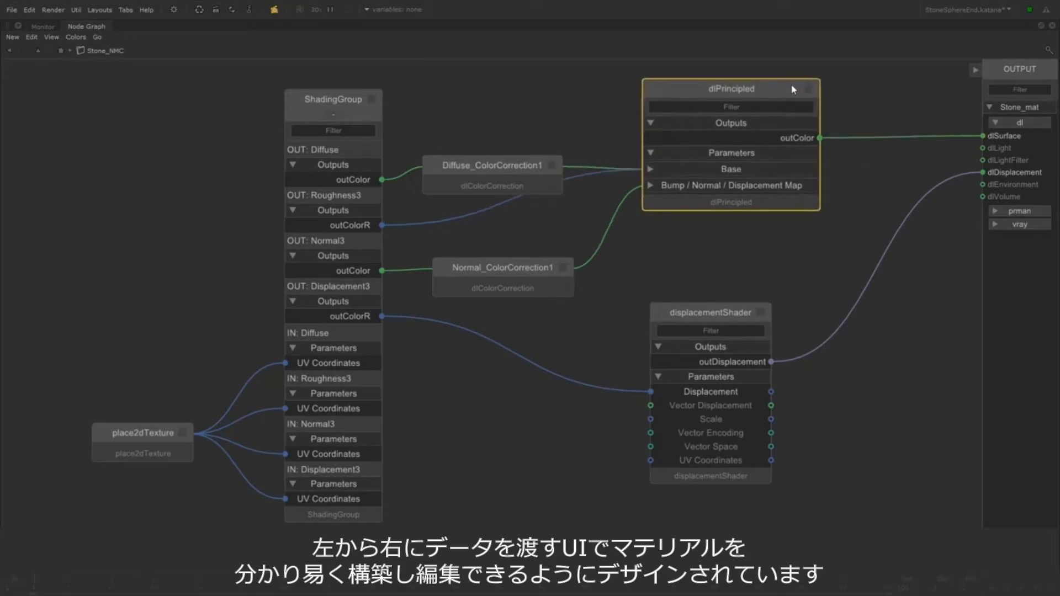
pyautogui.moveTo(731, 307); pyautogui.dragTo(742, 341)
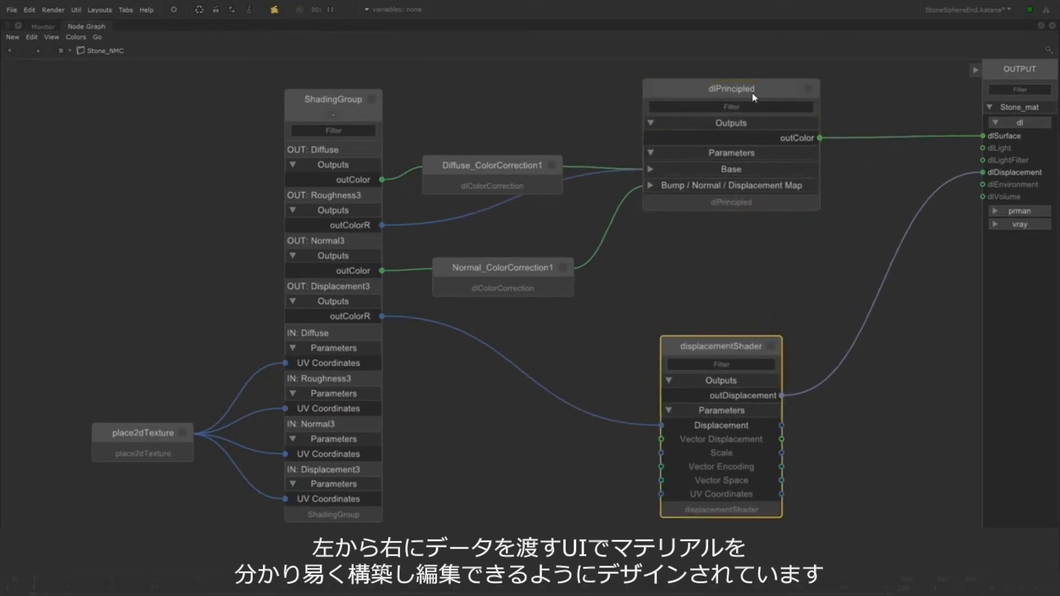
pyautogui.click(754, 93)
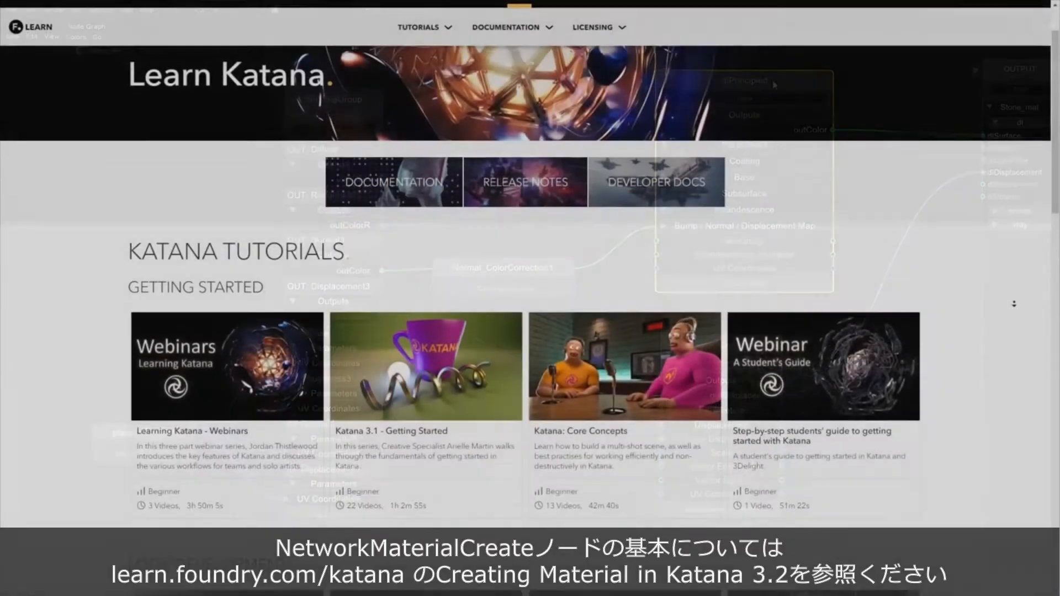
# Switch to the Learn Katana web page and open the Creating Materials in Katana 3.2 series under Look Development
pyautogui.middleClick(1014, 304)
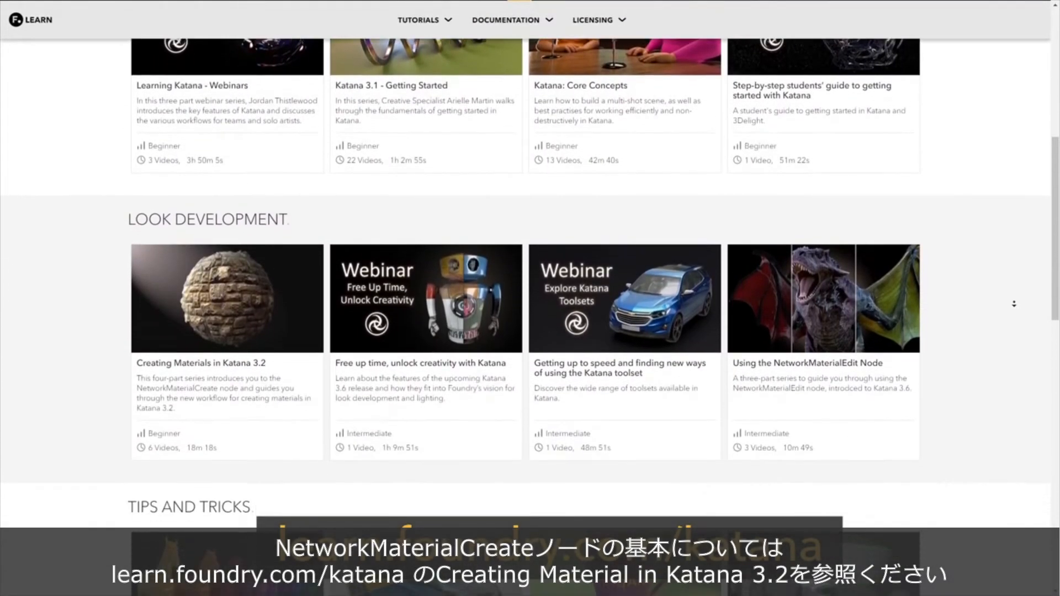
pyautogui.middleClick(1014, 304)
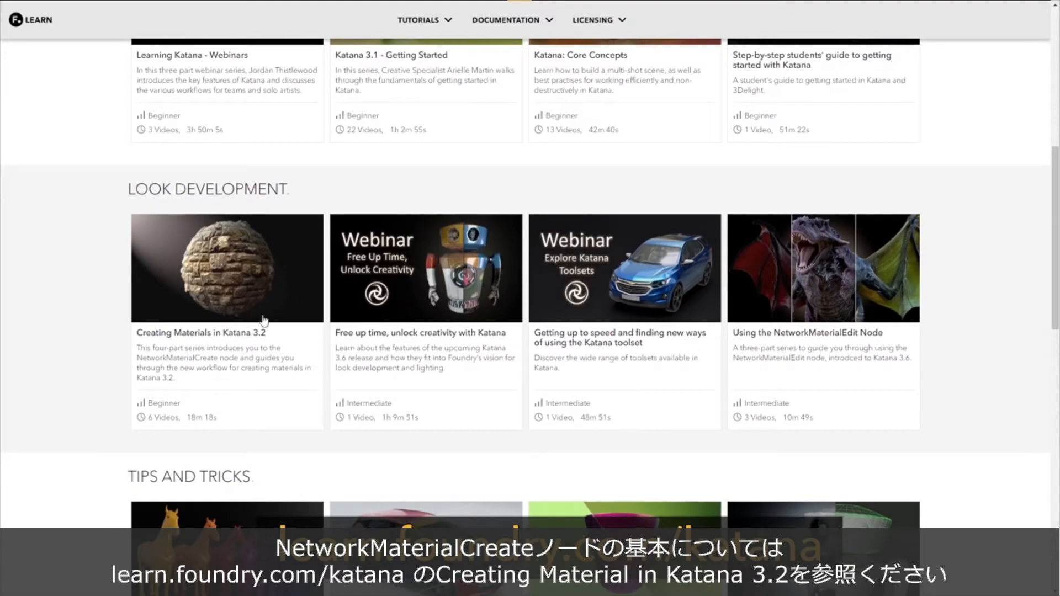
pyautogui.click(248, 340)
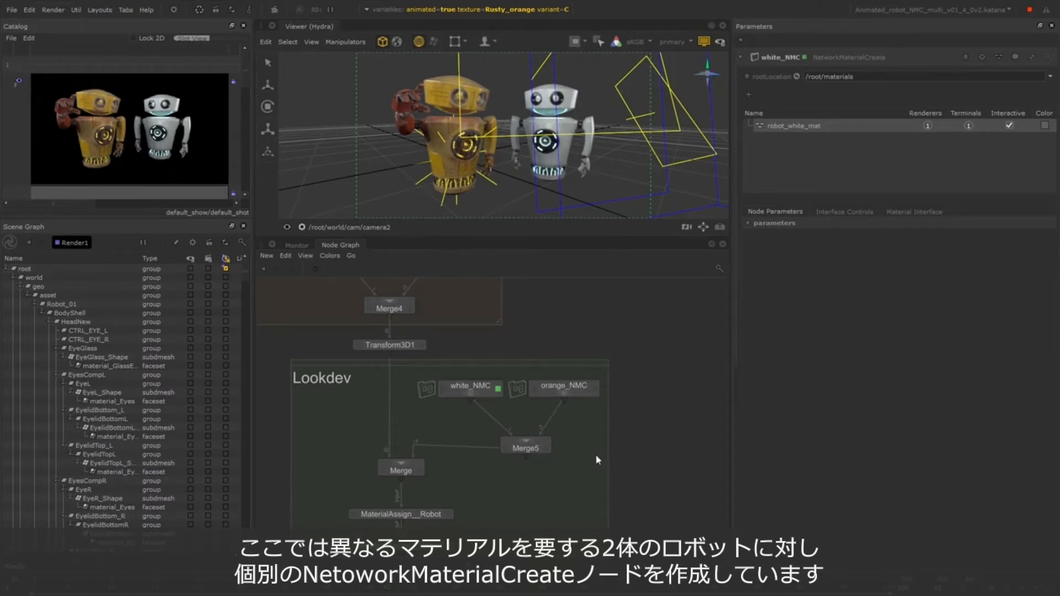
# Show the parameters of the white_NMC node and add a second NetworkMaterial to it
pyautogui.scroll(3, 593, 442)
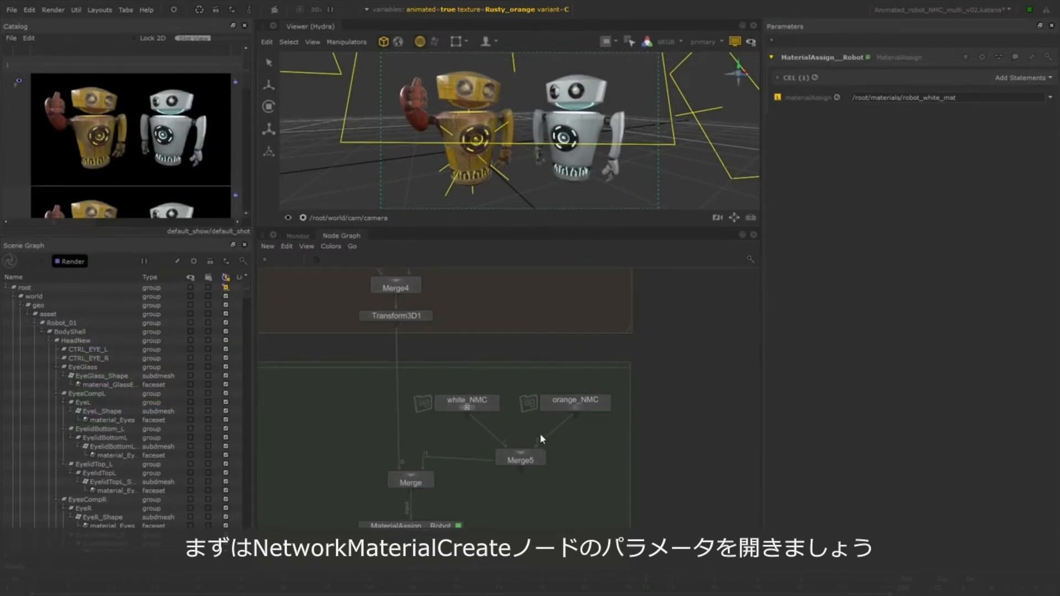
pyautogui.click(495, 403)
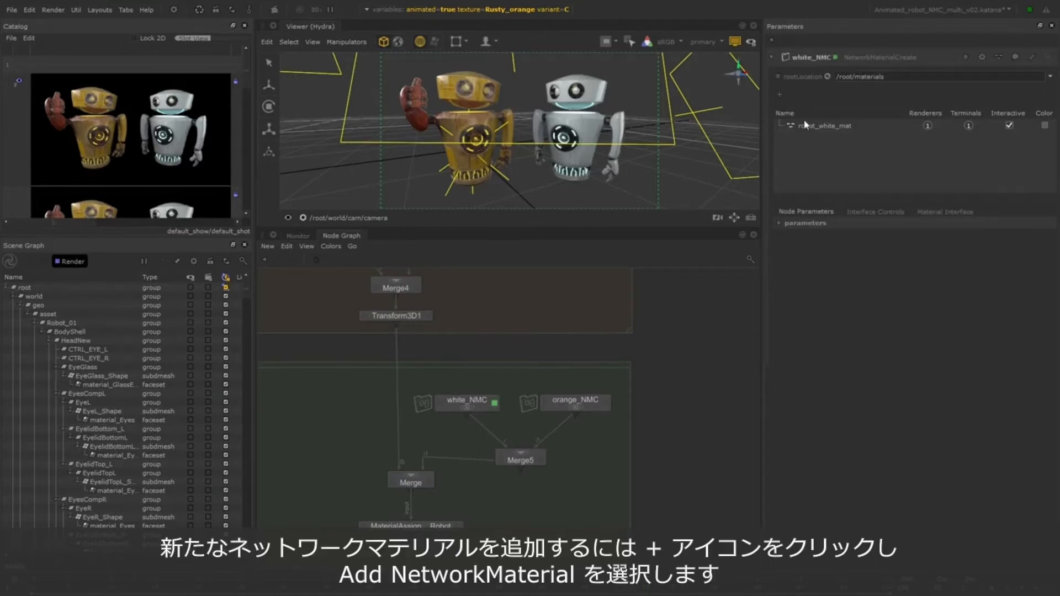
pyautogui.click(780, 94)
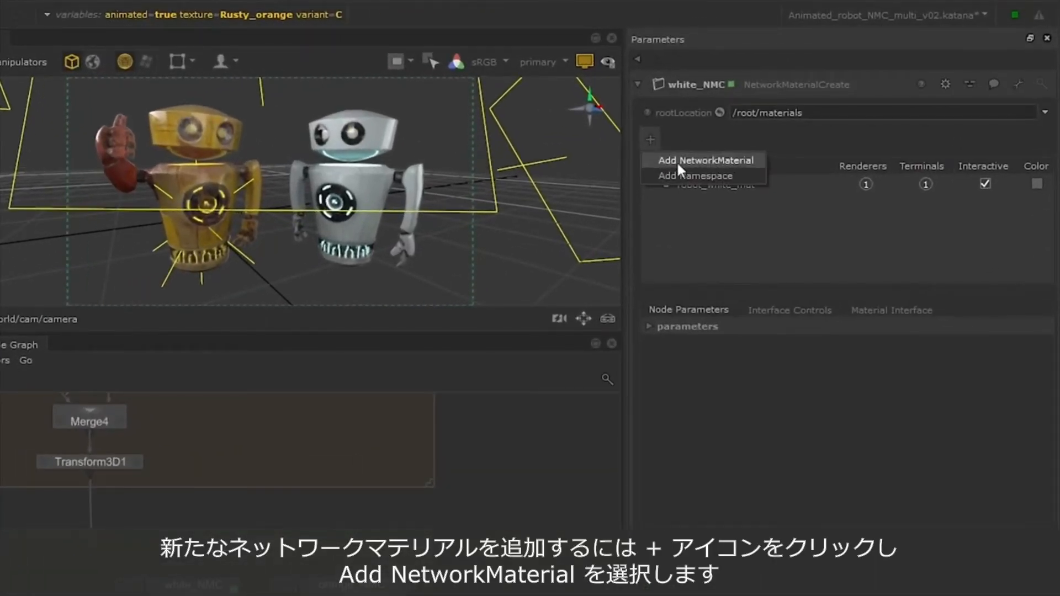
pyautogui.click(758, 161)
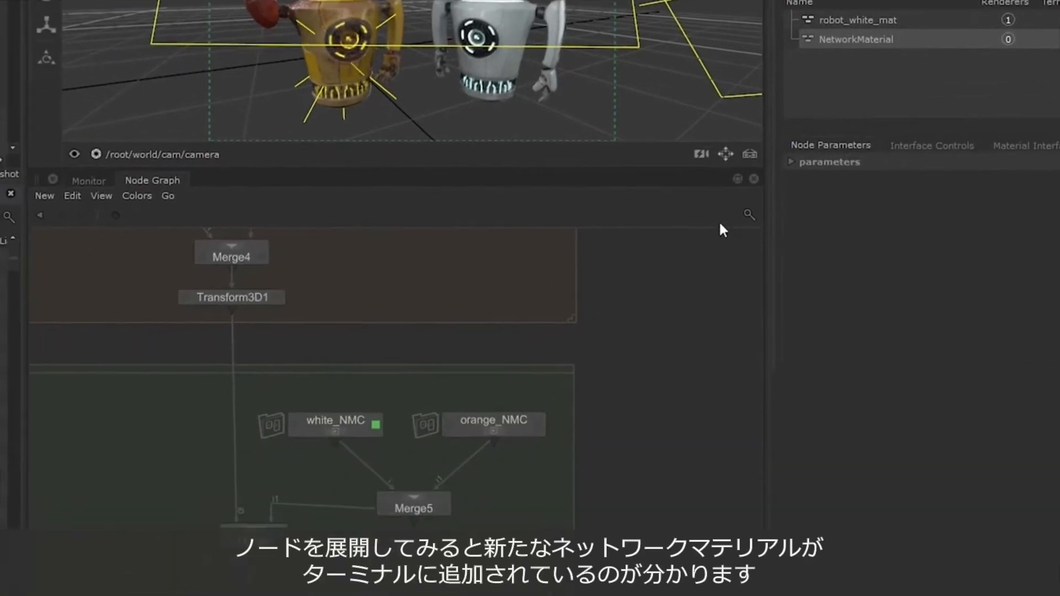
# Enter the white_NMC shading network and collapse the dl terminals of the new NetworkMaterial output
pyautogui.click(435, 321)
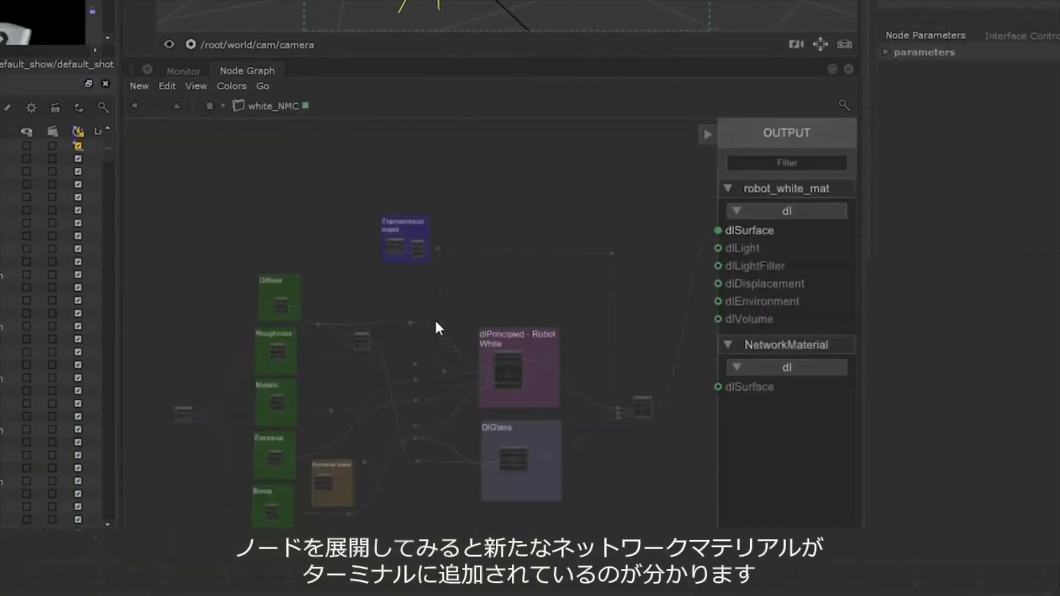
pyautogui.moveTo(643, 505); pyautogui.dragTo(650, 446, button='middle')
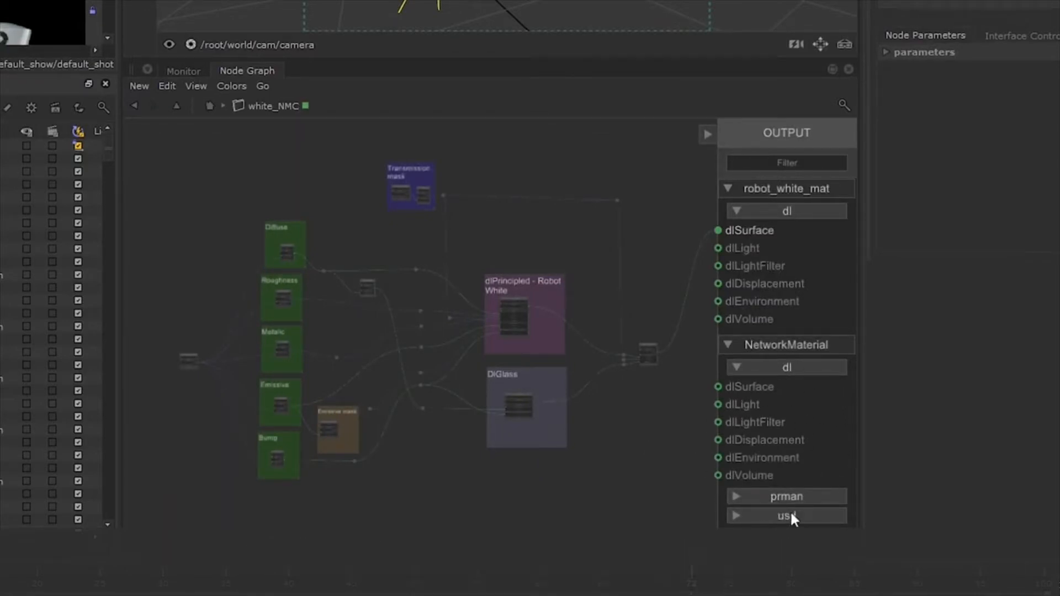
pyautogui.click(825, 366)
pyautogui.click(811, 387)
pyautogui.click(815, 387)
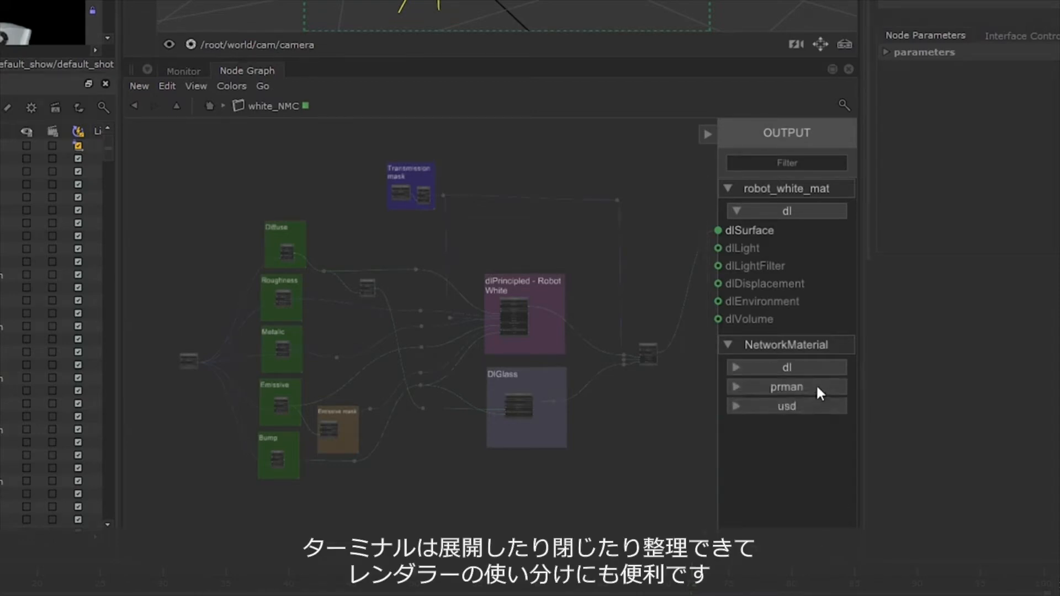
# Collapse and re-expand the robot_white_mat and NetworkMaterial terminals, and hide and show the output terminal sidebar again
pyautogui.click(820, 348)
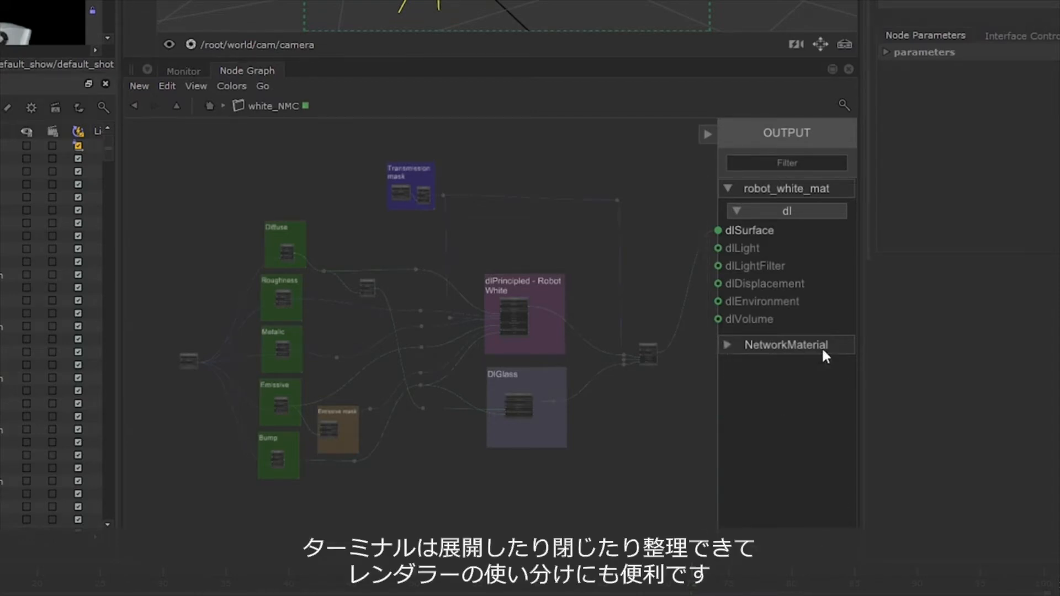
pyautogui.click(837, 191)
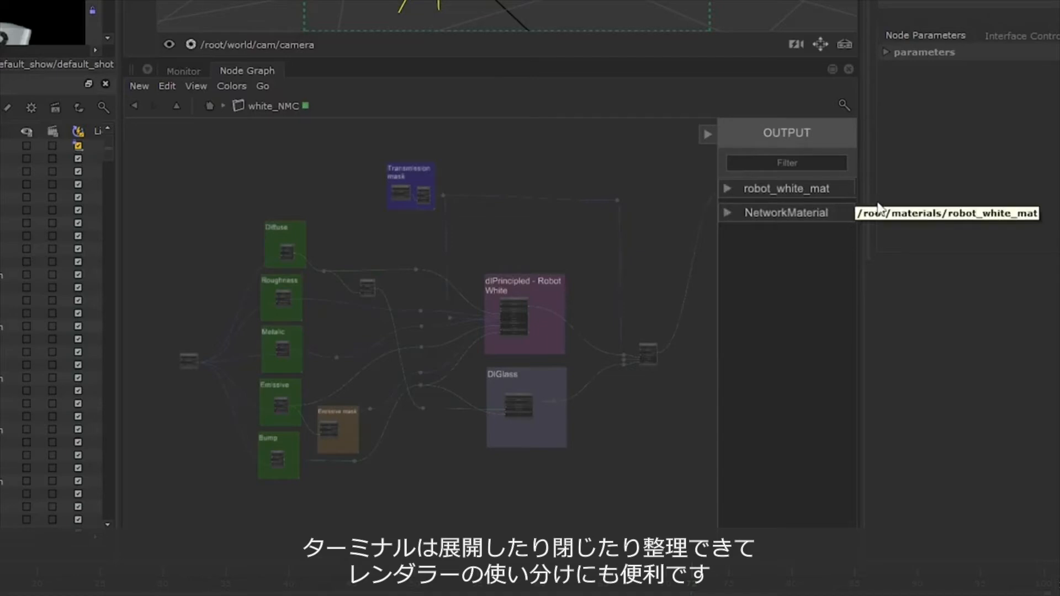
pyautogui.click(854, 191)
pyautogui.click(815, 348)
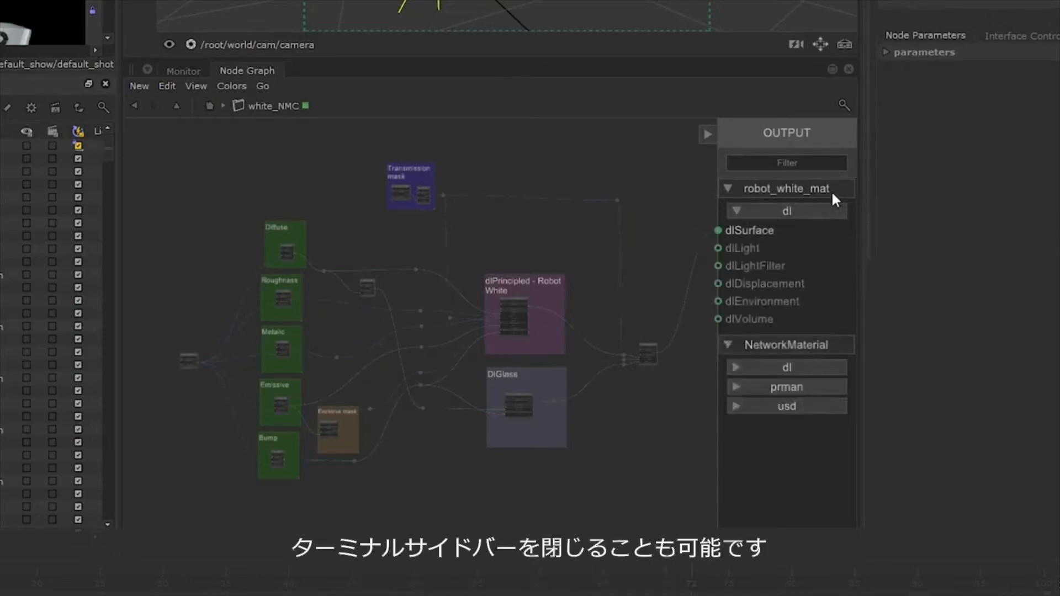
pyautogui.click(707, 134)
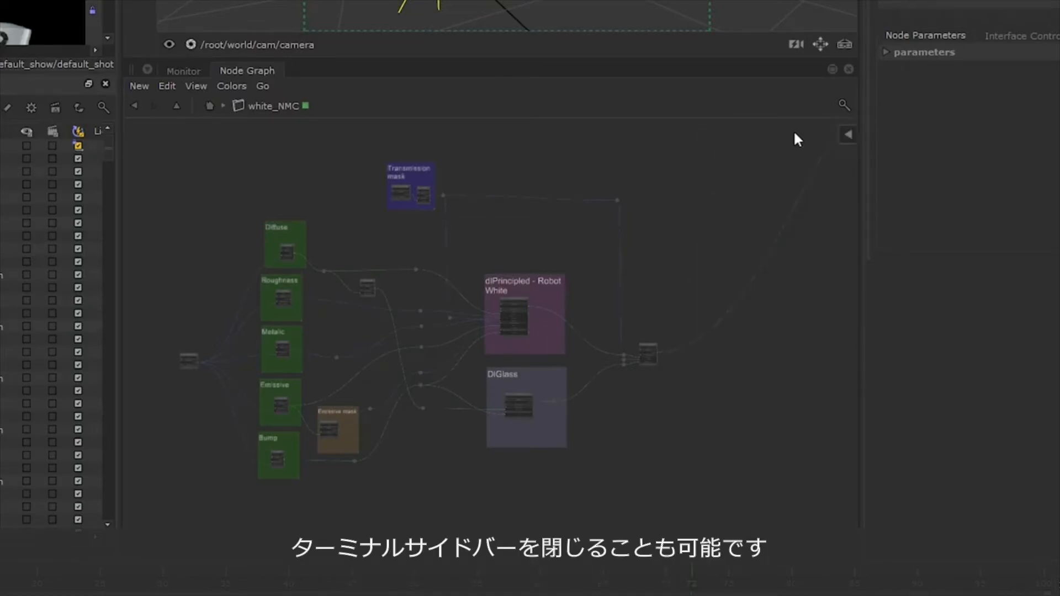
pyautogui.click(850, 135)
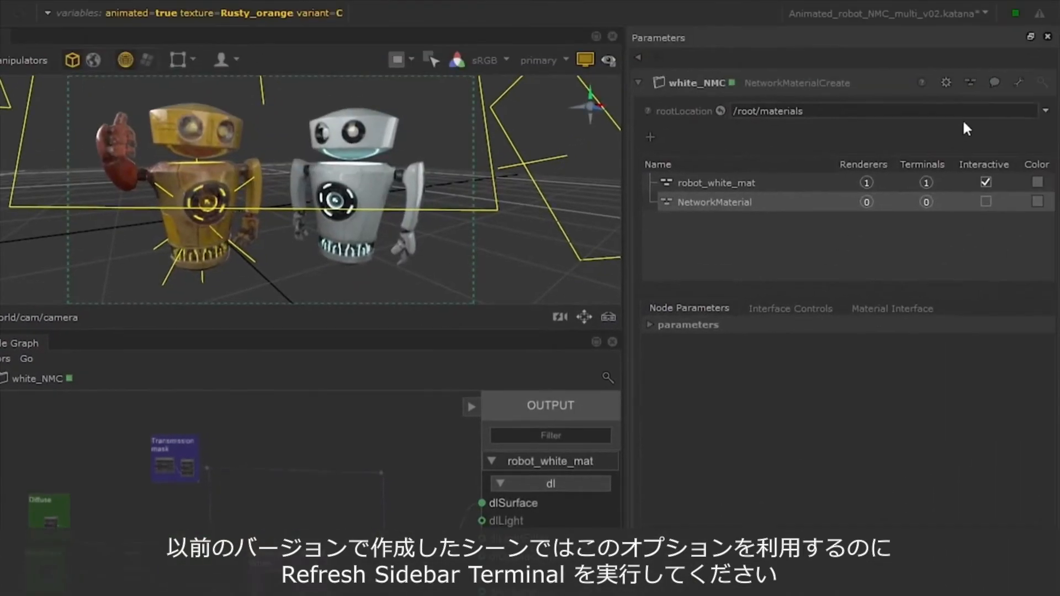
# Run the Refresh Sidebar Terminal action on the white_NMC node
pyautogui.click(947, 84)
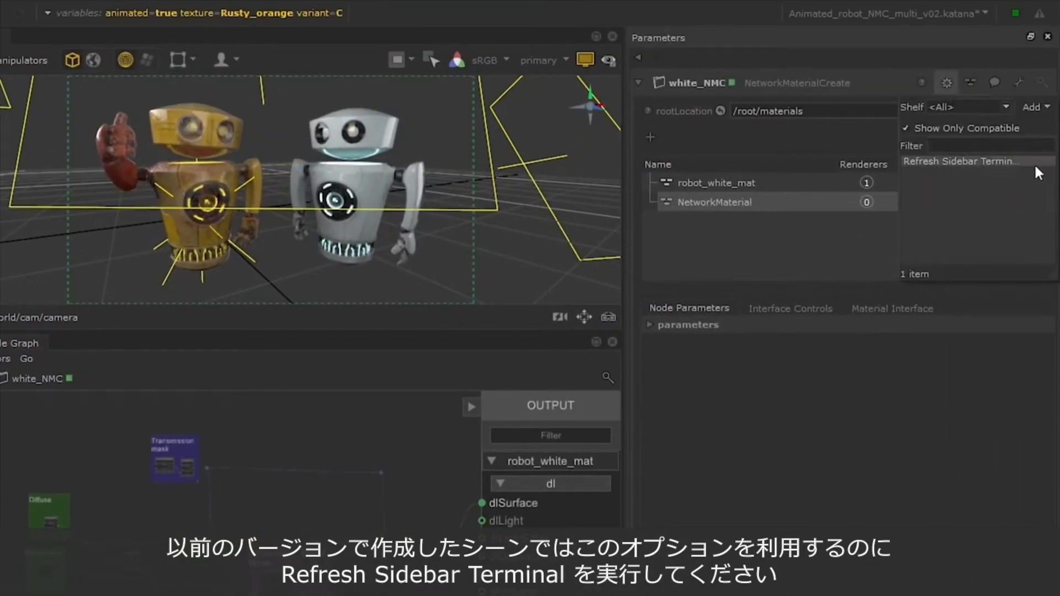
pyautogui.click(1015, 160)
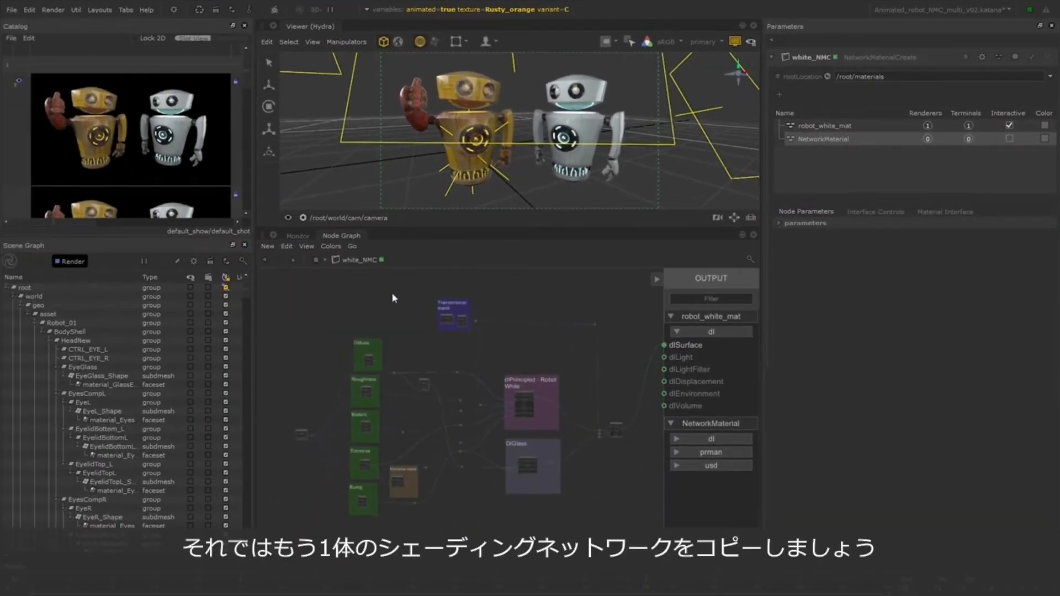
# Enter the orange_NMC network and copy all of its shading nodes
pyautogui.click(320, 263)
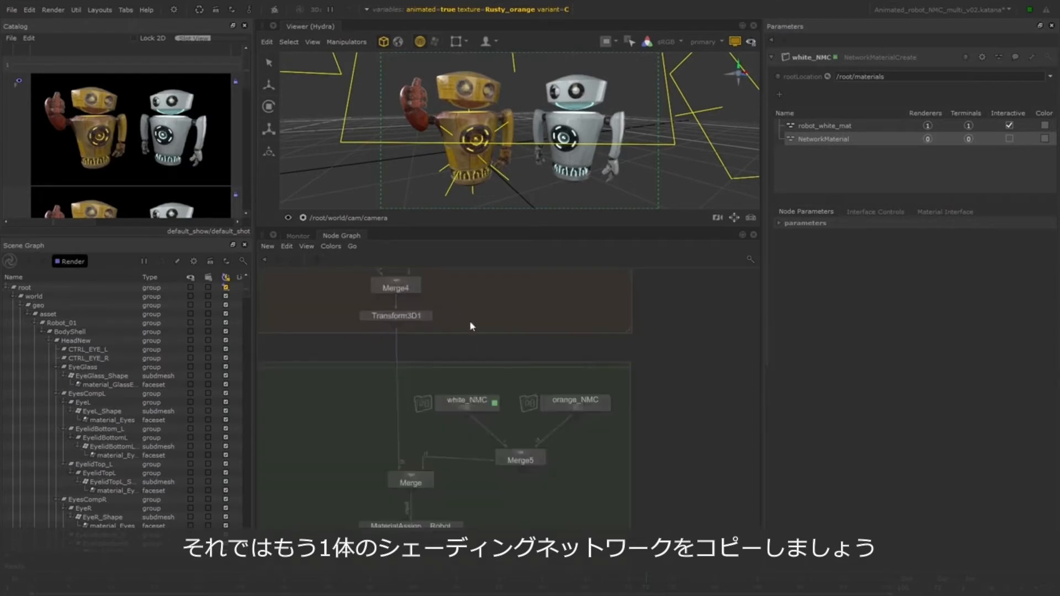
pyautogui.click(558, 407)
pyautogui.scroll(-3, 580, 330)
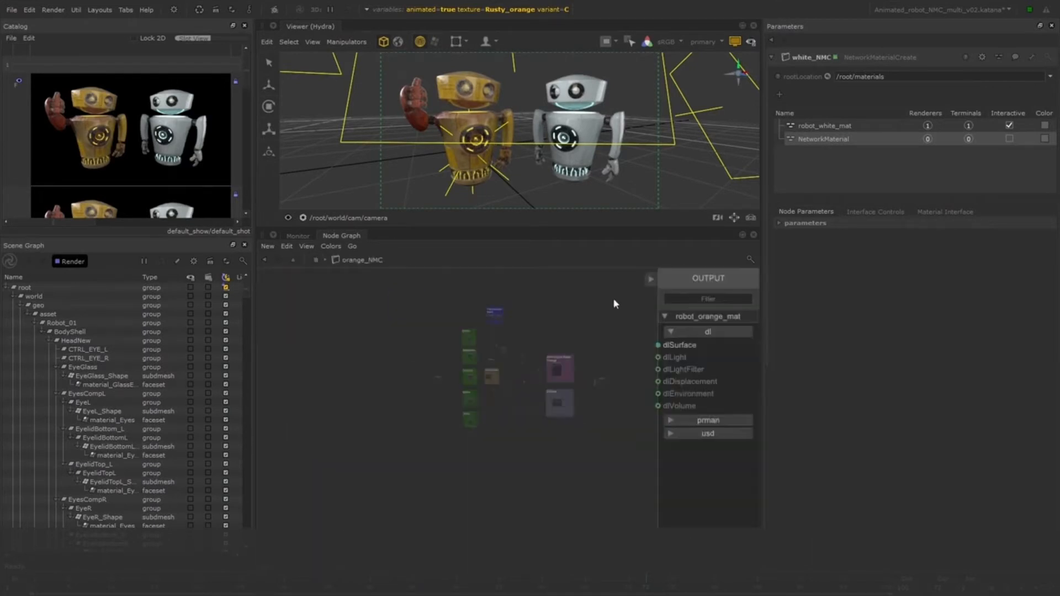
pyautogui.moveTo(614, 298); pyautogui.dragTo(404, 454)
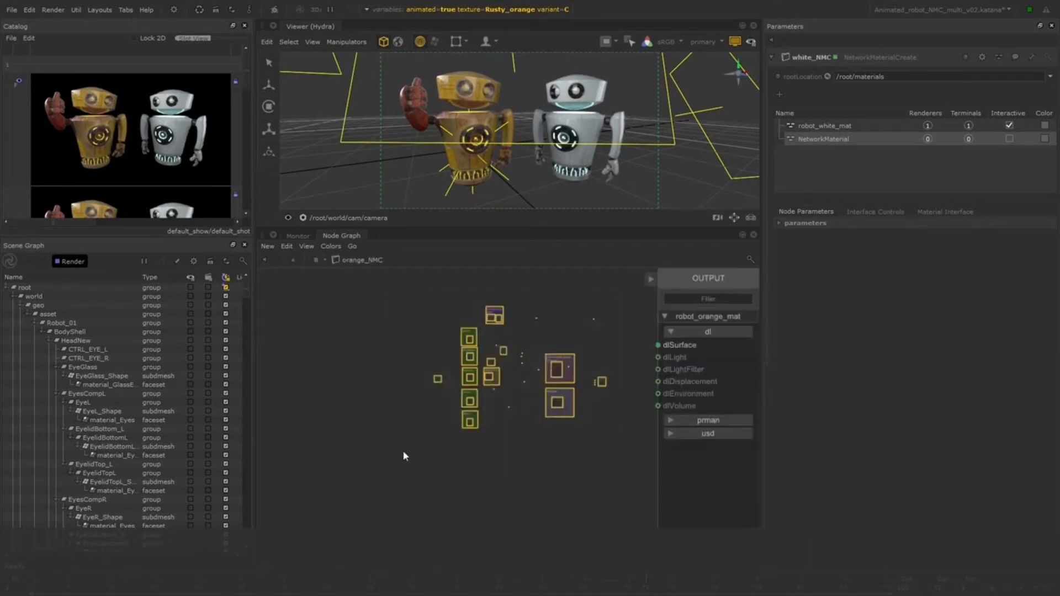
# Return to the white_NMC network, enlarge the node graph and paste the orange robot's nodes below the existing ones
pyautogui.click(326, 259)
pyautogui.click(471, 411)
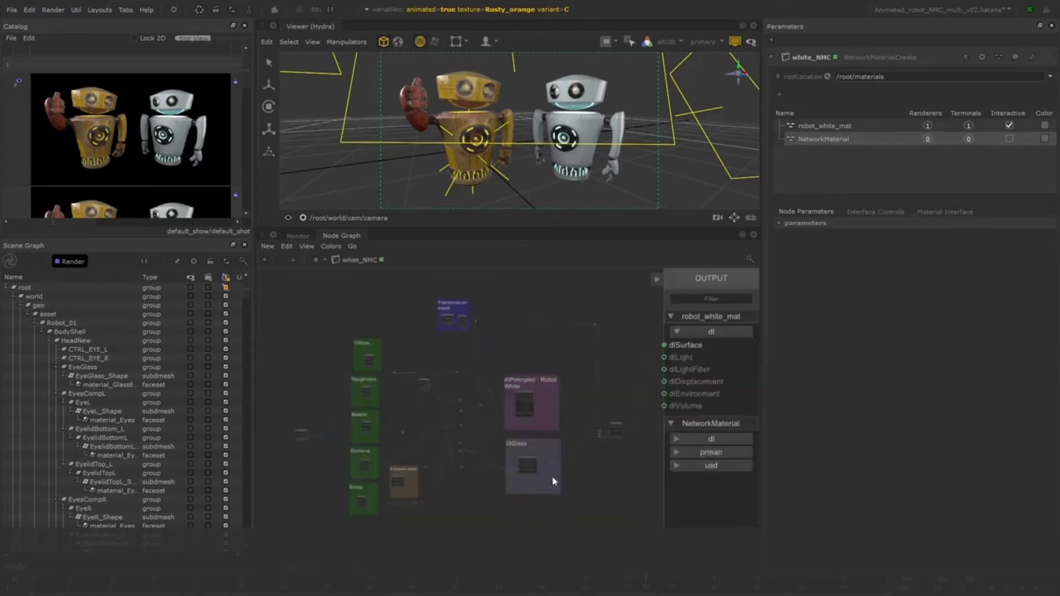
pyautogui.press('space')
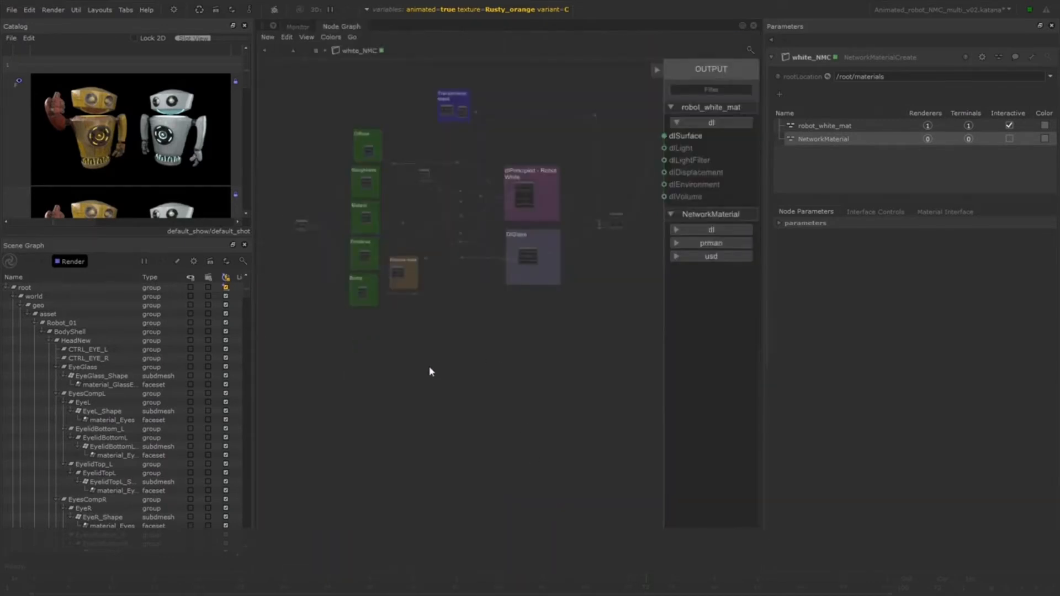
pyautogui.hotkey('ctrl', 'v')
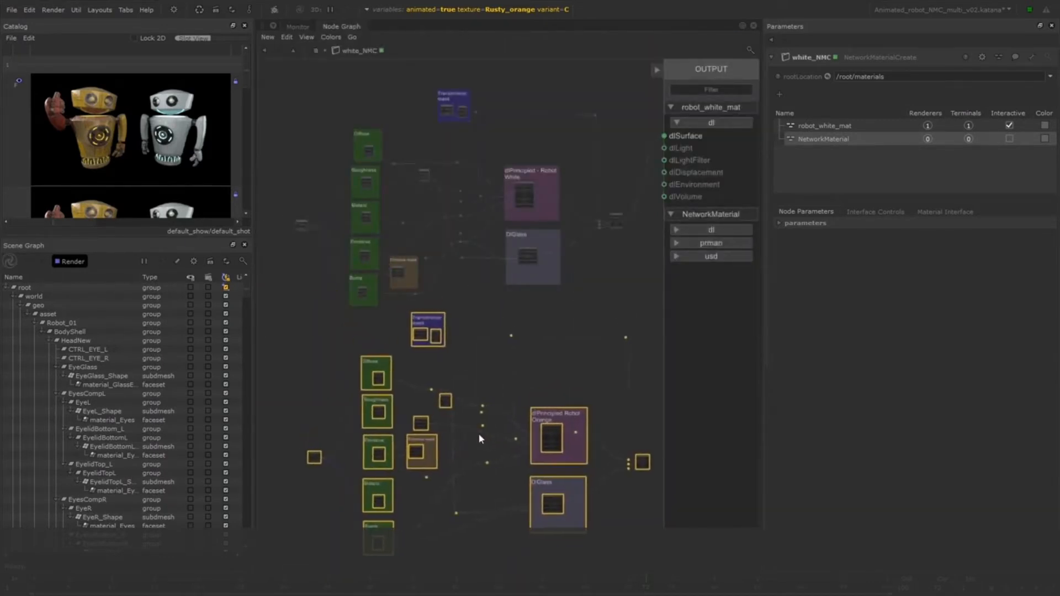
pyautogui.click(479, 438)
pyautogui.click(497, 325)
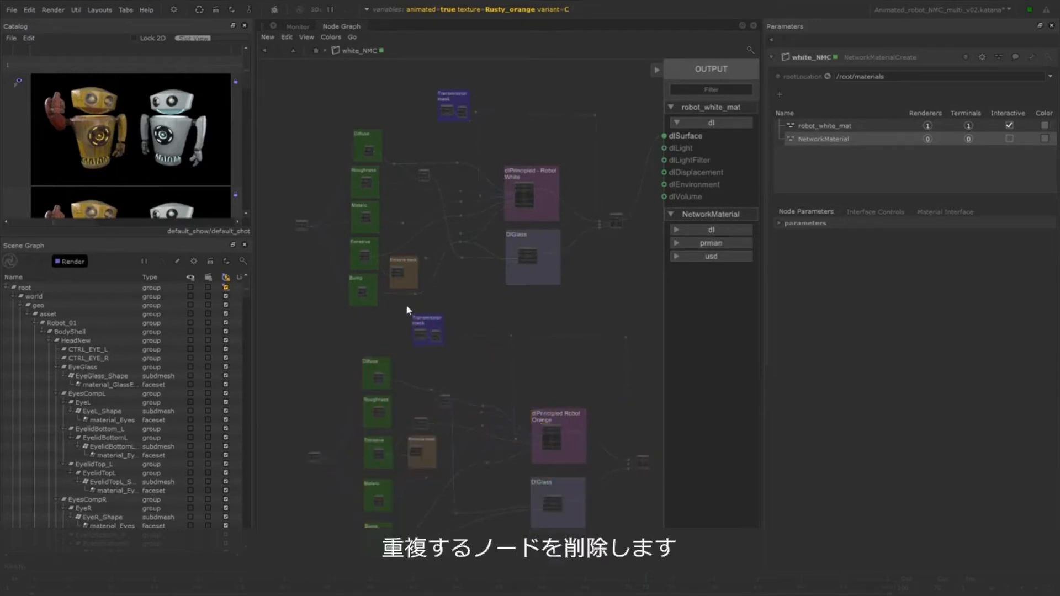
# Delete the duplicate Transmission mask, DlGlass, Emissive, Emissive mask and Roughness groups from the pasted orange network
pyautogui.moveTo(405, 304); pyautogui.dragTo(633, 352)
pyautogui.press('Delete')
pyautogui.click(582, 486)
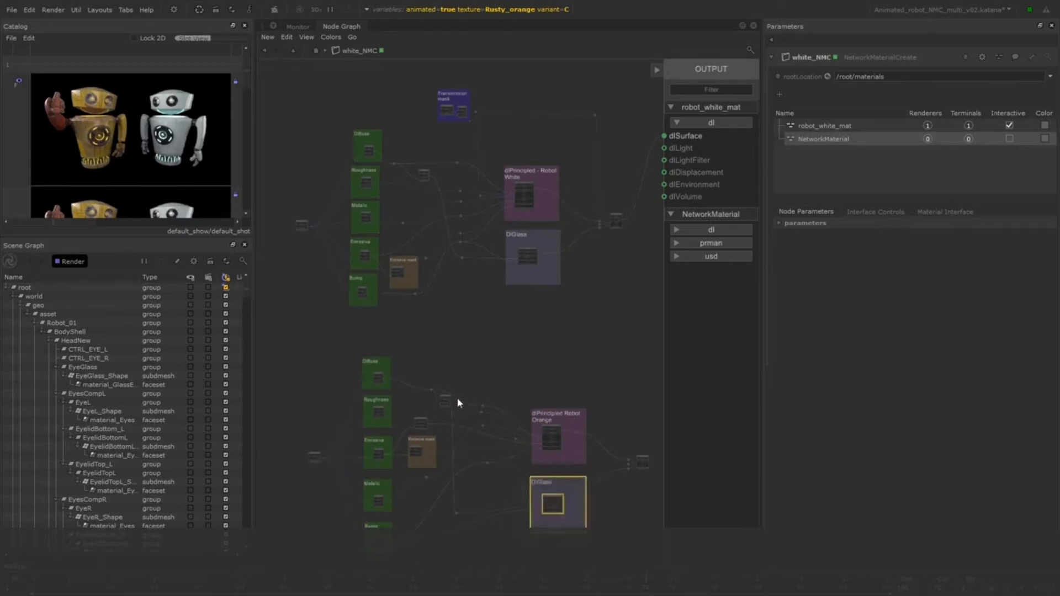
pyautogui.press('Delete')
pyautogui.moveTo(356, 430); pyautogui.dragTo(448, 466)
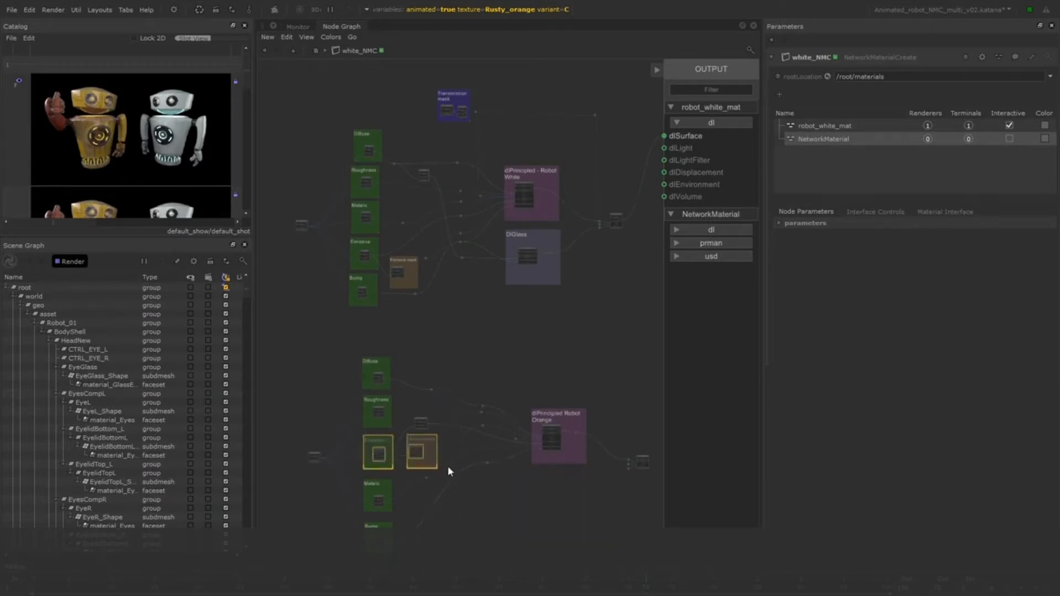
pyautogui.press('Delete')
pyautogui.click(362, 407)
pyautogui.press('Delete')
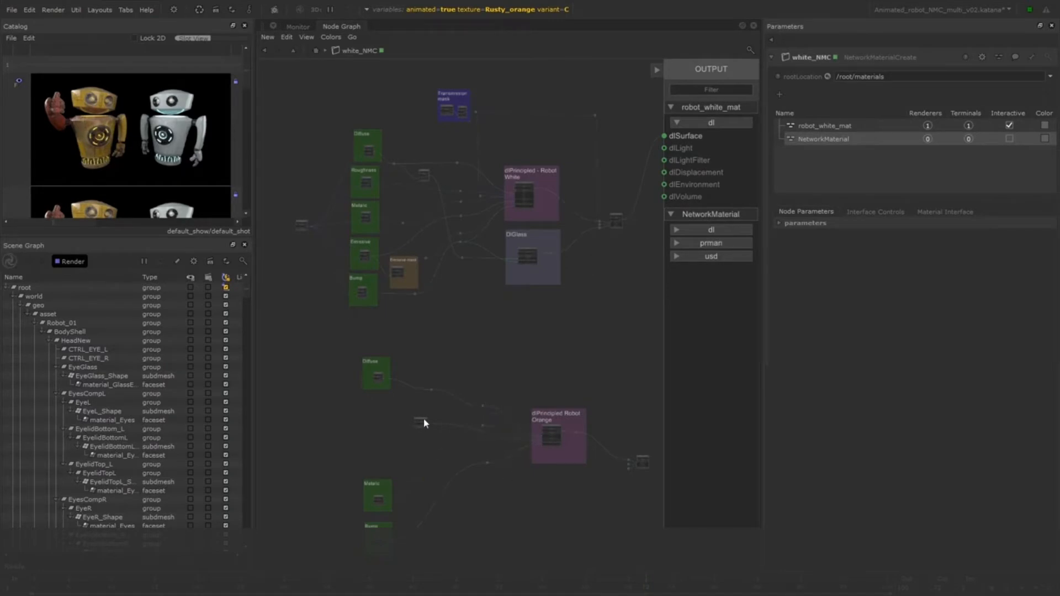
# Stack the pasted Metalic and Bump groups beneath Diffuse and move the small utility node closer to dlPrincipled Robot Orange
pyautogui.moveTo(423, 422); pyautogui.dragTo(484, 442)
pyautogui.moveTo(423, 476); pyautogui.dragTo(382, 444)
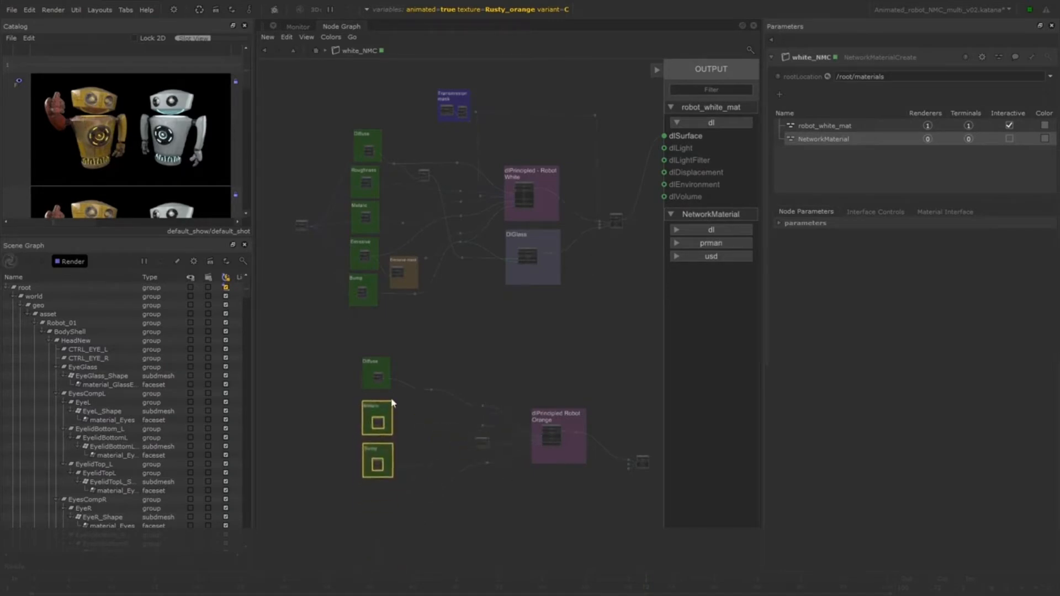
pyautogui.click(395, 399)
# Delete the unused dots before the orange network's last node, move that node nearer dlPrincipled Robot Orange and fully expand both nodes
pyautogui.scroll(4, 649, 467)
pyautogui.moveTo(538, 499); pyautogui.dragTo(580, 451)
pyautogui.press('Delete')
pyautogui.moveTo(562, 399); pyautogui.dragTo(684, 496)
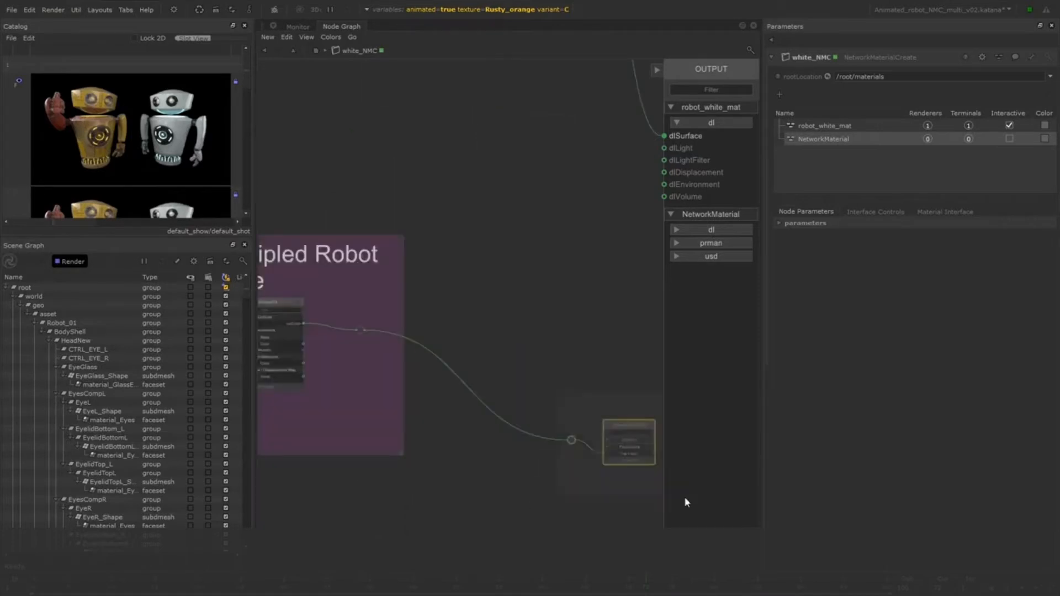
pyautogui.moveTo(629, 424); pyautogui.dragTo(513, 311)
pyautogui.press('3')
pyautogui.moveTo(275, 306); pyautogui.dragTo(314, 306)
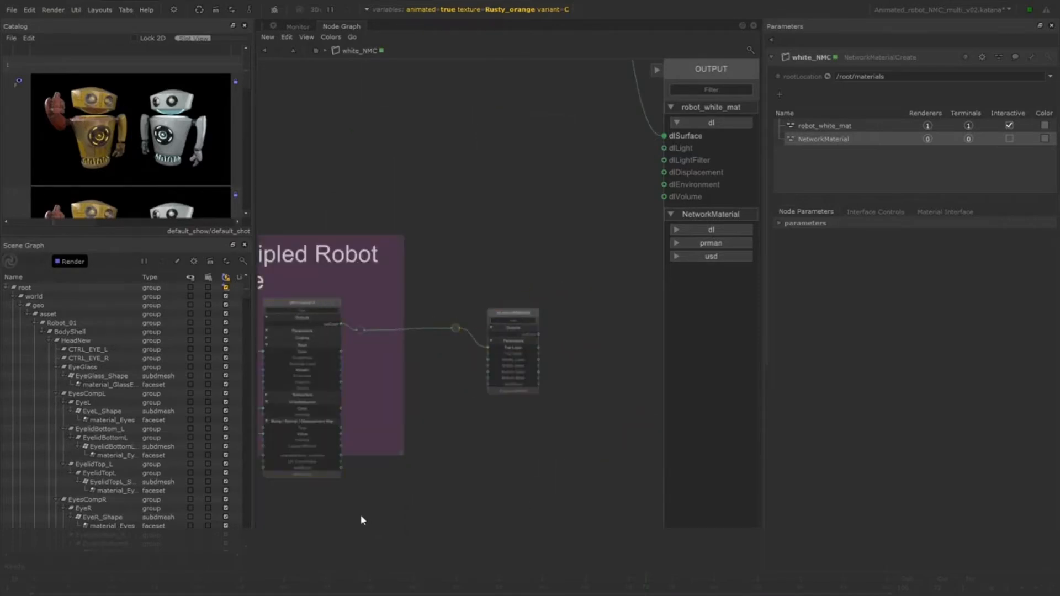
# Move the whole pasted orange network up and align its Diffuse, Metalic and Bump groups directly beneath the white robot's texture groups
pyautogui.scroll(-3, 360, 516)
pyautogui.moveTo(290, 441); pyautogui.dragTo(523, 414, button='middle')
pyautogui.click(529, 414)
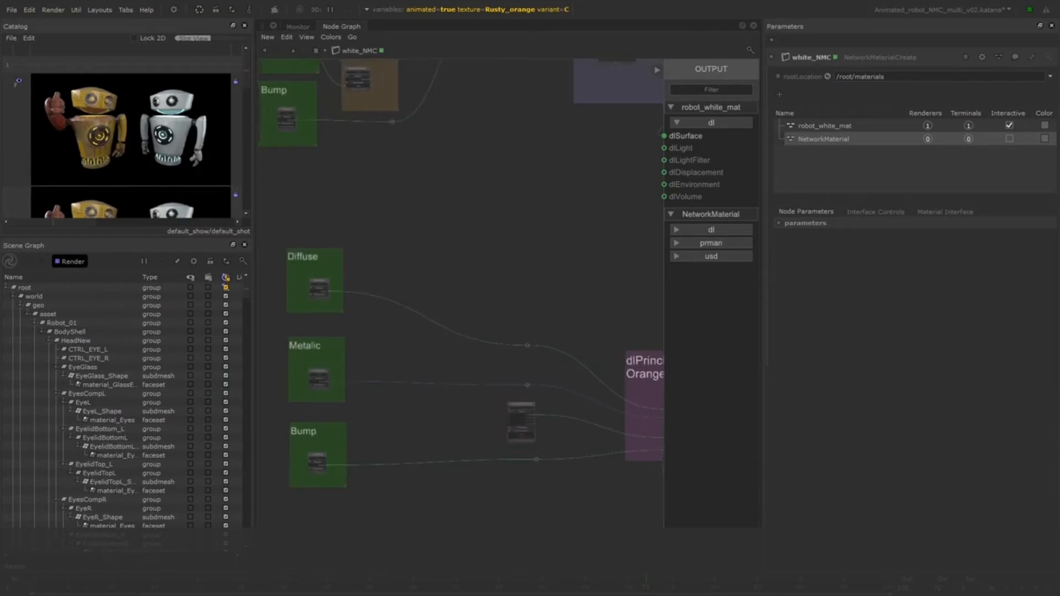
pyautogui.scroll(-3, 529, 414)
pyautogui.moveTo(497, 353); pyautogui.dragTo(298, 342, button='middle')
pyautogui.moveTo(547, 331); pyautogui.dragTo(331, 446)
pyautogui.moveTo(331, 446); pyautogui.dragTo(447, 501, button='middle')
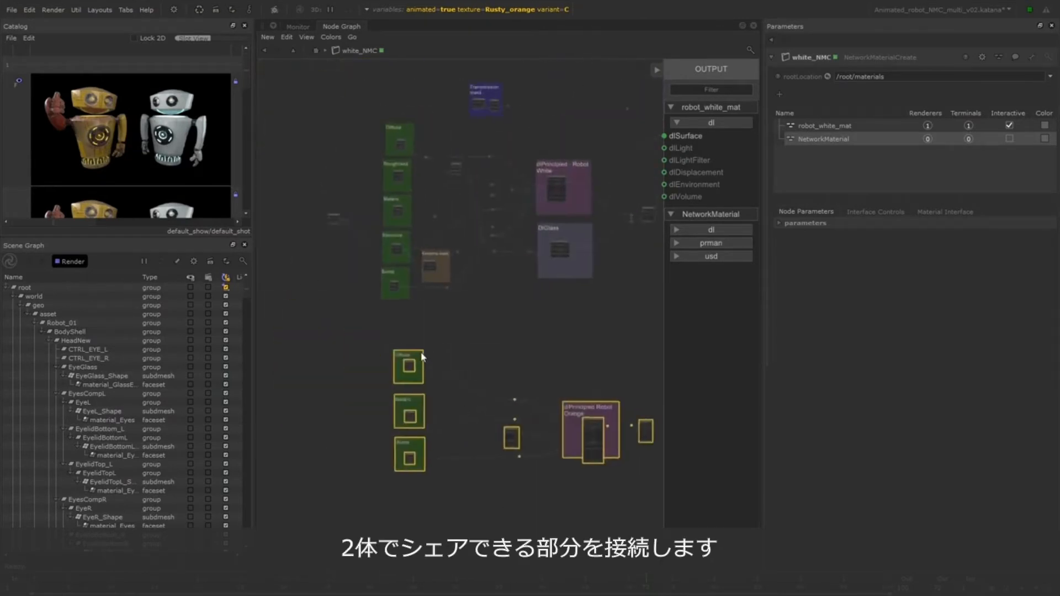
pyautogui.moveTo(409, 360); pyautogui.dragTo(407, 320)
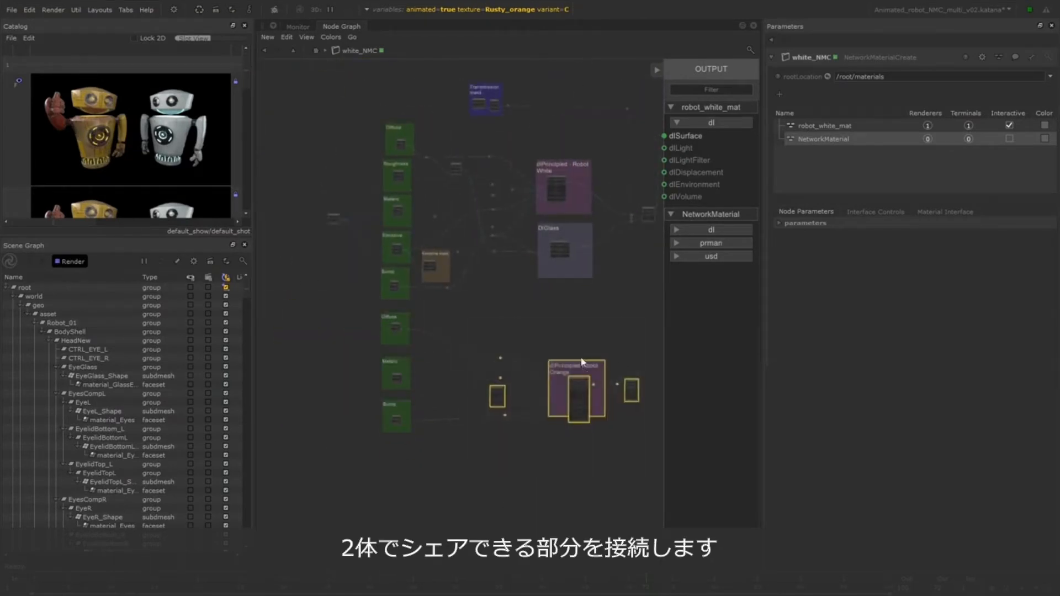
pyautogui.click(488, 435)
# Move the shared Place2DTexture node down so it sits beside the orange robot's Diffuse group
pyautogui.scroll(5, 346, 370)
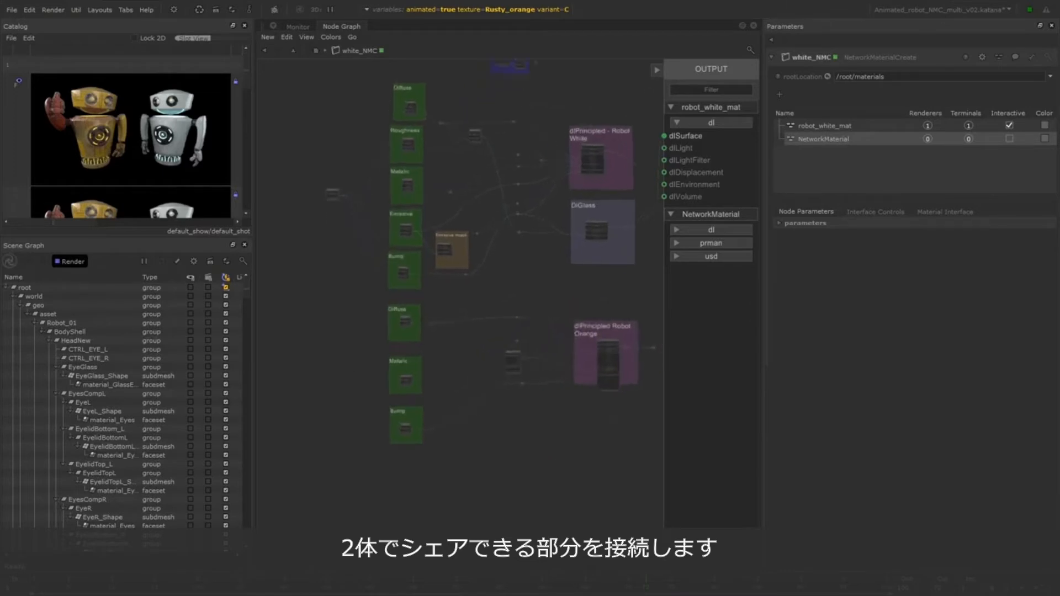
pyautogui.moveTo(367, 230); pyautogui.dragTo(370, 262, button='middle')
pyautogui.moveTo(317, 119); pyautogui.dragTo(320, 121, button='middle')
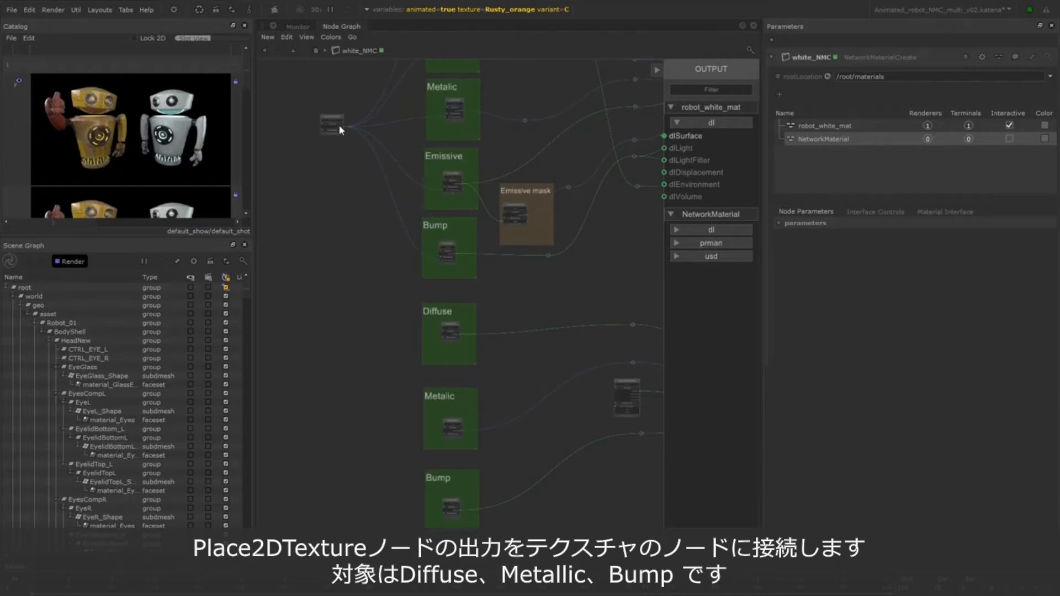
pyautogui.moveTo(408, 284); pyautogui.dragTo(486, 534)
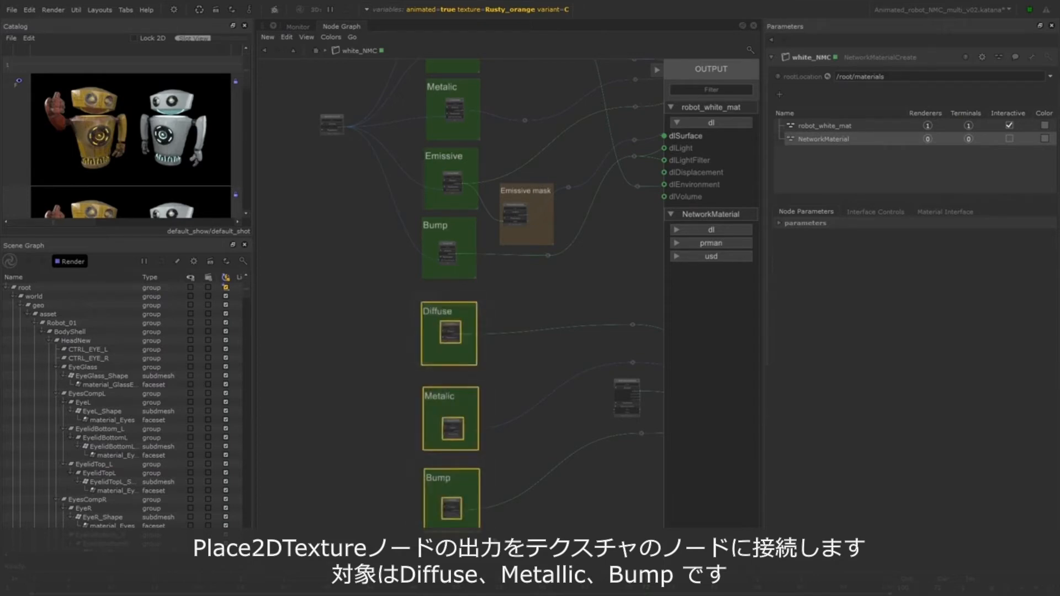
pyautogui.moveTo(331, 124); pyautogui.dragTo(317, 285)
pyautogui.scroll(3, 468, 317)
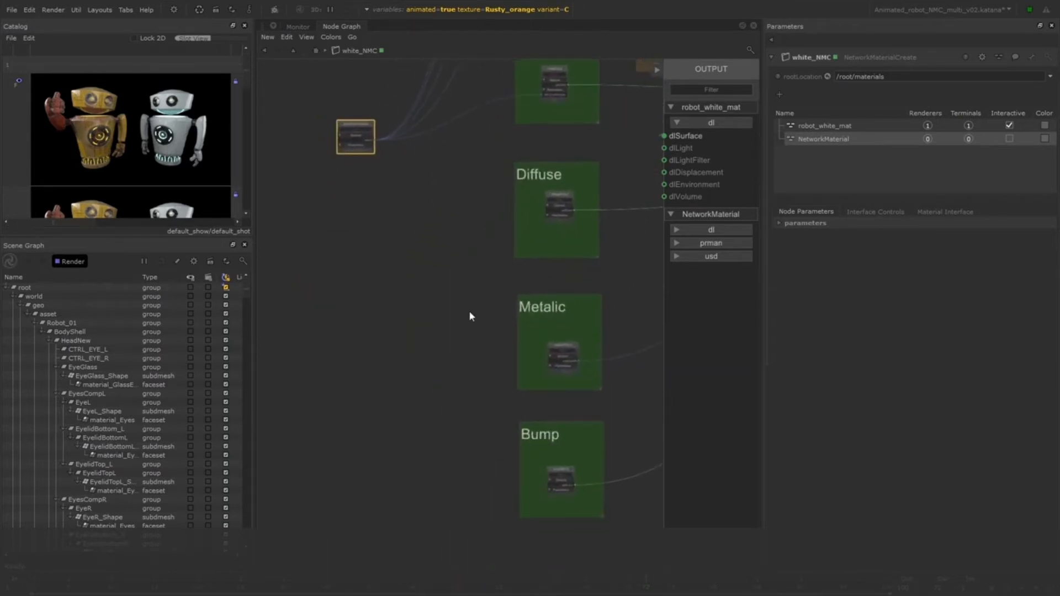
# Connect the shared Place2DTexture output to the UV Coordinates of the orange Diffuse, Metalic and Bump texture nodes, keeping those nodes collapsed to connected ports
pyautogui.click(559, 200)
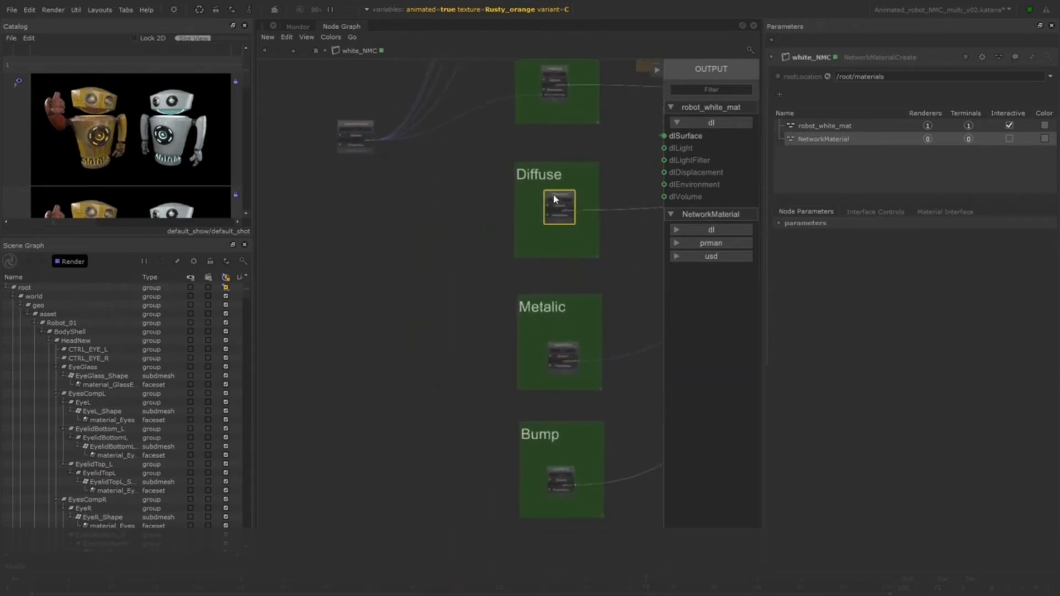
pyautogui.click(568, 350)
pyautogui.click(542, 426)
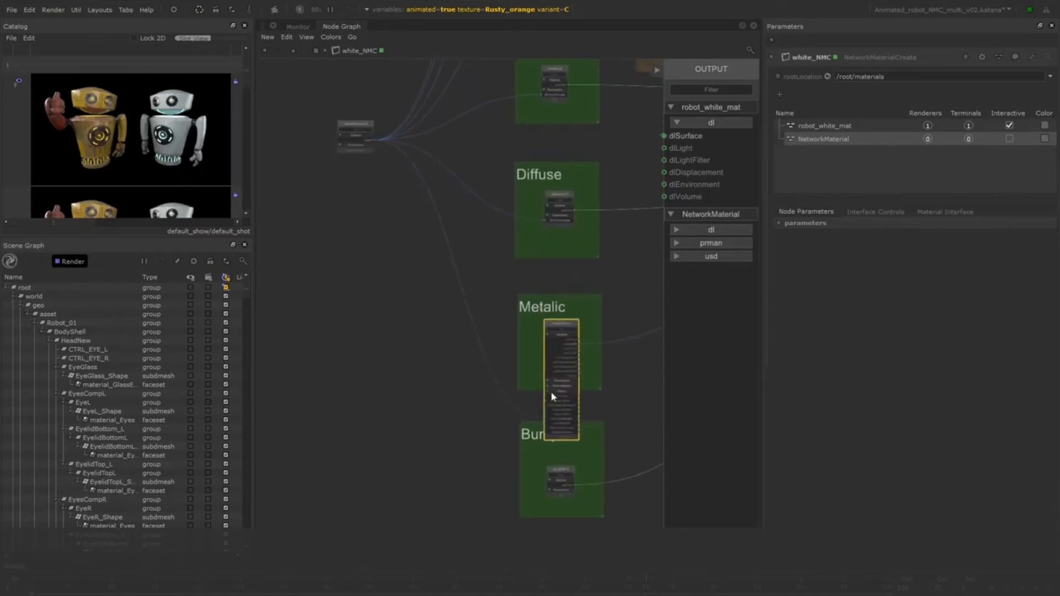
pyautogui.hotkey('alt', '2')
pyautogui.moveTo(552, 472); pyautogui.dragTo(551, 458)
pyautogui.hotkey('alt', '3')
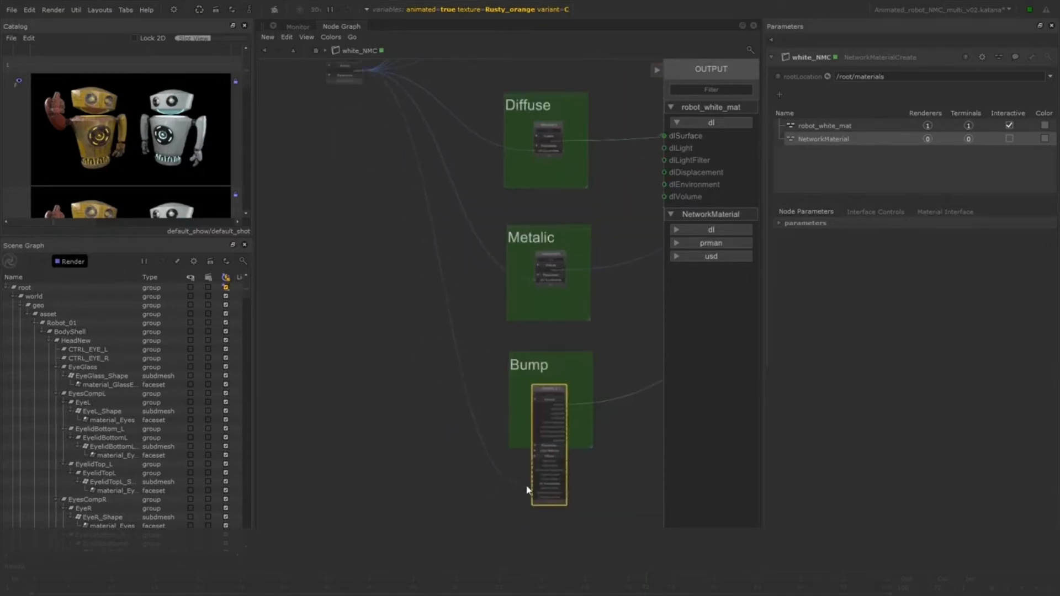
pyautogui.hotkey('alt', '2')
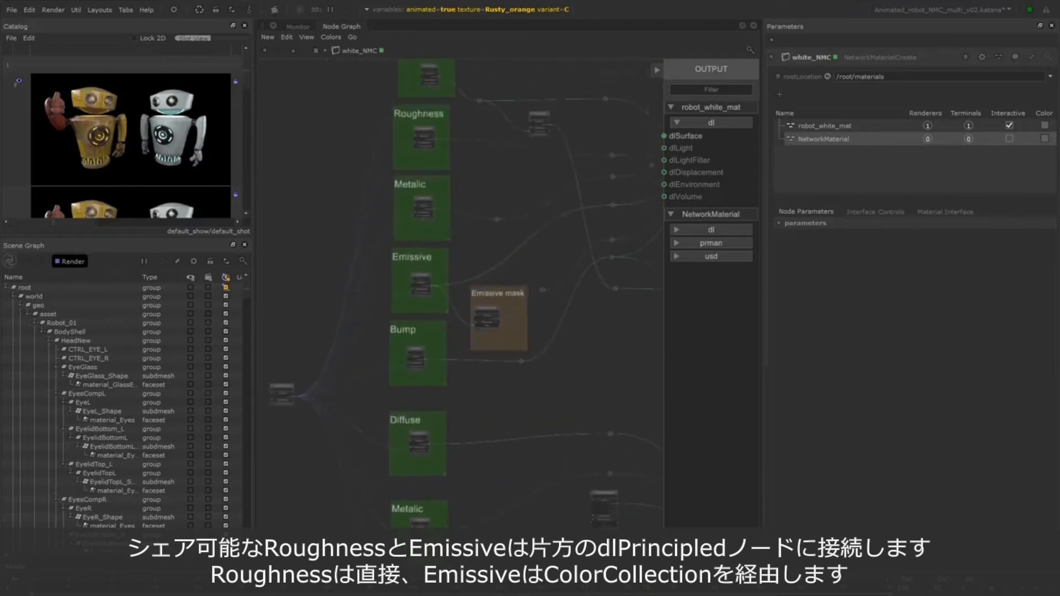
# Connect the shared Roughness texture's outColorR to the Base Roughness input of dlPrincipled Robot Orange
pyautogui.moveTo(457, 78); pyautogui.dragTo(456, 122, button='middle')
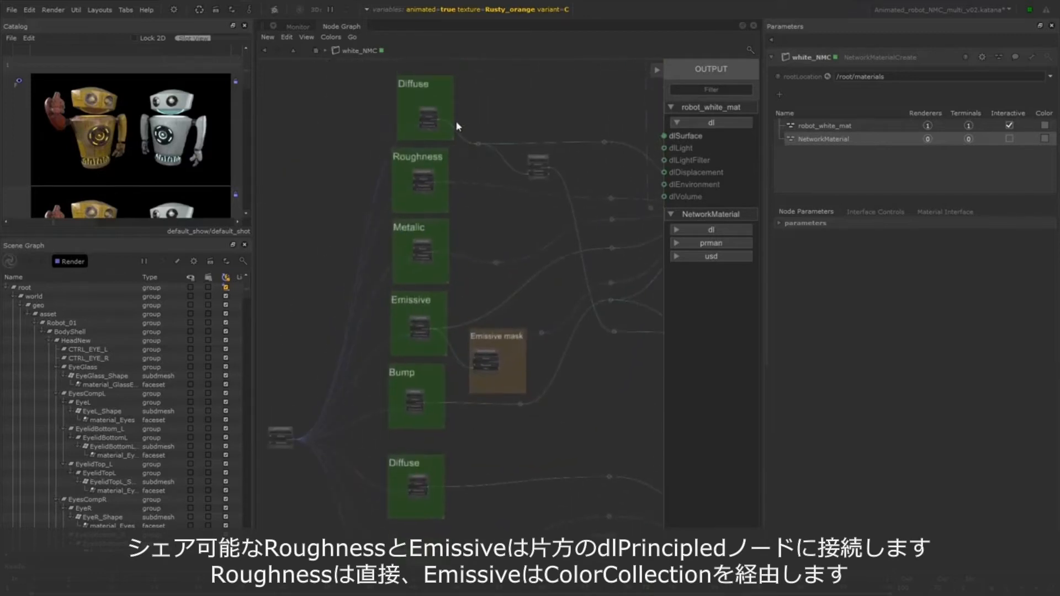
pyautogui.click(439, 156)
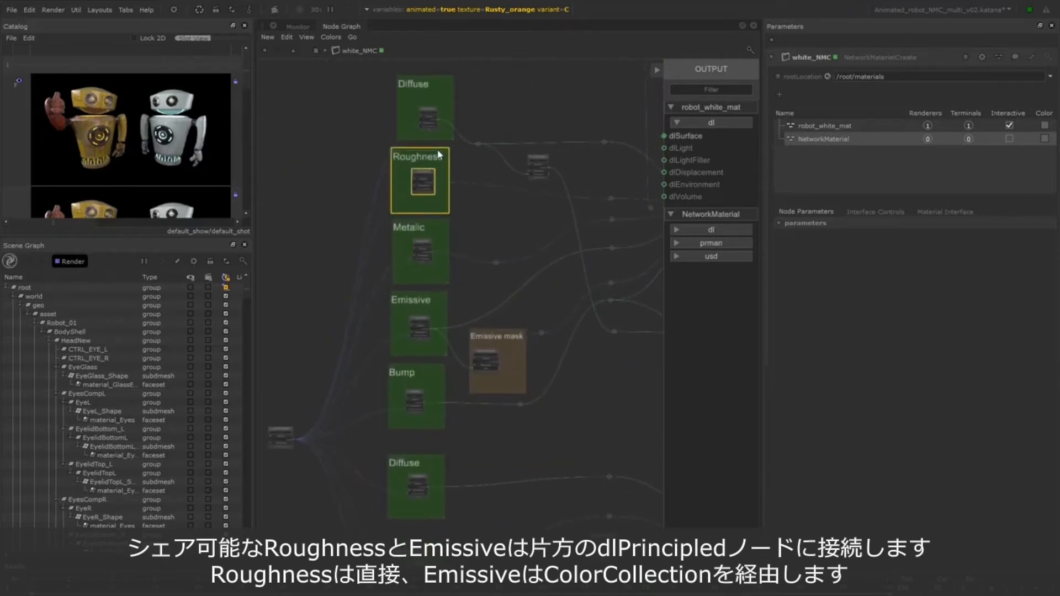
pyautogui.click(439, 295)
pyautogui.click(475, 227)
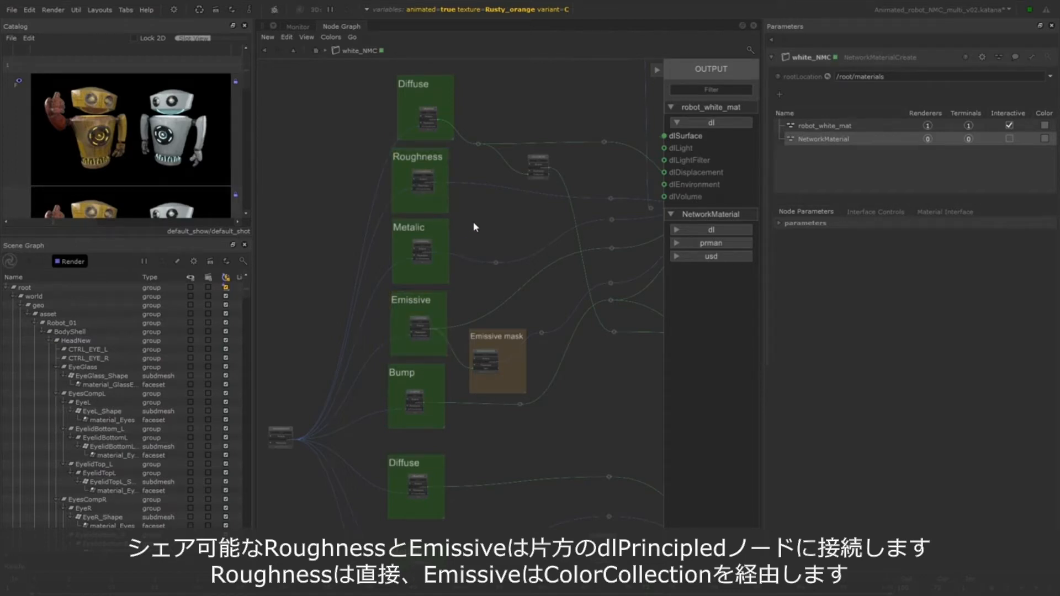
pyautogui.scroll(5, 419, 166)
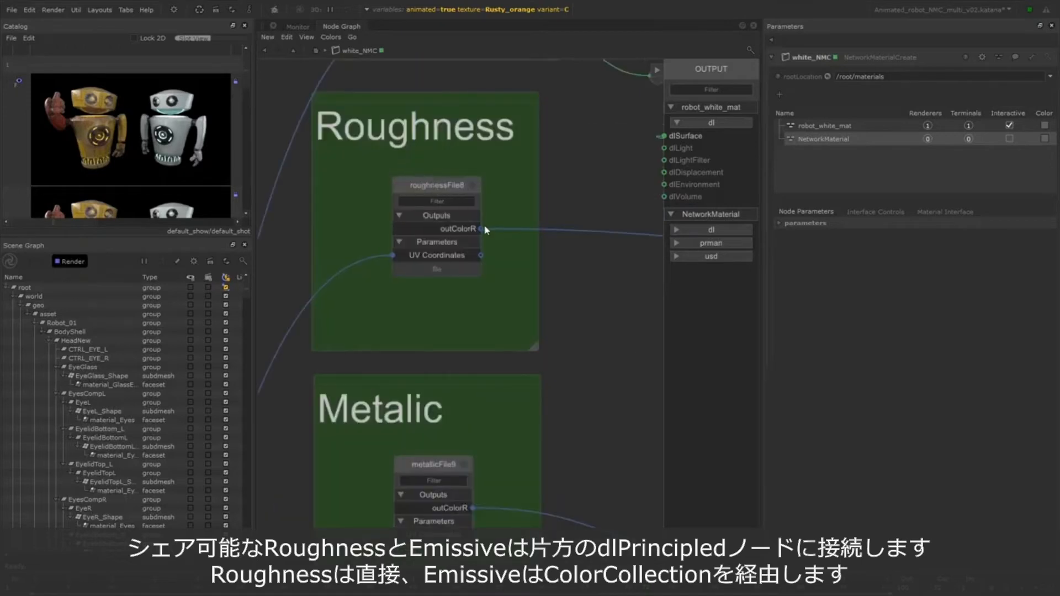
pyautogui.scroll(-5, 604, 354)
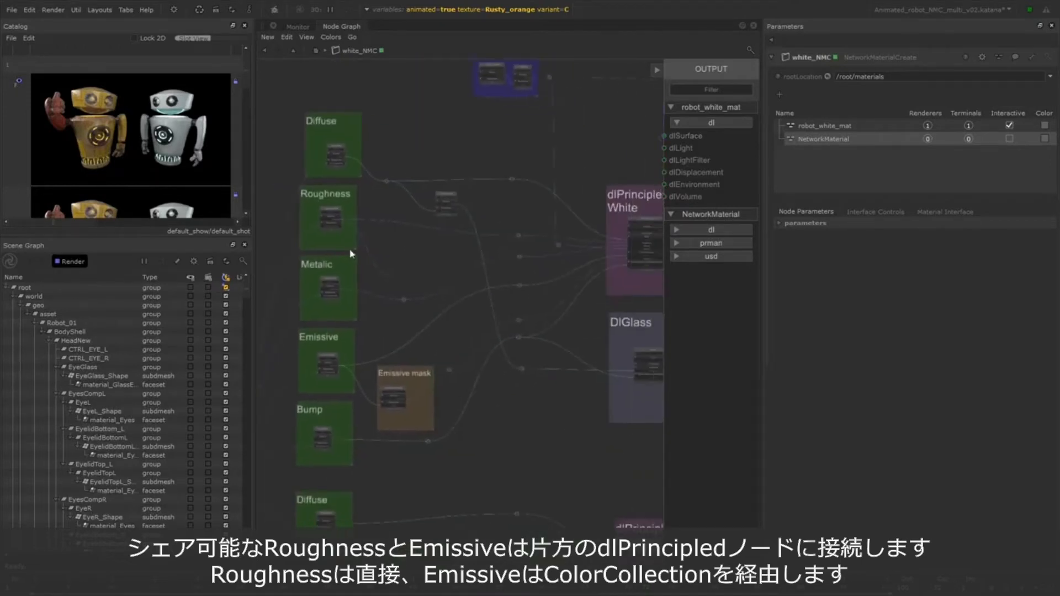
pyautogui.moveTo(556, 467); pyautogui.dragTo(438, 302, button='middle')
pyautogui.scroll(5, 512, 389)
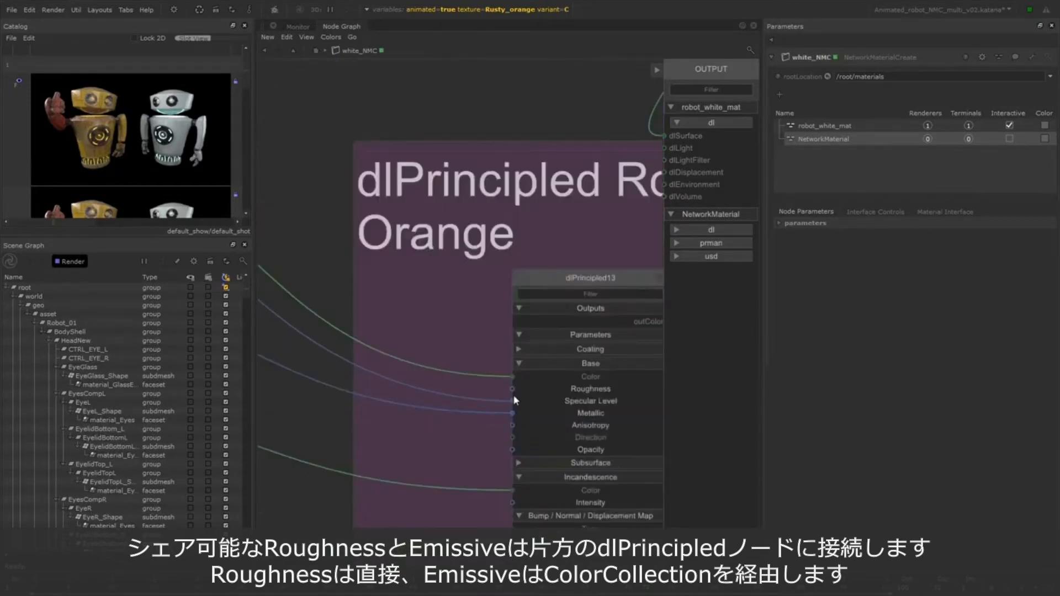
# Connect the shared Emissive texture's outColor to the Input of the orange network's Emissive2Intensity10 color correction node
pyautogui.scroll(-5, 512, 390)
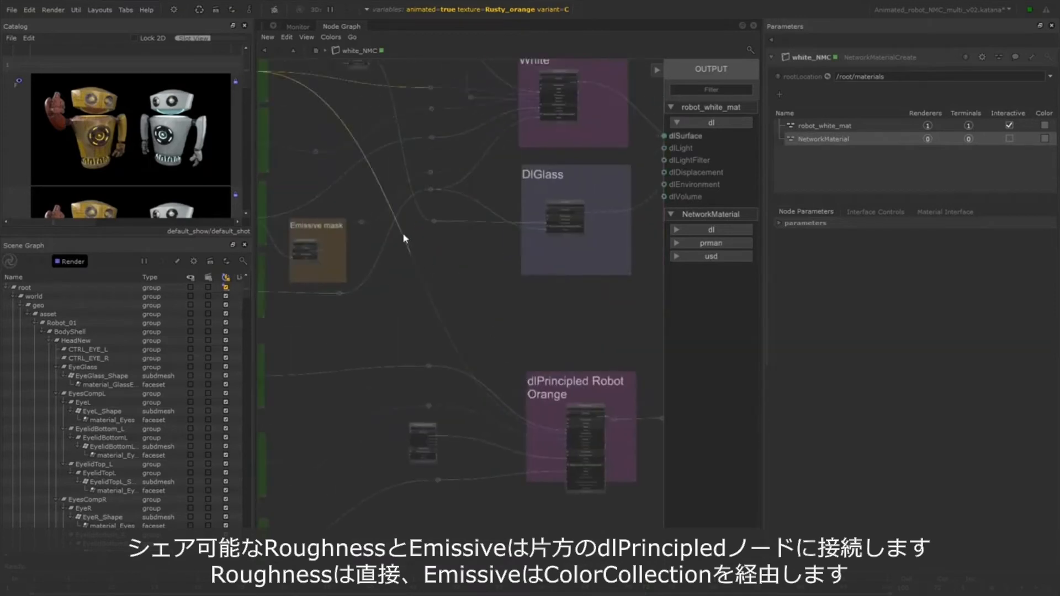
pyautogui.moveTo(402, 233); pyautogui.dragTo(552, 331, button='middle')
pyautogui.scroll(5, 331, 289)
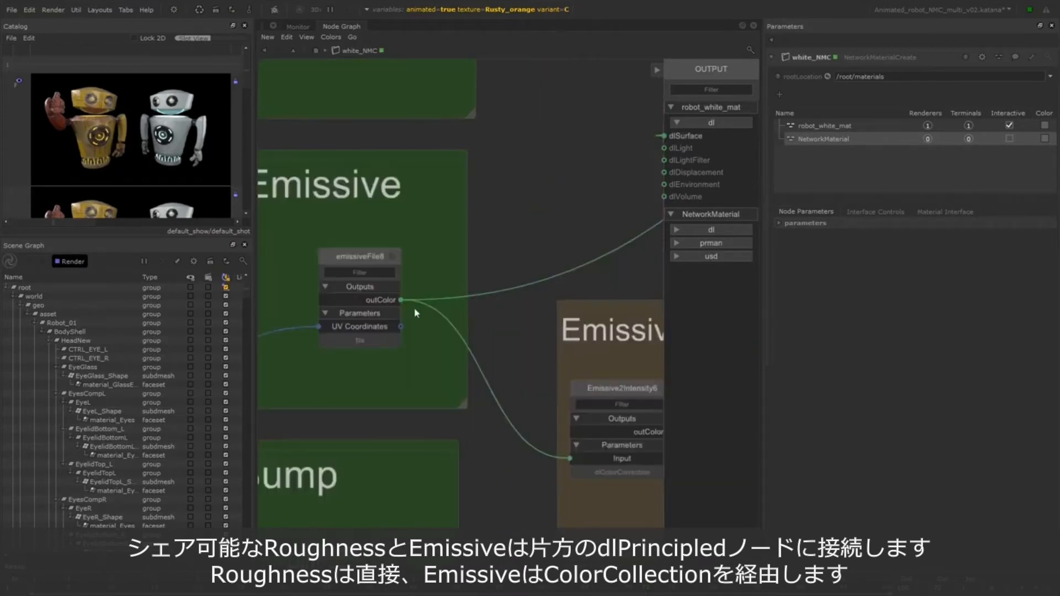
pyautogui.scroll(-3, 502, 502)
pyautogui.moveTo(503, 500); pyautogui.dragTo(343, 201, button='middle')
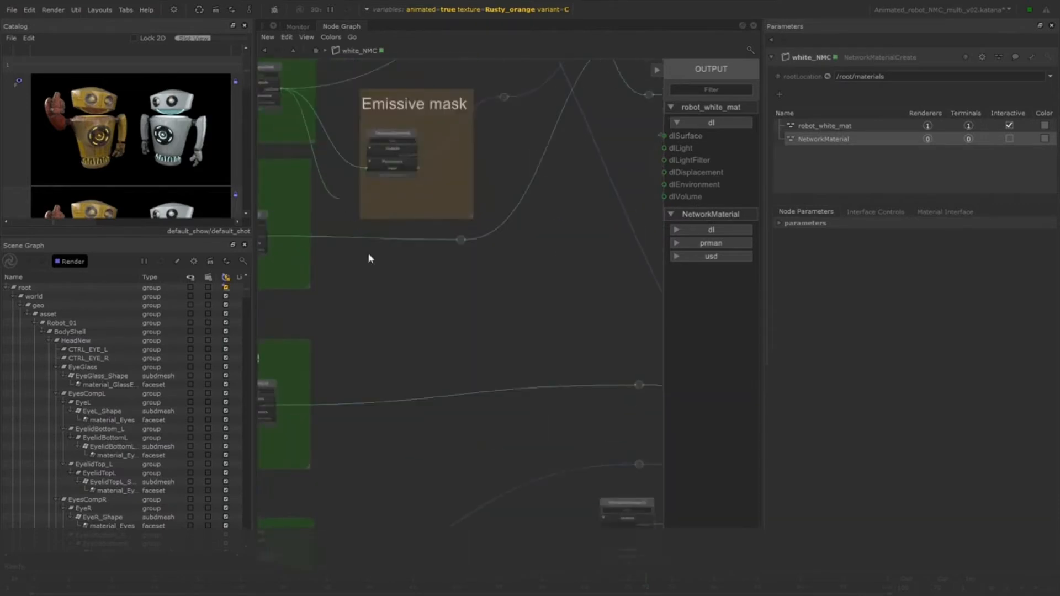
pyautogui.moveTo(581, 448); pyautogui.dragTo(523, 344, button='middle')
pyautogui.scroll(3, 546, 487)
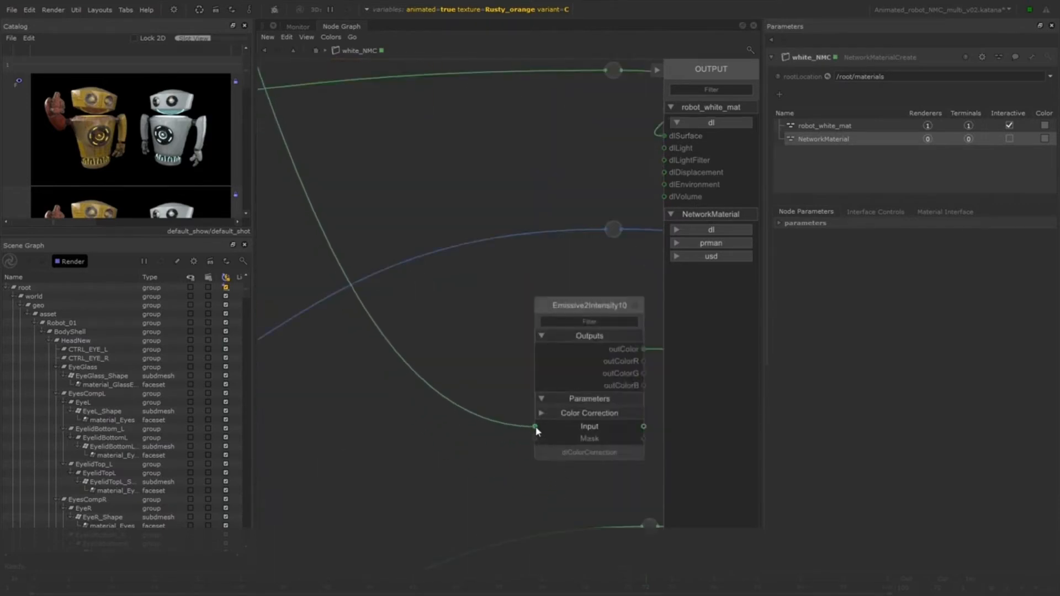
pyautogui.click(535, 427)
# Connect the Emissive mask's outColorR to the Incandescence Intensity input of dlPrincipled Robot Orange
pyautogui.scroll(-3, 474, 452)
pyautogui.scroll(-3, 476, 452)
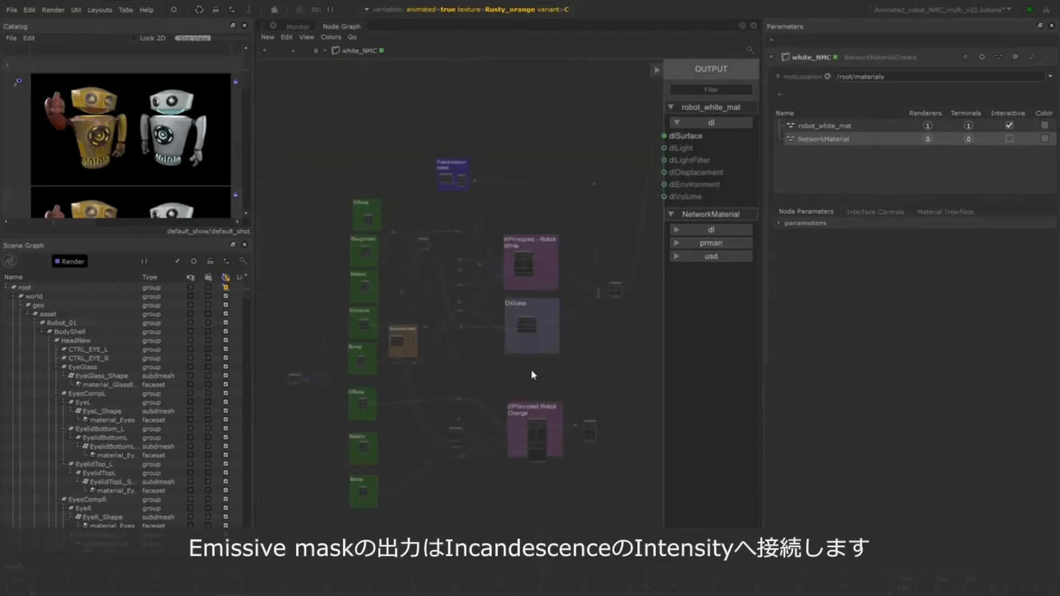
pyautogui.scroll(5, 389, 334)
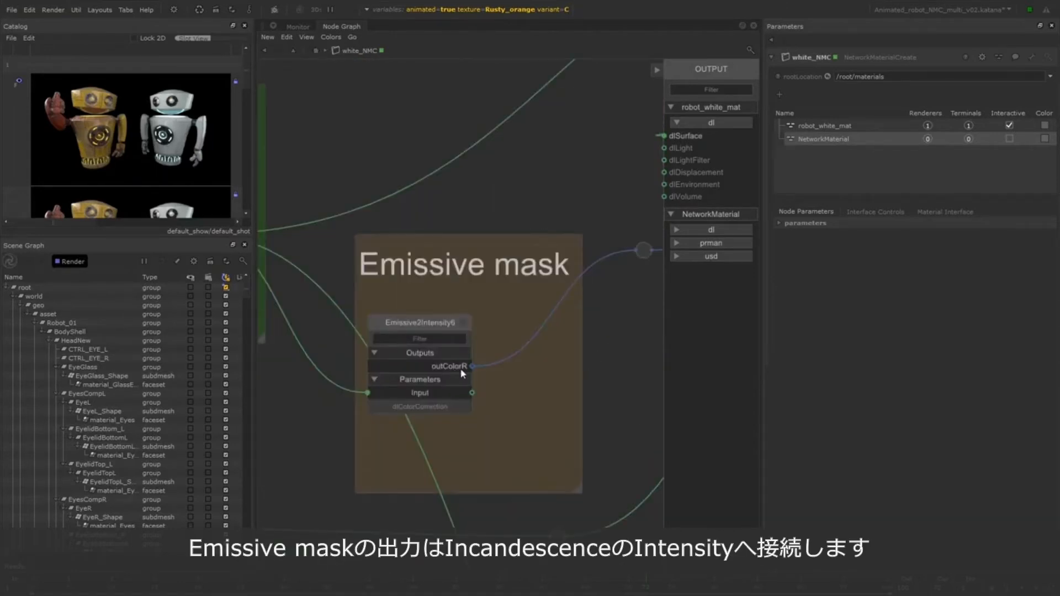
pyautogui.scroll(-5, 606, 453)
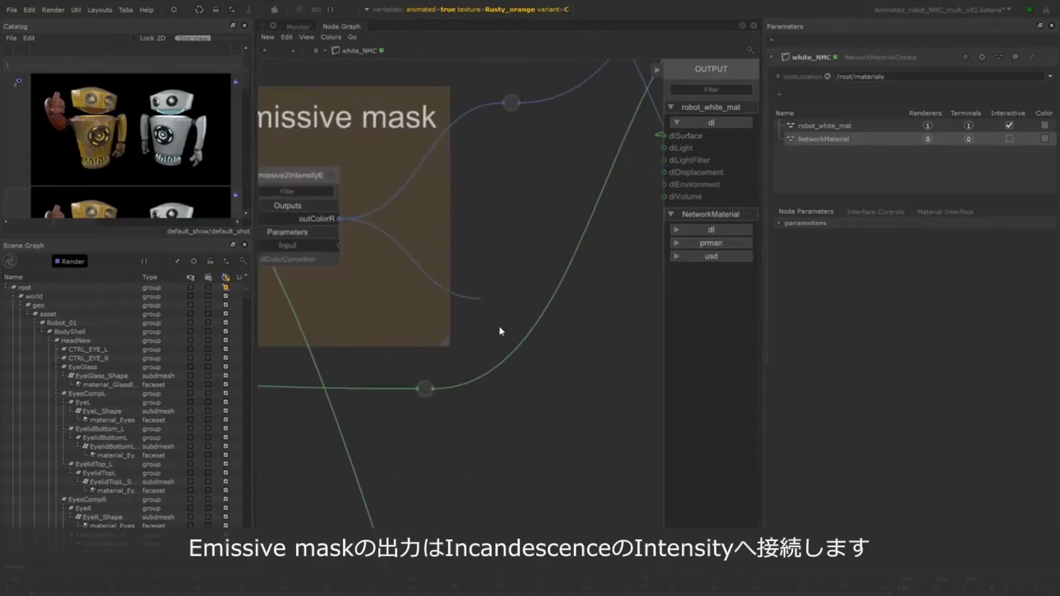
pyautogui.scroll(2, 555, 388)
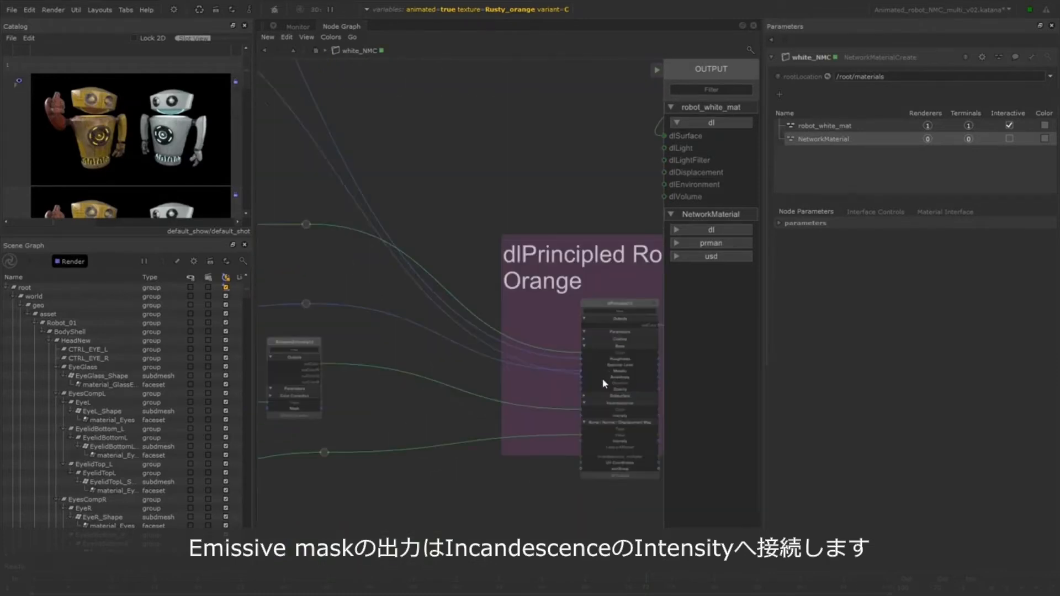
pyautogui.moveTo(574, 398); pyautogui.dragTo(462, 395, button='middle')
pyautogui.scroll(2, 462, 400)
pyautogui.moveTo(463, 402); pyautogui.dragTo(471, 399)
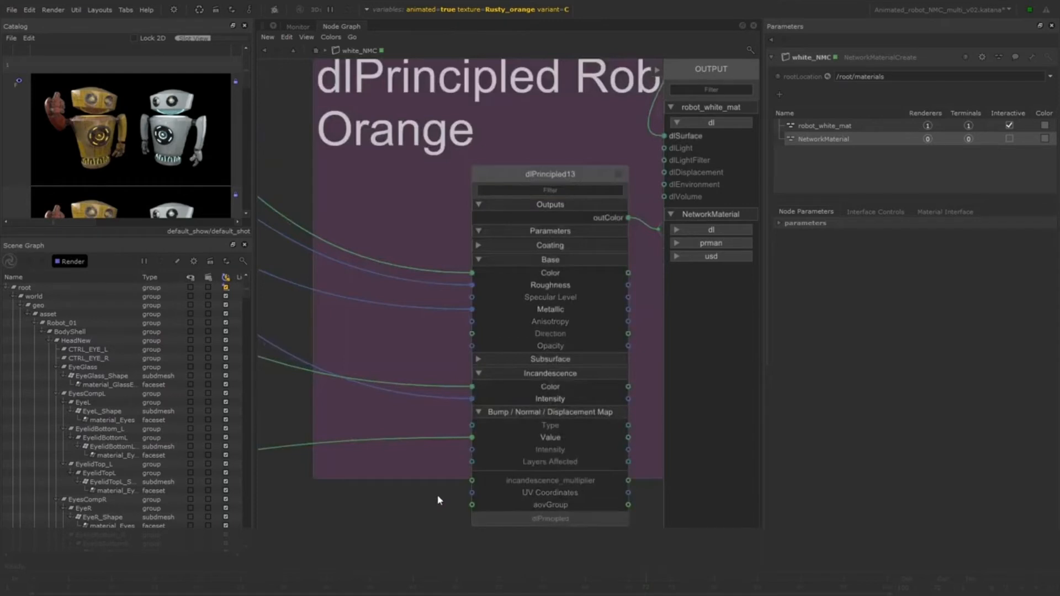
# Connect the shared Transmission mask output, from the dot after its clamp node, to the Opacity input of dlPrincipled Robot Orange
pyautogui.scroll(-4, 437, 494)
pyautogui.moveTo(425, 339); pyautogui.dragTo(505, 281, button='middle')
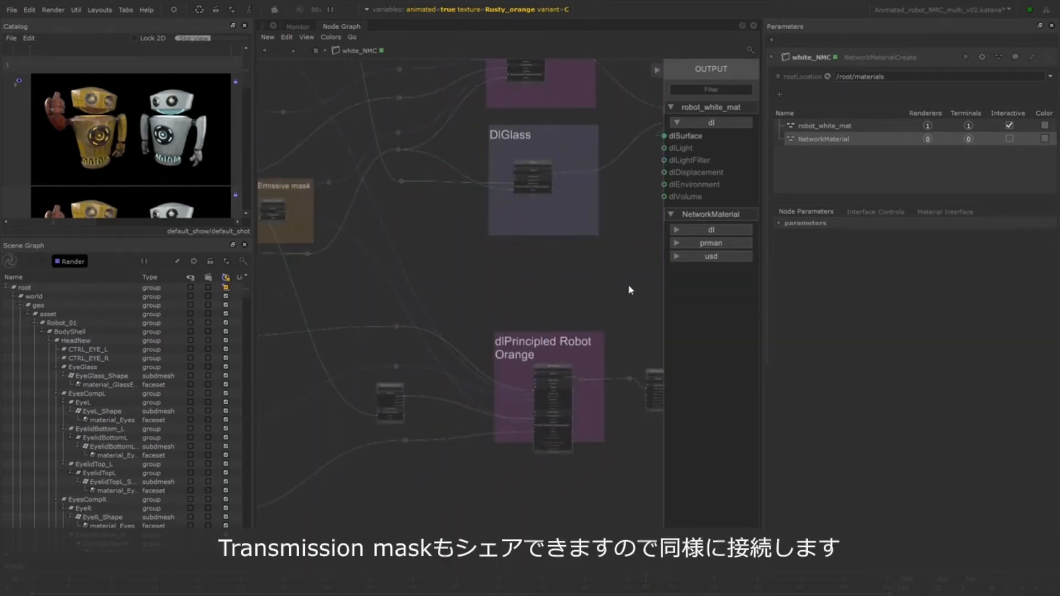
pyautogui.moveTo(639, 247); pyautogui.dragTo(596, 408, button='middle')
pyautogui.scroll(-3, 596, 407)
pyautogui.scroll(2, 499, 209)
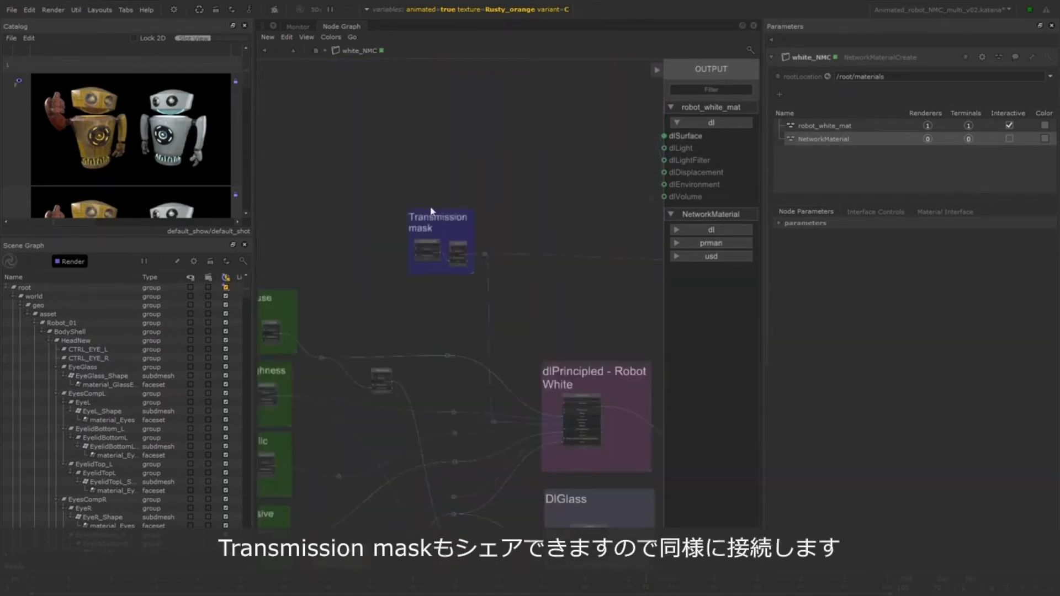
pyautogui.scroll(4, 483, 238)
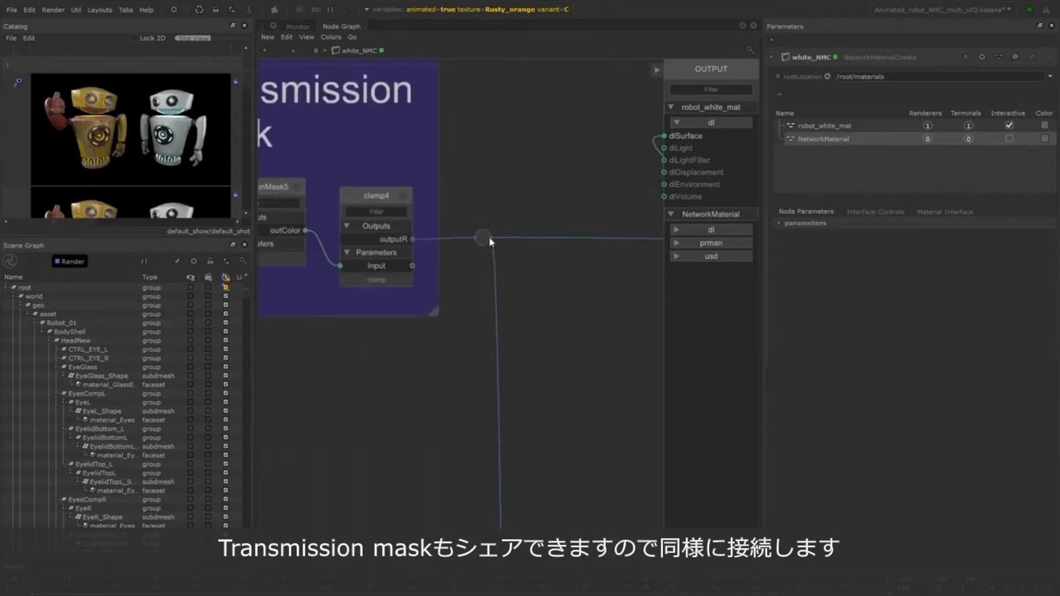
pyautogui.scroll(-5, 533, 348)
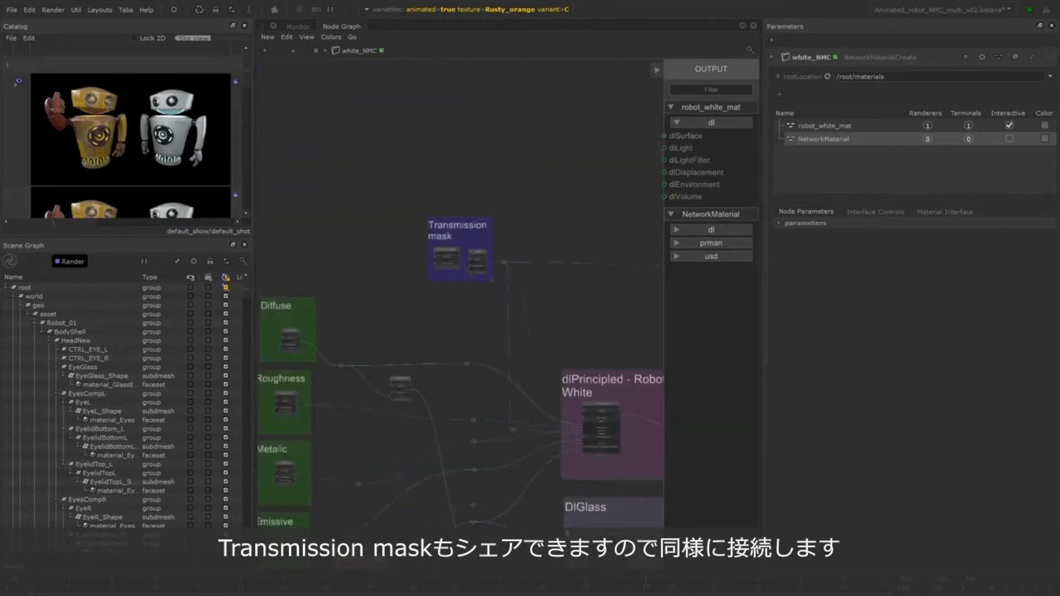
pyautogui.moveTo(537, 483); pyautogui.dragTo(499, 279, button='middle')
pyautogui.moveTo(573, 497); pyautogui.dragTo(556, 339, button='middle')
pyautogui.scroll(5, 563, 440)
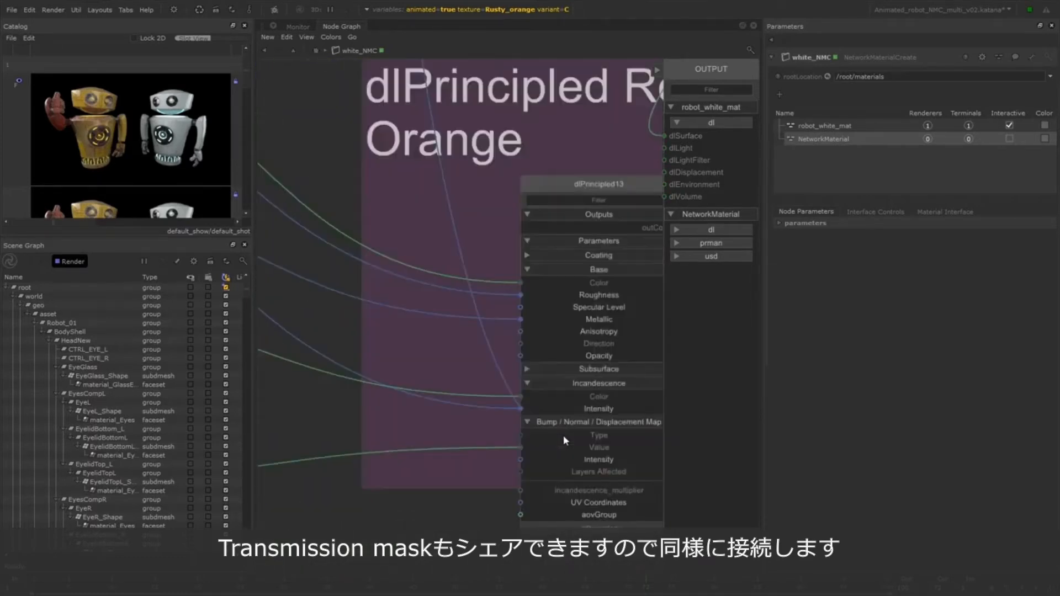
pyautogui.moveTo(564, 440); pyautogui.dragTo(523, 359)
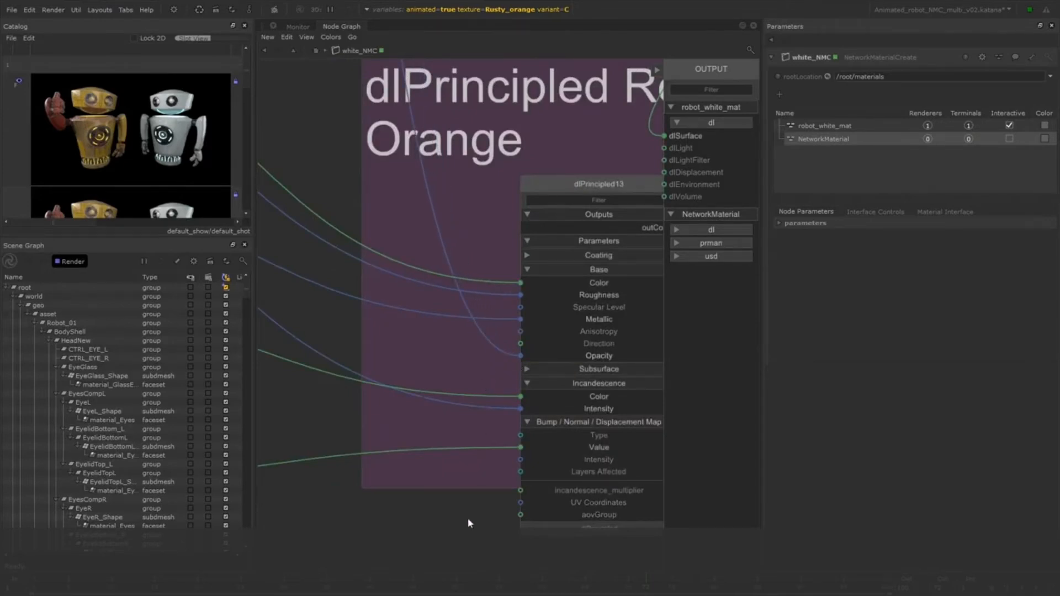
# Connect the Transmission mask's dot to the Top Mask input of the orange network's dlLayeredMaterial node
pyautogui.scroll(-8, 513, 500)
pyautogui.scroll(4, 596, 442)
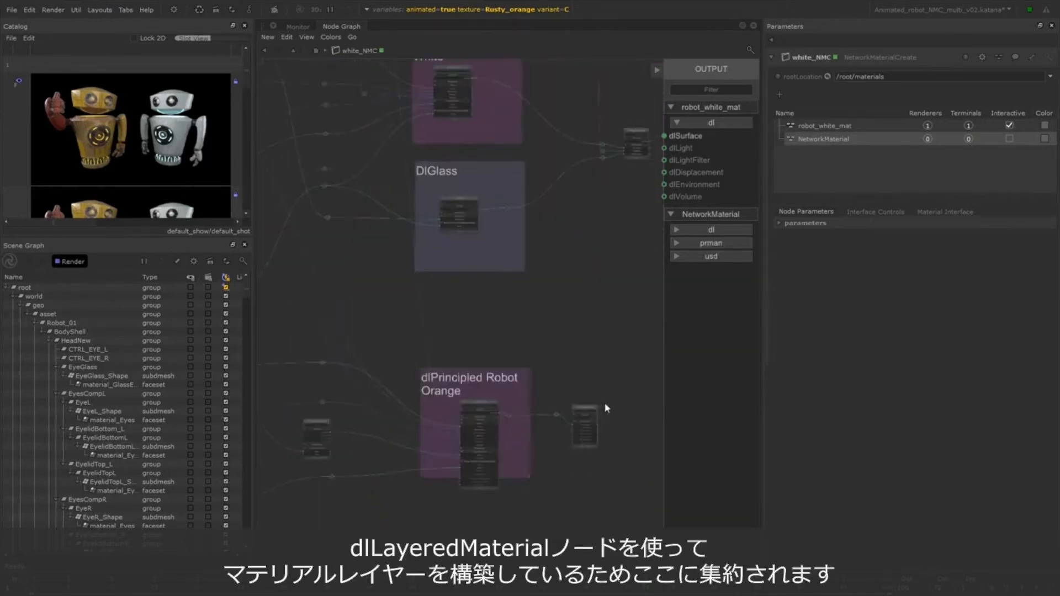
pyautogui.scroll(3, 607, 409)
pyautogui.click(574, 415)
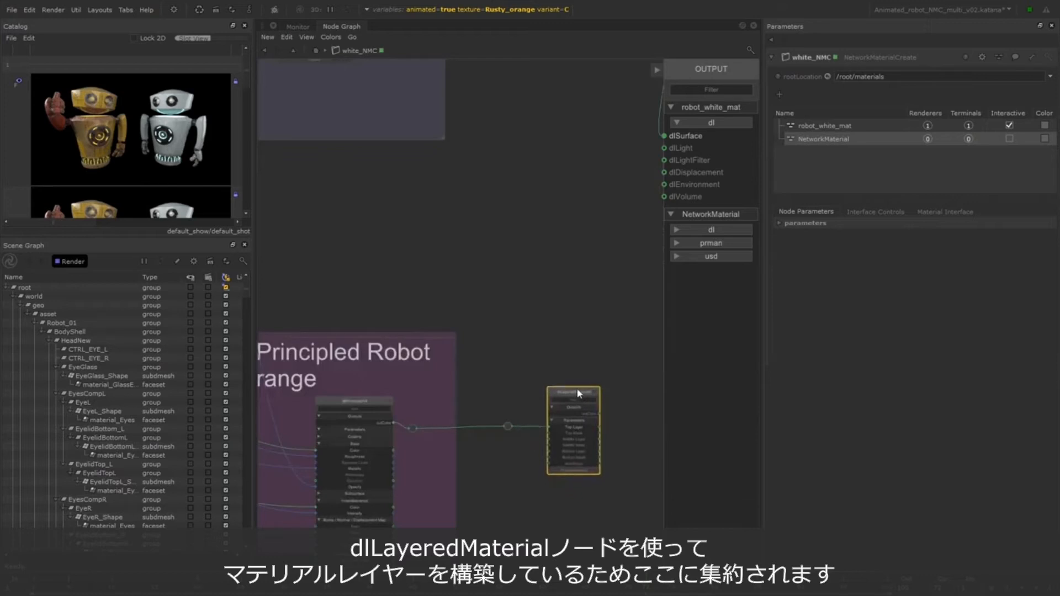
pyautogui.scroll(3, 561, 434)
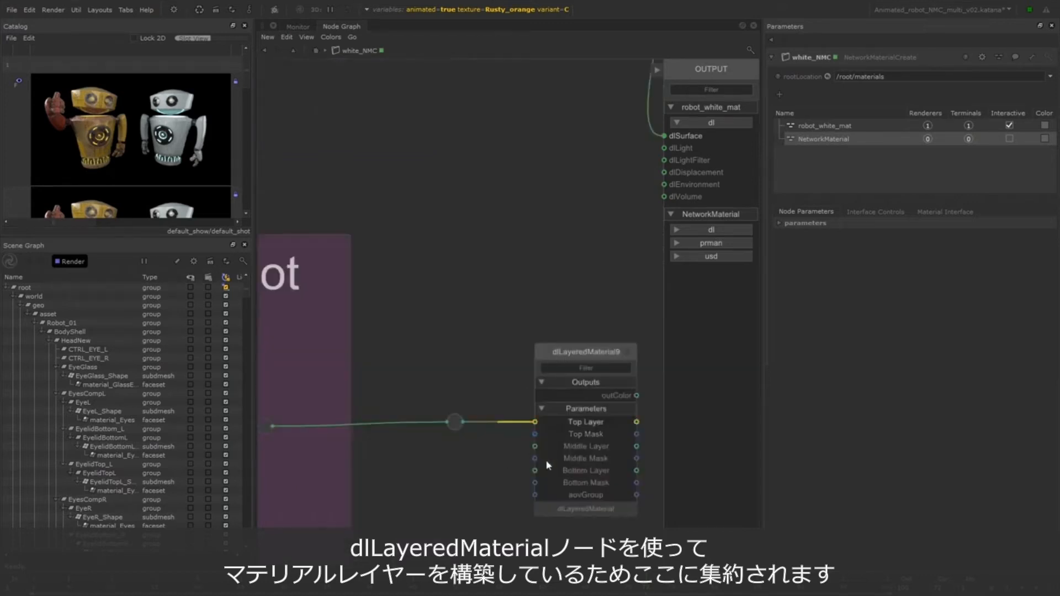
pyautogui.scroll(-4, 514, 380)
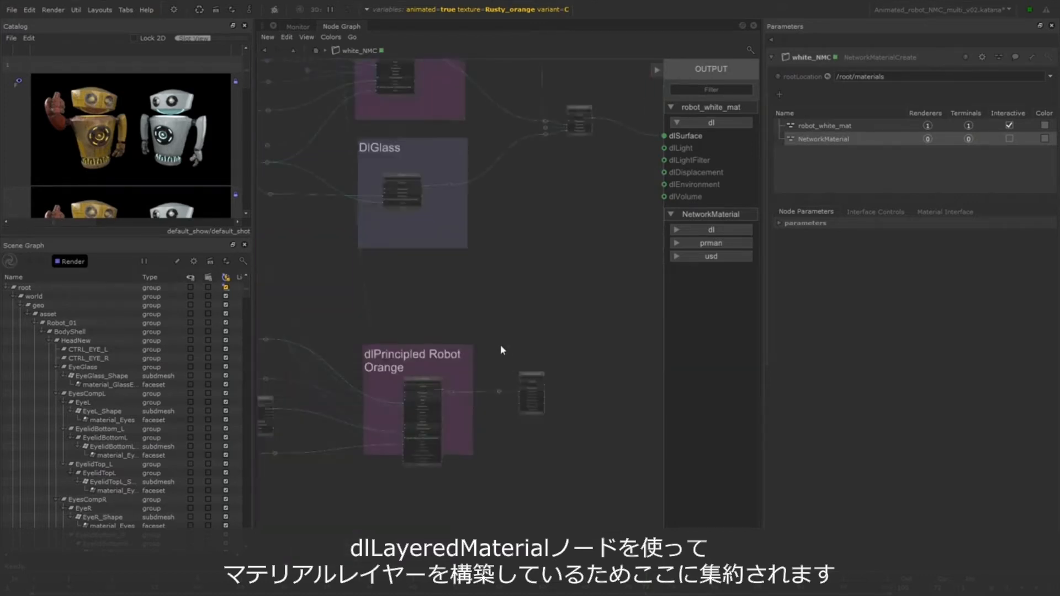
pyautogui.moveTo(533, 127); pyautogui.dragTo(544, 363, button='middle')
pyautogui.moveTo(562, 138); pyautogui.dragTo(545, 275, button='middle')
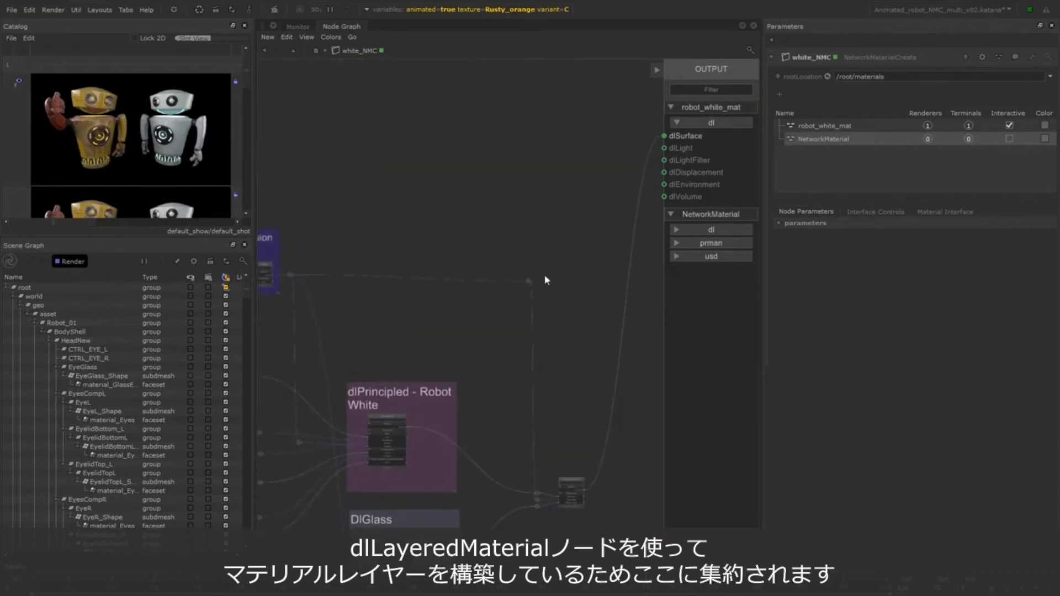
pyautogui.scroll(5, 544, 276)
pyautogui.scroll(-6, 507, 347)
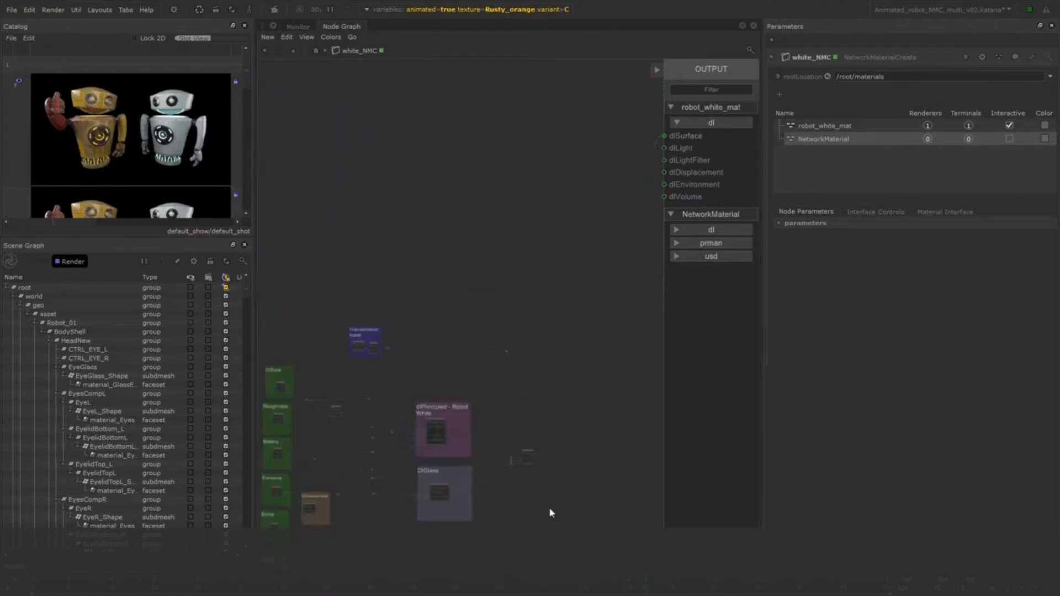
pyautogui.moveTo(548, 511); pyautogui.dragTo(551, 188, button='middle')
pyautogui.scroll(3, 489, 297)
pyautogui.scroll(3, 489, 296)
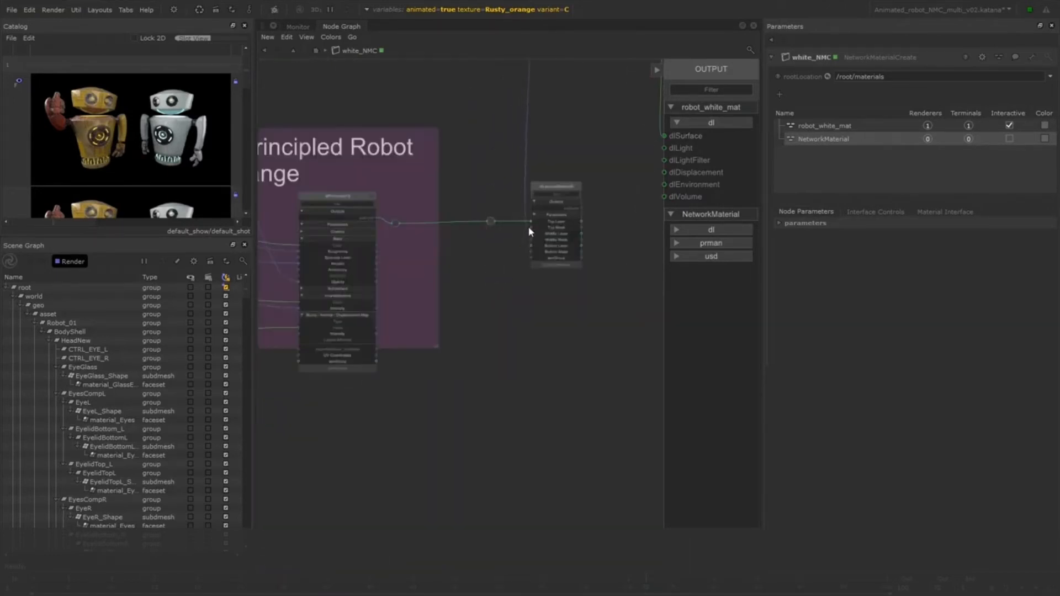
# Connect the dot after the dlGlass shader's outColor to the Middle Layer input of the orange network's dlLayeredMaterial node
pyautogui.moveTo(495, 282); pyautogui.dragTo(493, 448, button='middle')
pyautogui.scroll(-4, 488, 423)
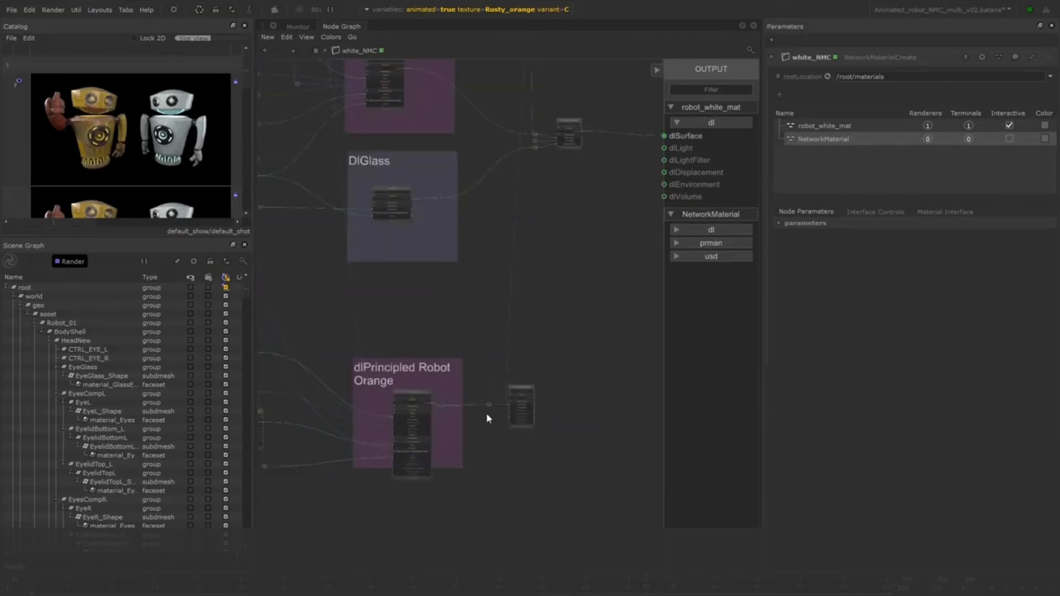
pyautogui.moveTo(485, 263); pyautogui.dragTo(489, 302, button='middle')
pyautogui.scroll(5, 437, 240)
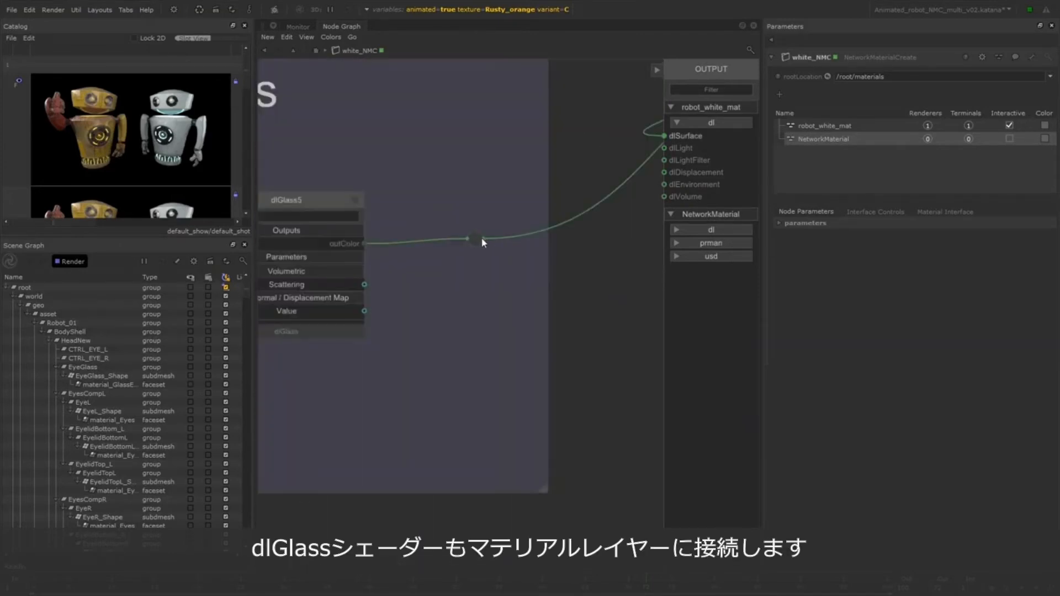
pyautogui.moveTo(481, 239); pyautogui.dragTo(596, 469)
pyautogui.moveTo(596, 466); pyautogui.dragTo(520, 158, button='middle')
pyautogui.scroll(-3, 525, 239)
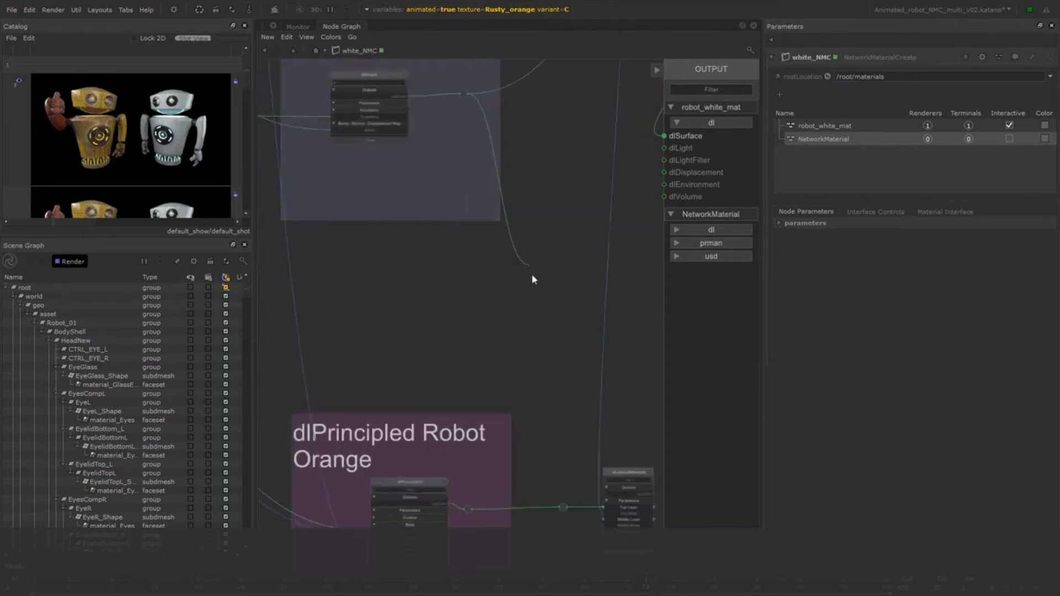
pyautogui.scroll(-3, 532, 278)
pyautogui.moveTo(553, 384); pyautogui.dragTo(533, 341, button='middle')
pyautogui.scroll(6, 533, 339)
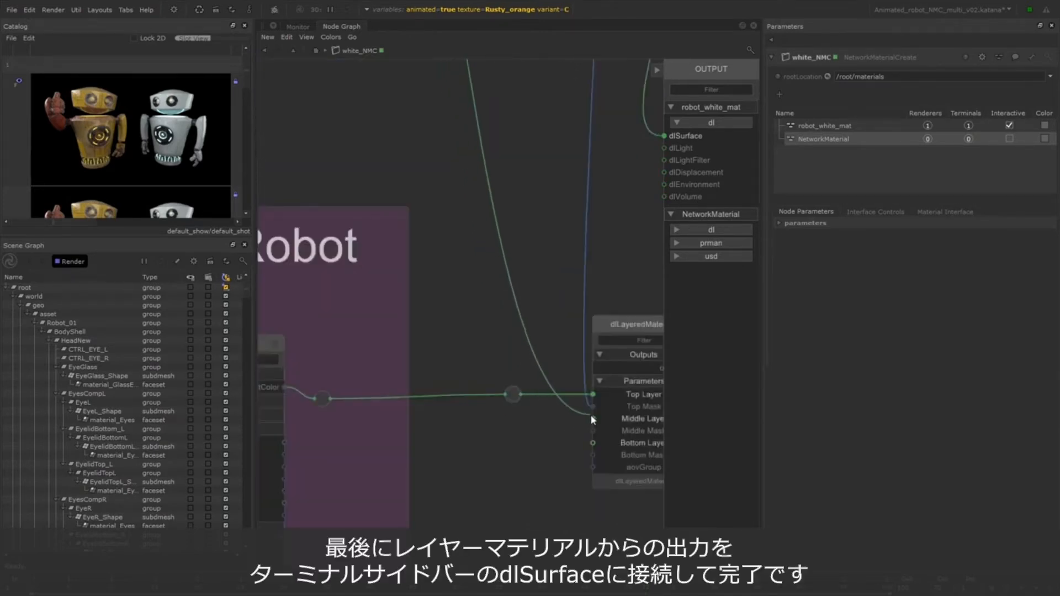
pyautogui.click(591, 420)
# Connect the orange dlLayeredMaterial's outColor to the dlSurface terminal under dl of the added NetworkMaterial output
pyautogui.scroll(-6, 514, 441)
pyautogui.moveTo(591, 441); pyautogui.dragTo(647, 271, button='middle')
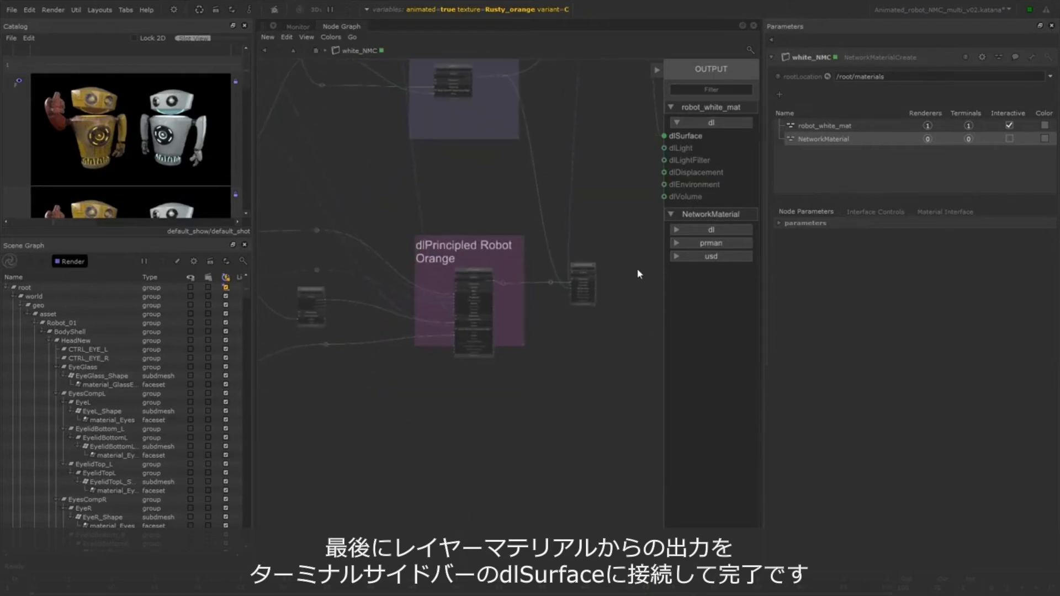
pyautogui.scroll(3, 637, 268)
pyautogui.click(692, 229)
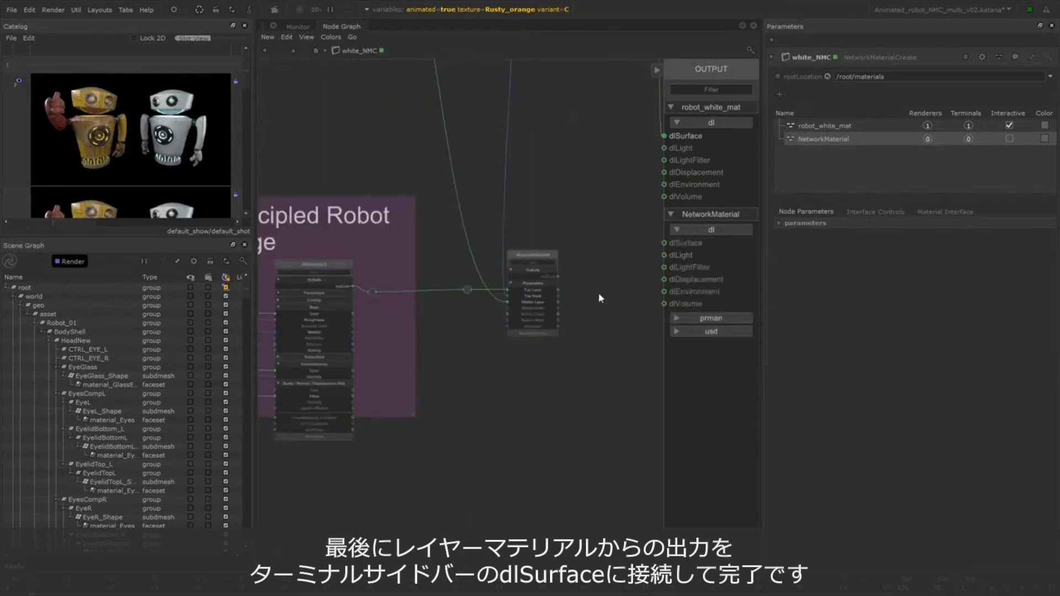
pyautogui.scroll(3, 598, 293)
pyautogui.moveTo(513, 261); pyautogui.dragTo(664, 243)
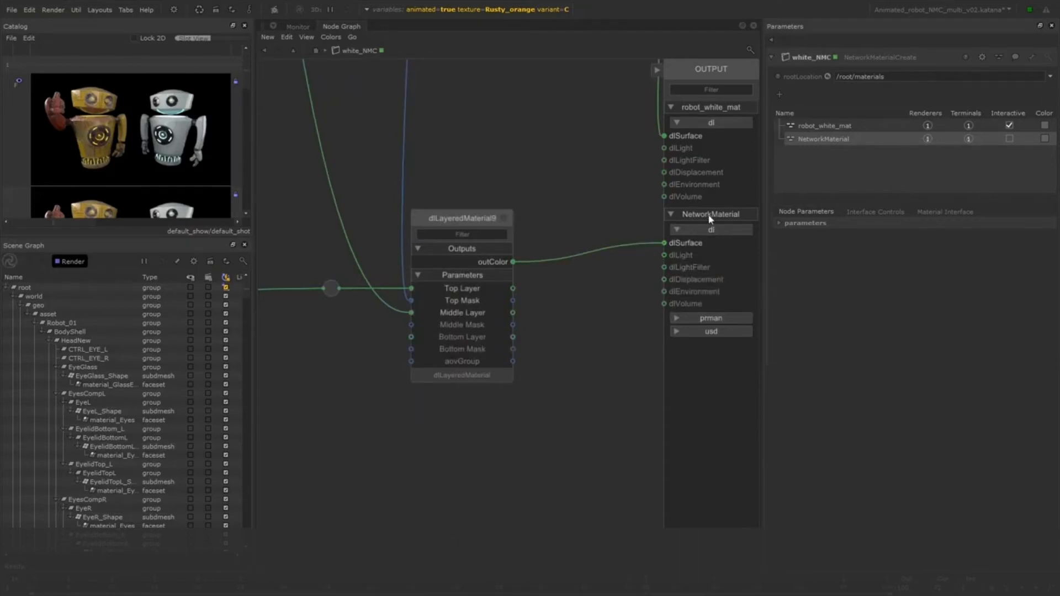
# Recolor the white network's Diffuse backdrop grey, with RGB 0.4067, 0.4067, 0.4067
pyautogui.scroll(-6, 530, 401)
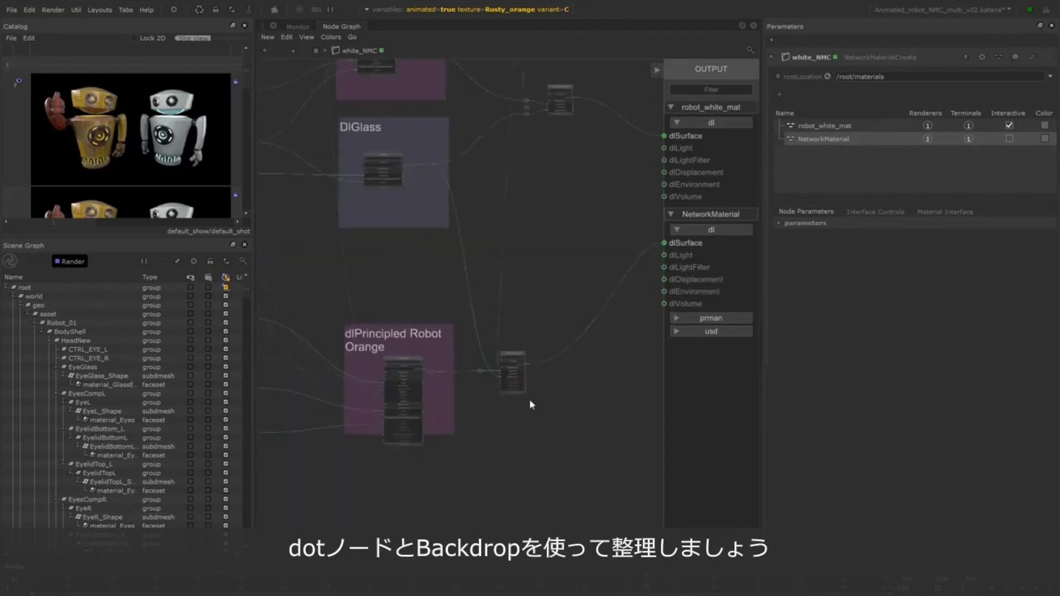
pyautogui.scroll(-3, 568, 403)
pyautogui.moveTo(570, 407); pyautogui.dragTo(613, 401, button='middle')
pyautogui.scroll(4, 346, 151)
pyautogui.moveTo(346, 150); pyautogui.dragTo(439, 181, button='middle')
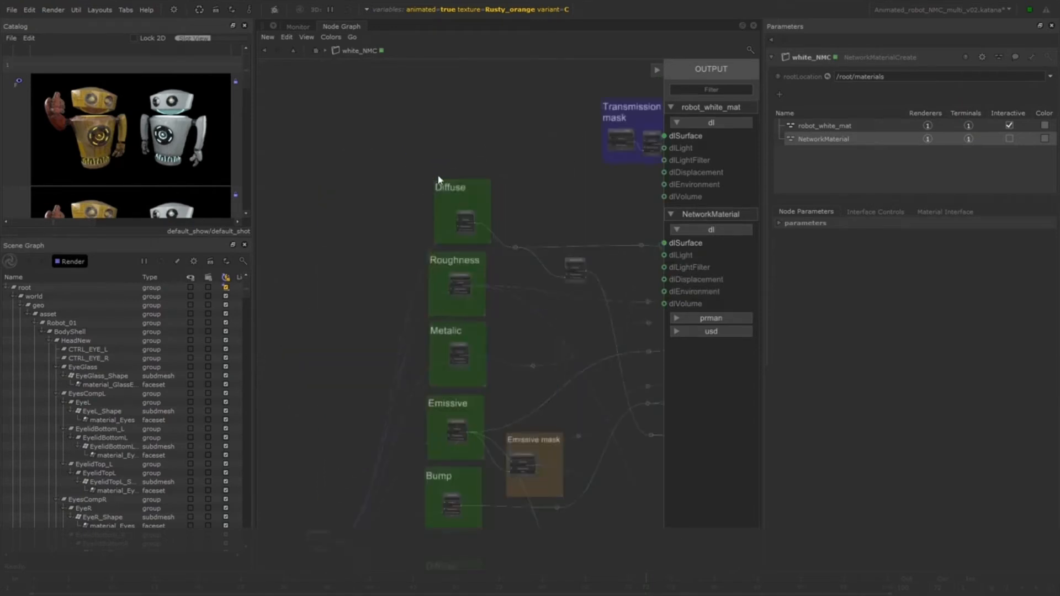
pyautogui.doubleClick(470, 184)
pyautogui.click(463, 351)
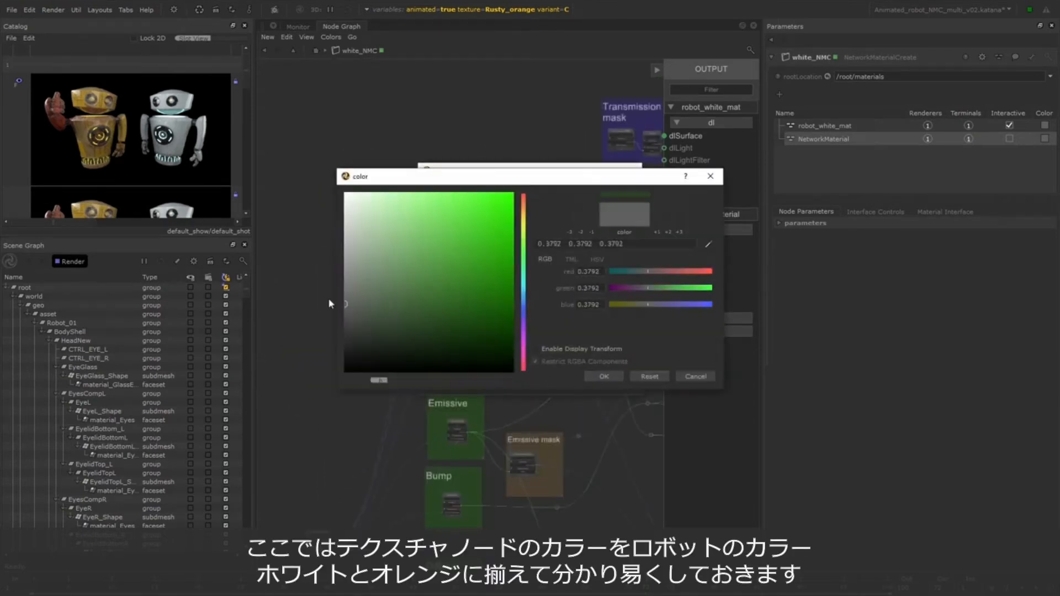
pyautogui.moveTo(387, 168); pyautogui.dragTo(589, 165)
pyautogui.moveTo(553, 290); pyautogui.dragTo(519, 289)
pyautogui.click(803, 366)
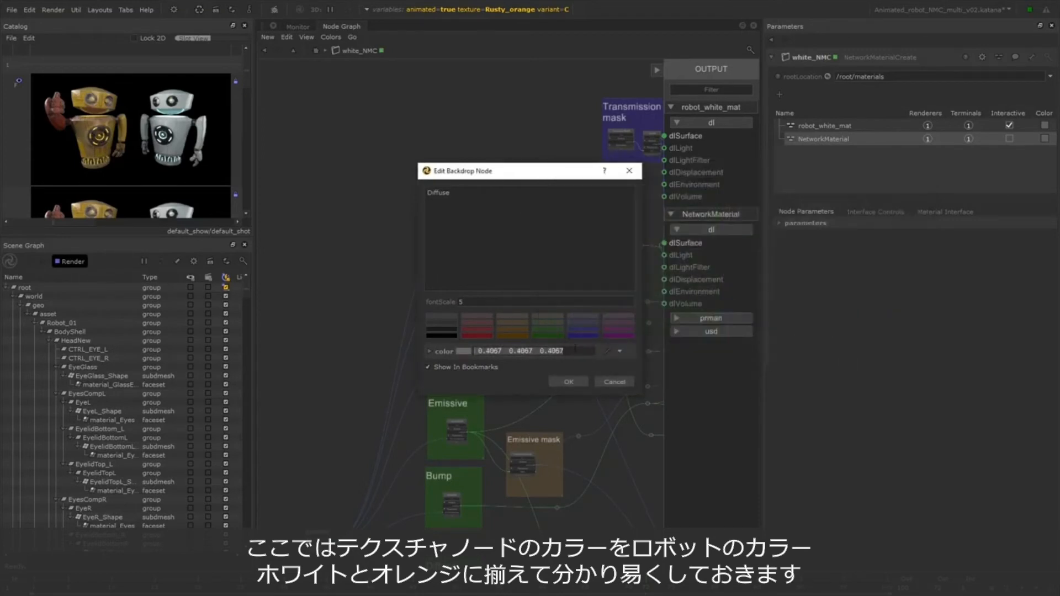
pyautogui.click(569, 380)
# Apply the same grey to the white network's Metalic and Bump backdrops
pyautogui.doubleClick(474, 324)
pyautogui.click(572, 382)
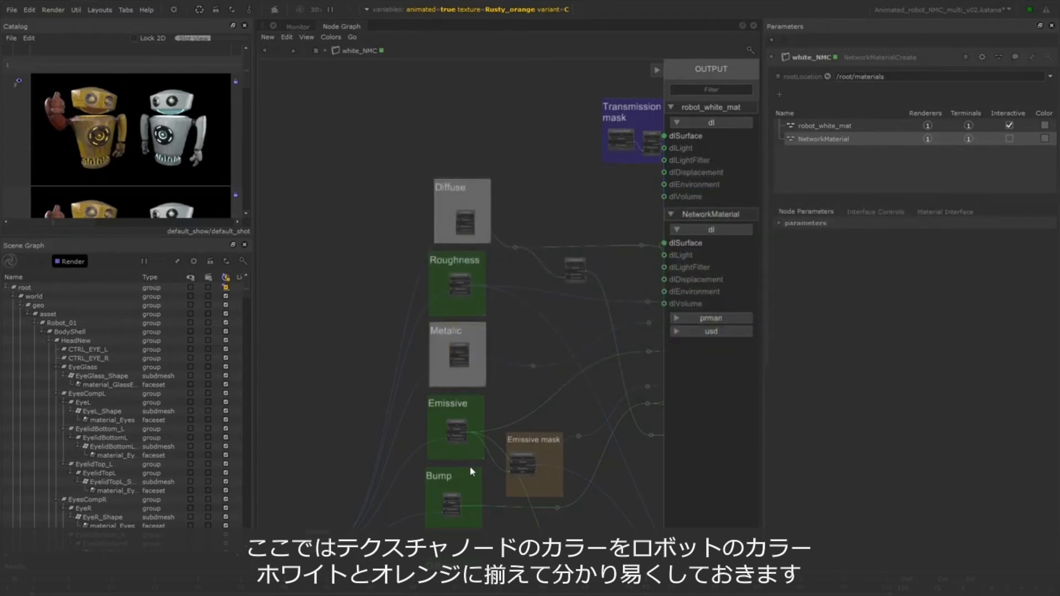
pyautogui.doubleClick(471, 472)
pyautogui.click(569, 381)
# Recolor the orange network's Diffuse, Metalic and Bump backdrops orange, using RGB 0.4434, 0.2703, 0.1065
pyautogui.moveTo(559, 394); pyautogui.dragTo(558, 154, button='middle')
pyautogui.doubleClick(473, 319)
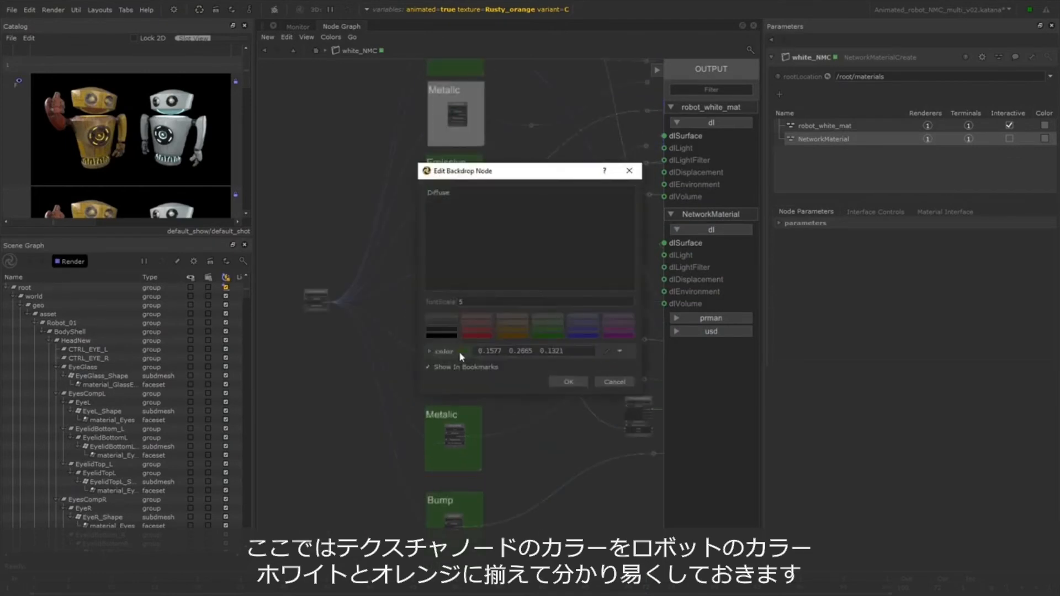
pyautogui.click(458, 352)
pyautogui.click(524, 200)
pyautogui.moveTo(486, 237); pyautogui.dragTo(474, 293)
pyautogui.click(524, 211)
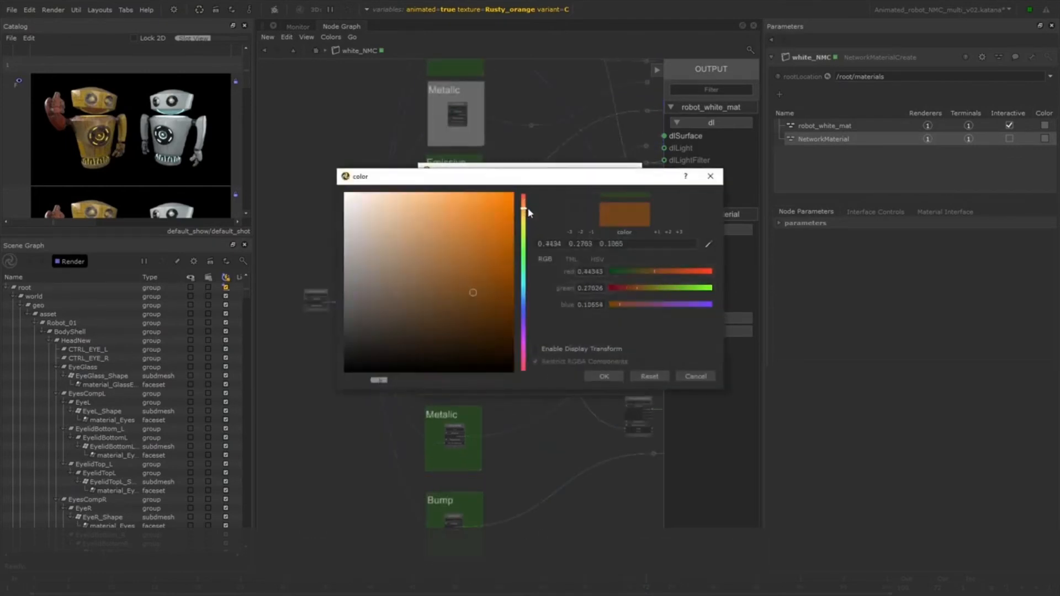
pyautogui.click(604, 376)
pyautogui.click(569, 379)
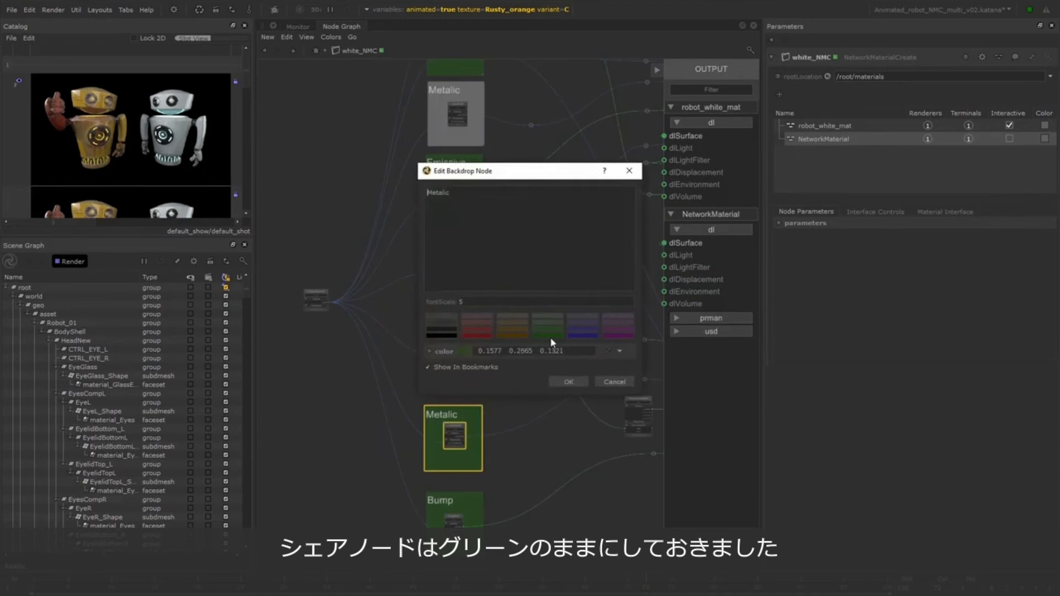
pyautogui.doubleClick(470, 496)
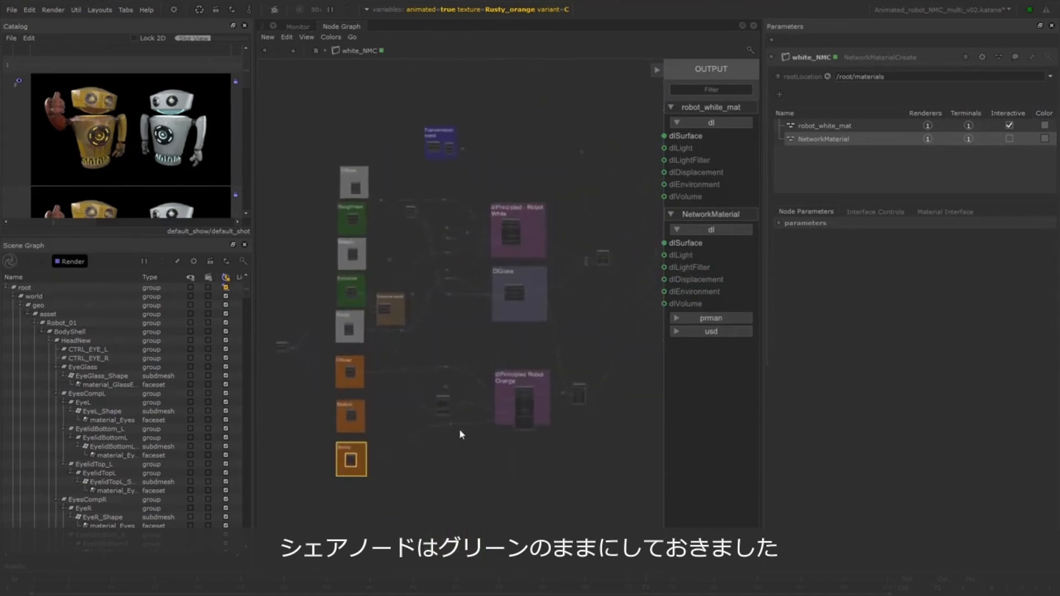
# Line up dot nodes on the Top Layer, Top Mask and Middle Layer connections beside the orange network's dlLayeredMaterial
pyautogui.scroll(5, 461, 434)
pyautogui.click(610, 350)
pyautogui.scroll(3, 607, 248)
pyautogui.click(522, 324)
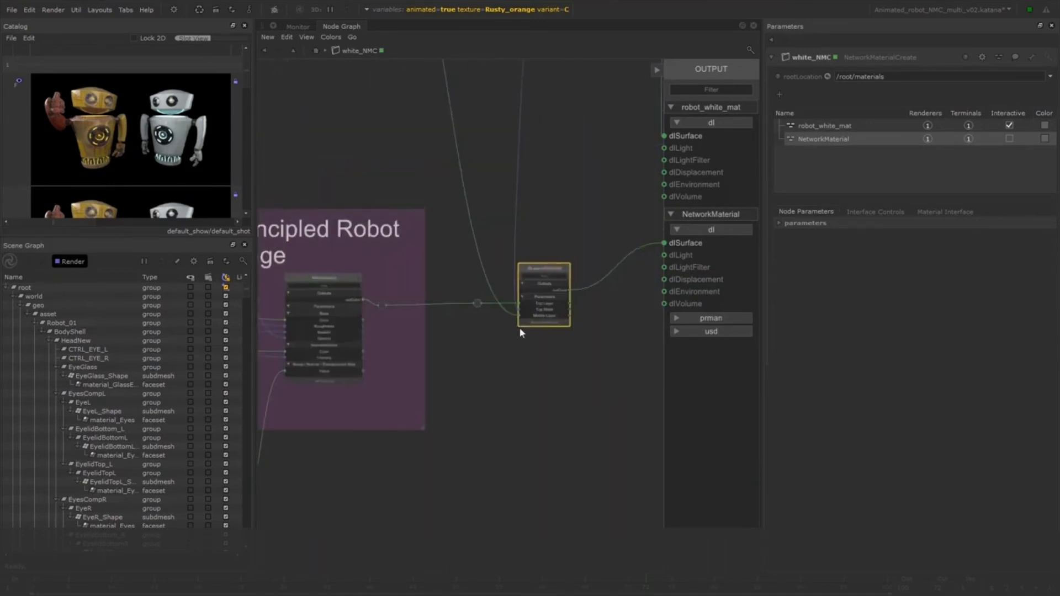
pyautogui.scroll(3, 522, 331)
pyautogui.moveTo(451, 303); pyautogui.dragTo(520, 295)
pyautogui.moveTo(437, 281); pyautogui.dragTo(482, 267)
pyautogui.moveTo(453, 304); pyautogui.dragTo(484, 331)
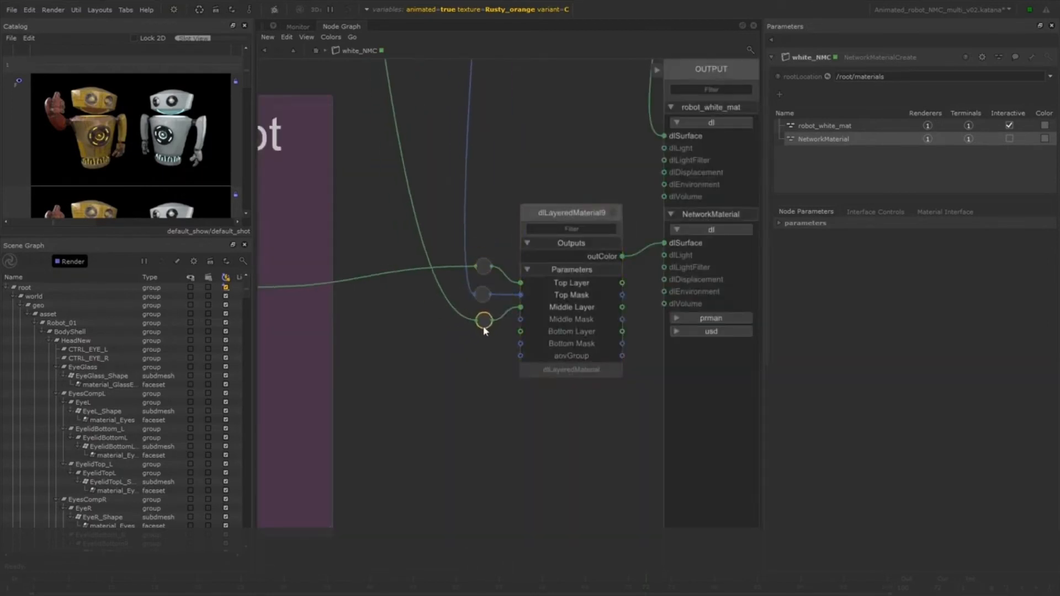
pyautogui.click(572, 213)
# Insert a dot on the Emissive texture's connection to the orange color correction node, between the Bump and orange Diffuse backdrops
pyautogui.scroll(-3, 523, 443)
pyautogui.moveTo(523, 443); pyautogui.dragTo(387, 386, button='middle')
pyautogui.scroll(-1, 458, 417)
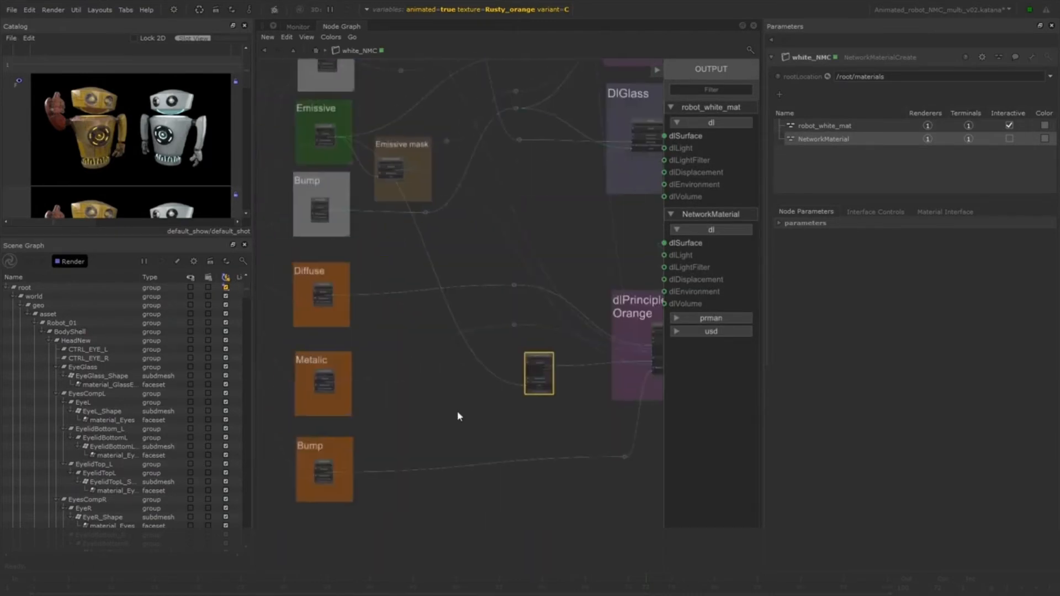
pyautogui.moveTo(389, 157); pyautogui.dragTo(367, 161, button='middle')
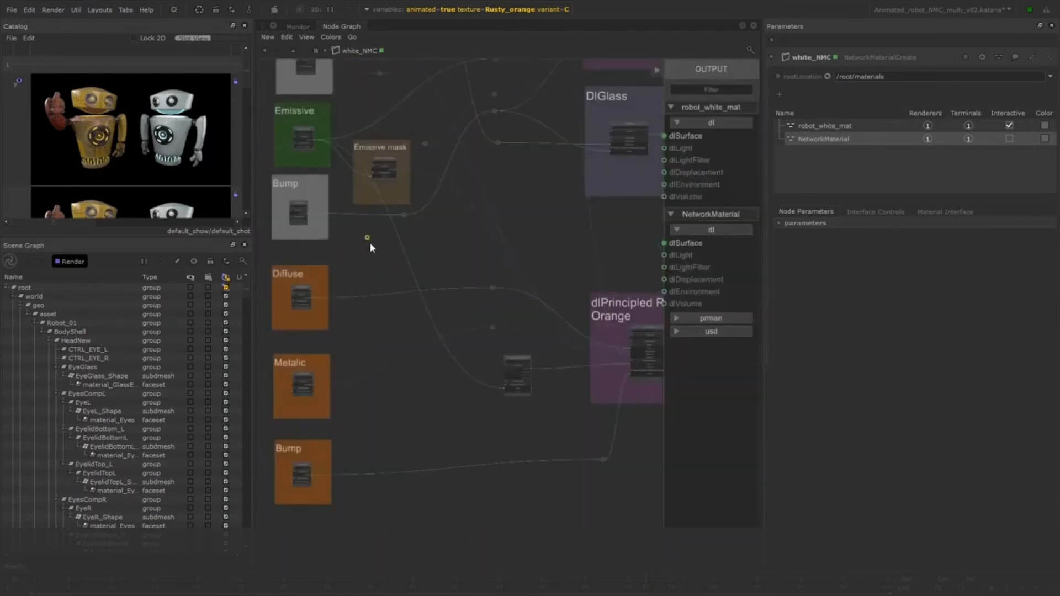
pyautogui.scroll(3, 370, 242)
pyautogui.moveTo(463, 318); pyautogui.dragTo(431, 329)
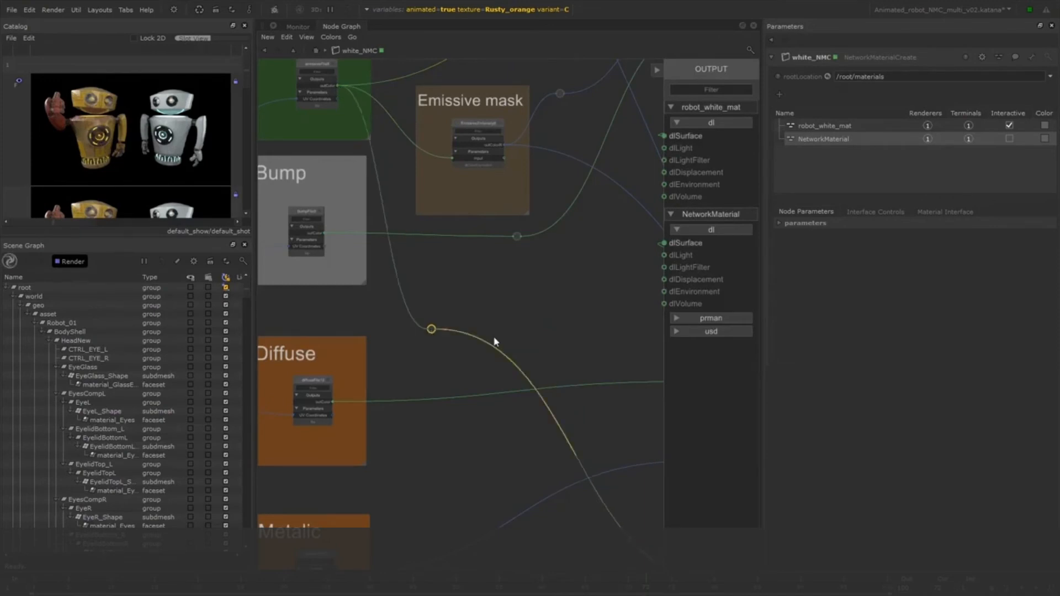
# Place a dot node in front of the inputs of dlPrincipled Robot Orange to tidy its incoming connections
pyautogui.scroll(-3, 494, 343)
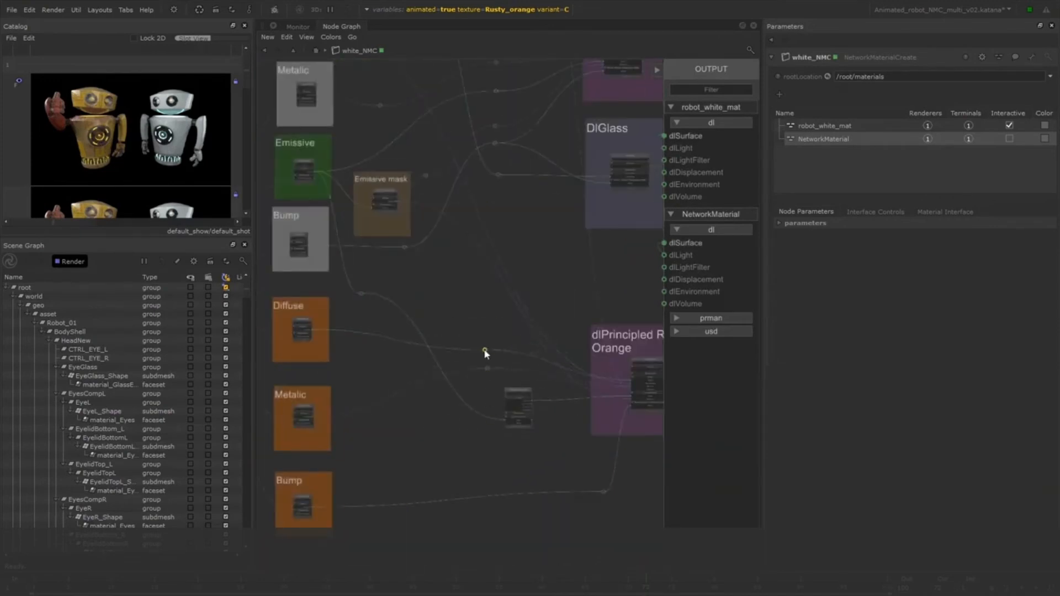
pyautogui.moveTo(640, 293); pyautogui.dragTo(521, 301, button='middle')
pyautogui.scroll(3, 508, 359)
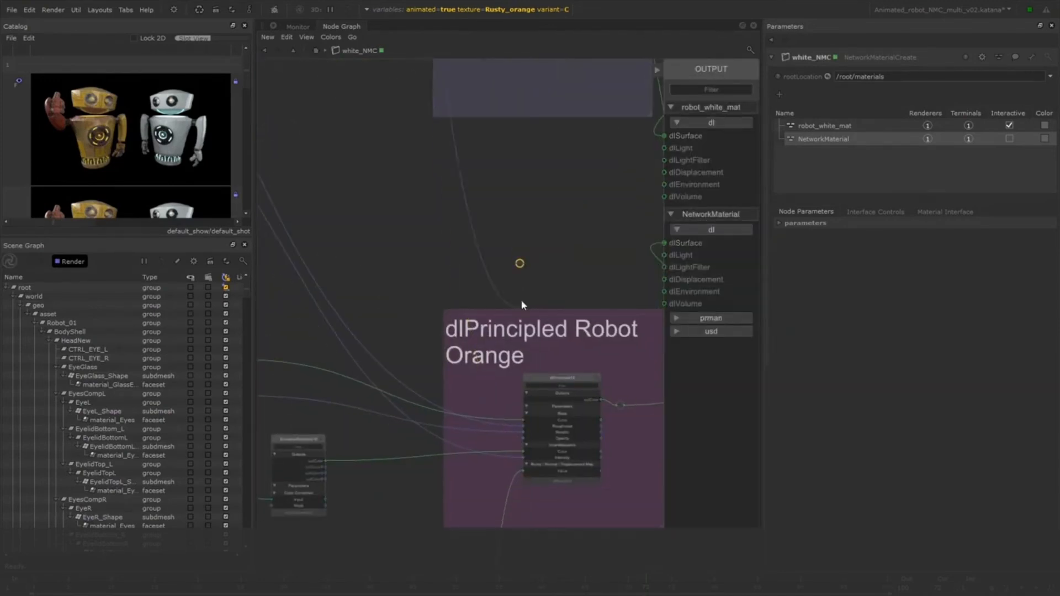
pyautogui.moveTo(520, 263); pyautogui.dragTo(473, 434)
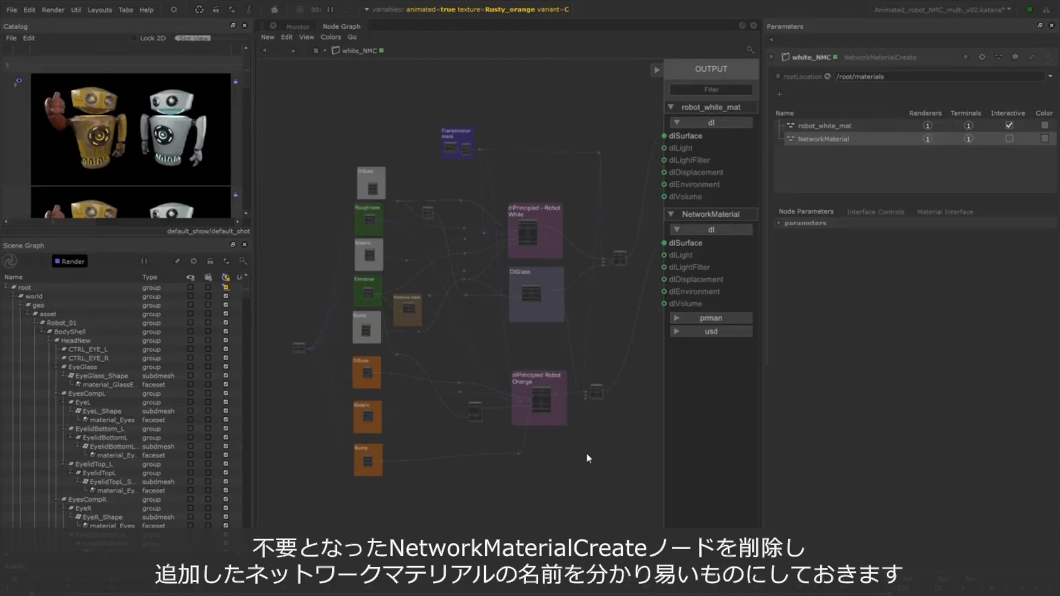
# Delete the redundant orange_NMC and Merge5 nodes from the main node graph and reposition white_NMC above Merge
pyautogui.click(316, 51)
pyautogui.click(593, 307)
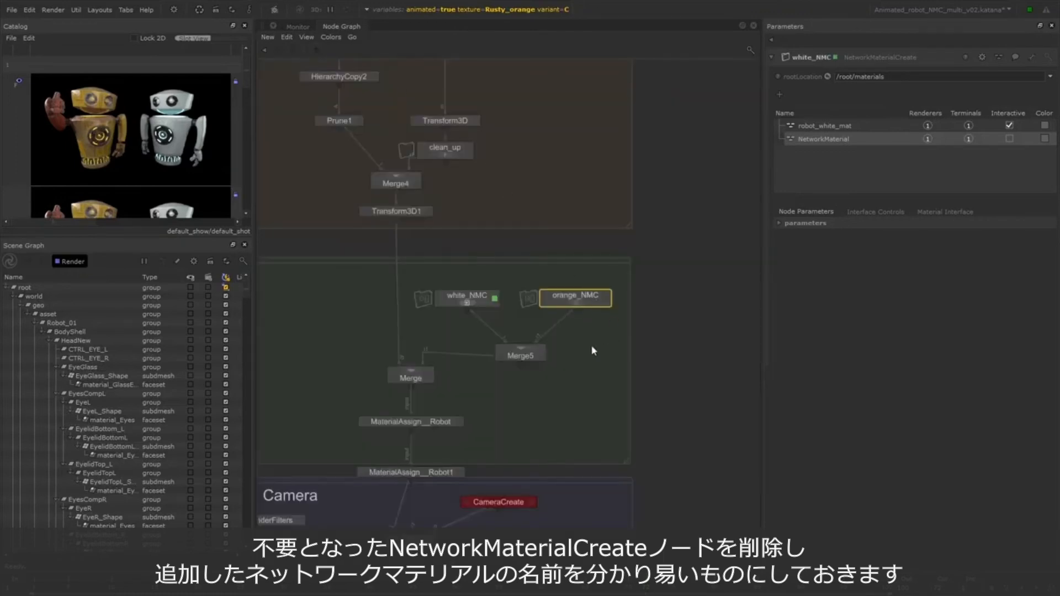
pyautogui.press('Delete')
pyautogui.click(521, 356)
pyautogui.press('Delete')
pyautogui.moveTo(486, 304); pyautogui.dragTo(564, 312)
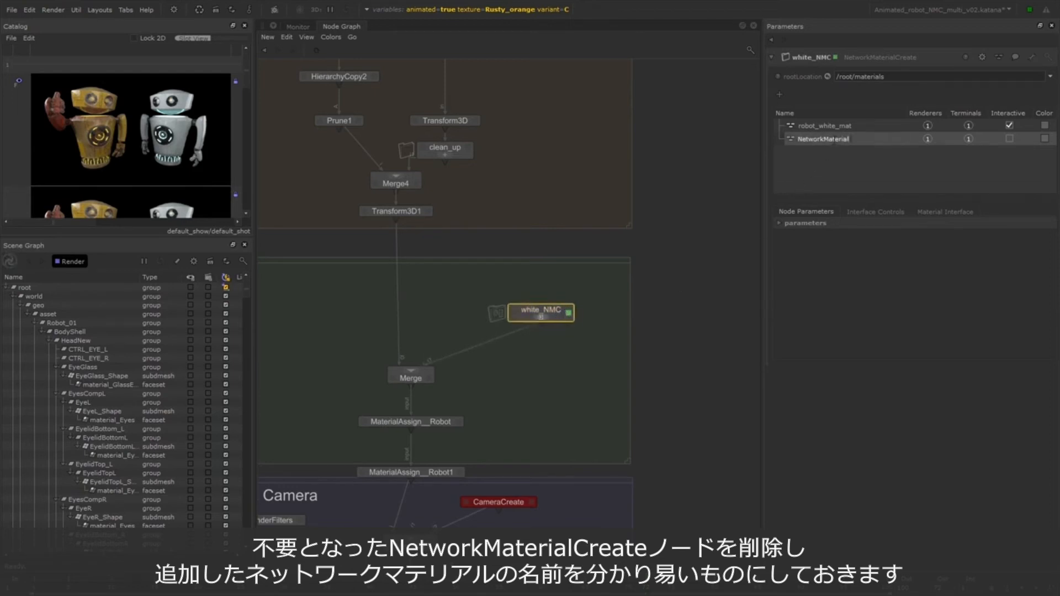
# Rename the added network material as robot_orange_mat
pyautogui.write('robot_orange_mat')
pyautogui.press('Return')
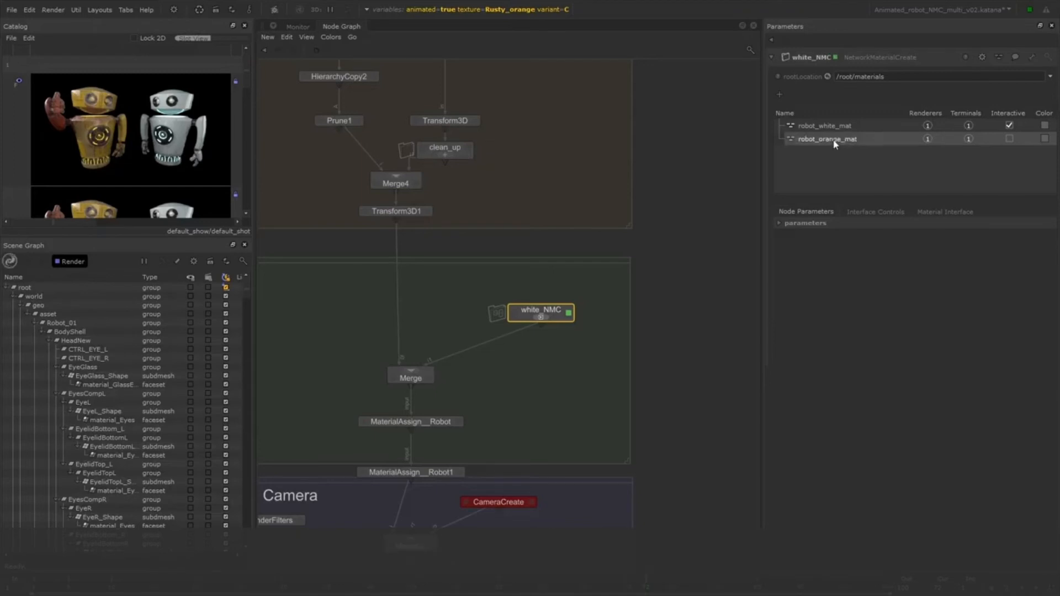
# Rename the white_NMC node as robot_NMC
pyautogui.doubleClick(555, 312)
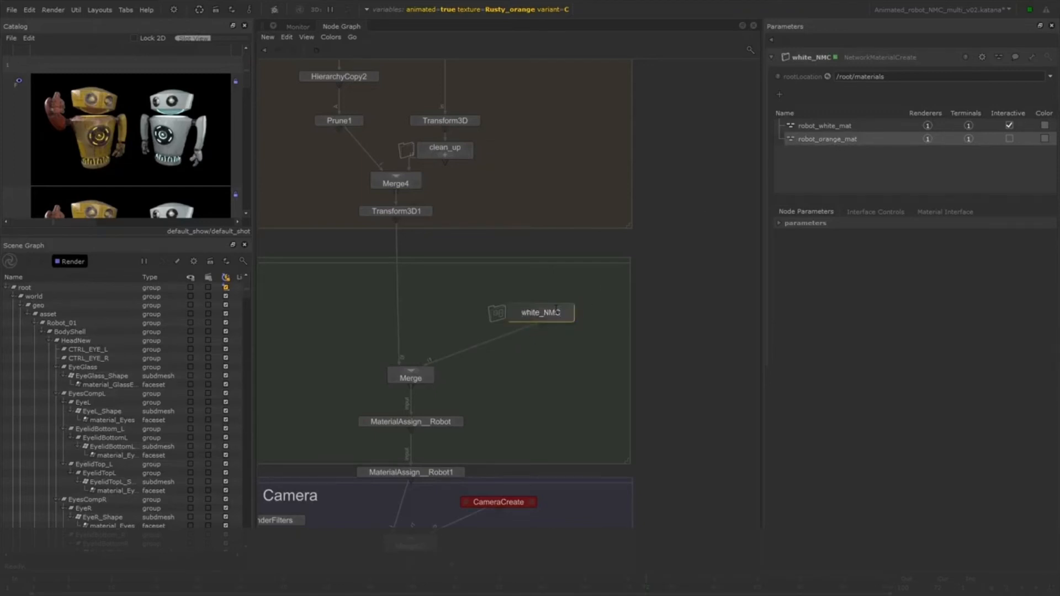
pyautogui.write('robot')
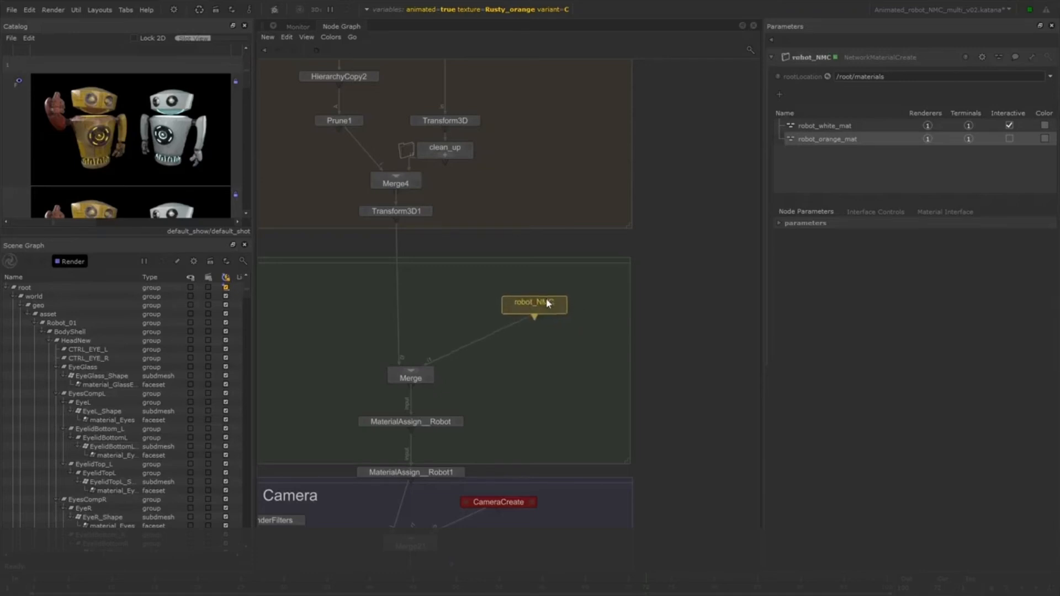
pyautogui.press('Return')
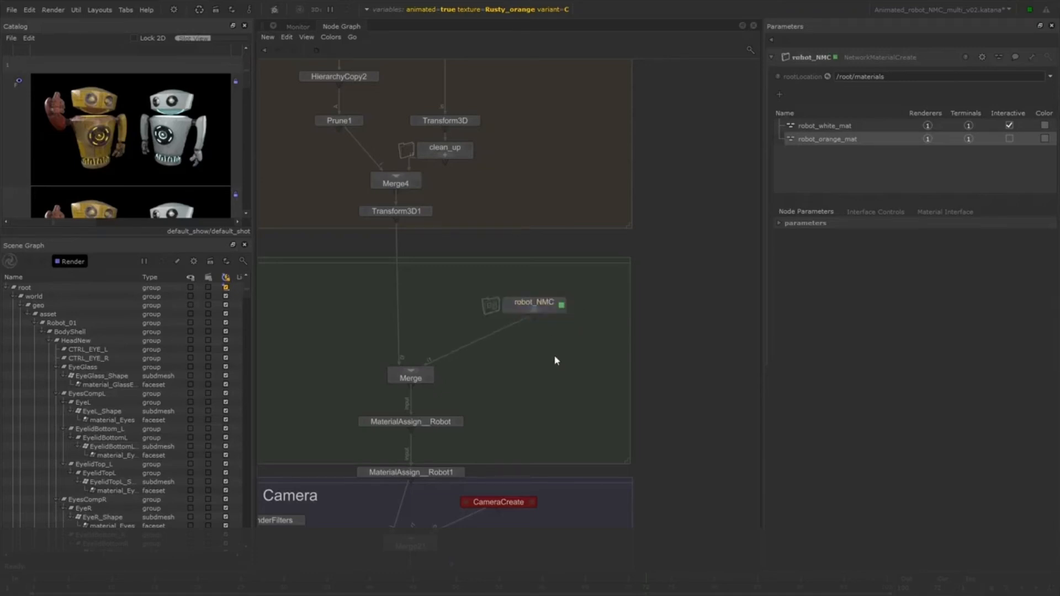
# Render the view node with the combined robot_NMC materials
pyautogui.click(52, 12)
pyautogui.click(105, 40)
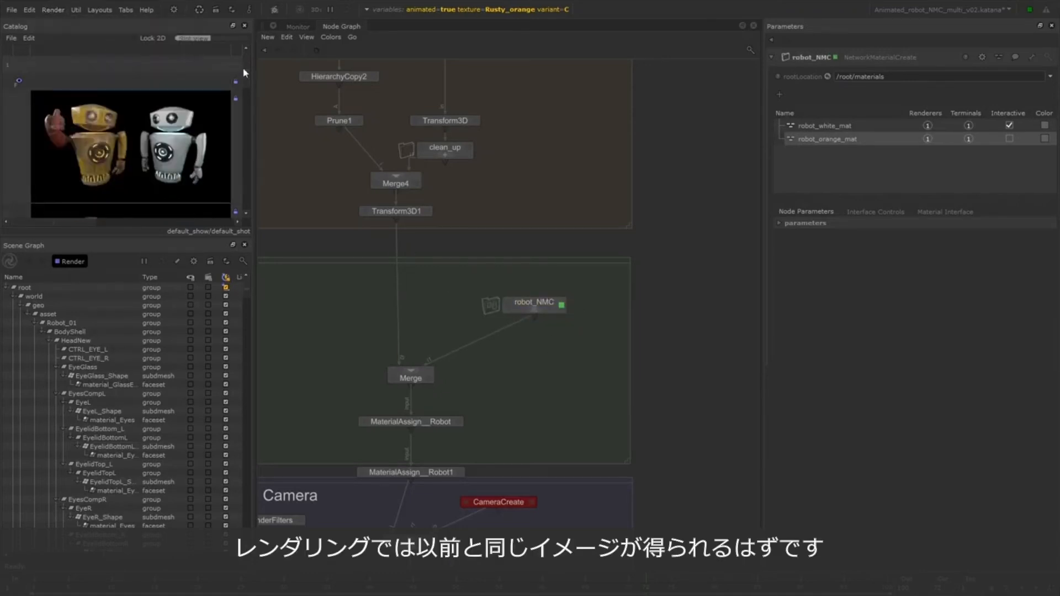
pyautogui.moveTo(587, 410); pyautogui.dragTo(620, 367, button='middle')
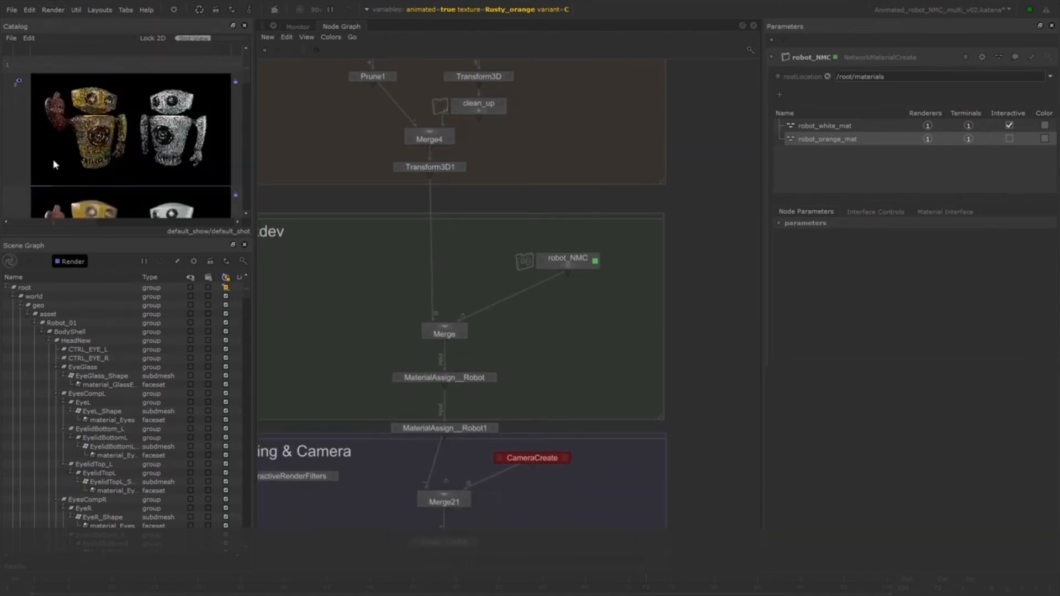
# Compare the new and previous renders in the Monitor using Horizontal Split with Sync Pan/Zoom, enlarged to fill both halves
pyautogui.click(308, 28)
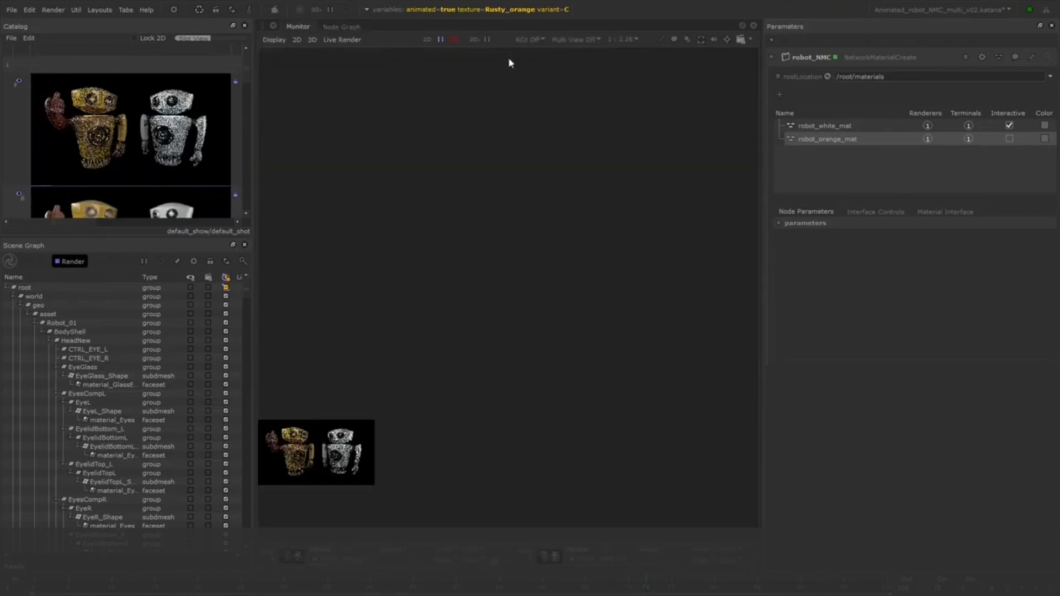
pyautogui.click(590, 40)
pyautogui.click(607, 79)
pyautogui.click(551, 40)
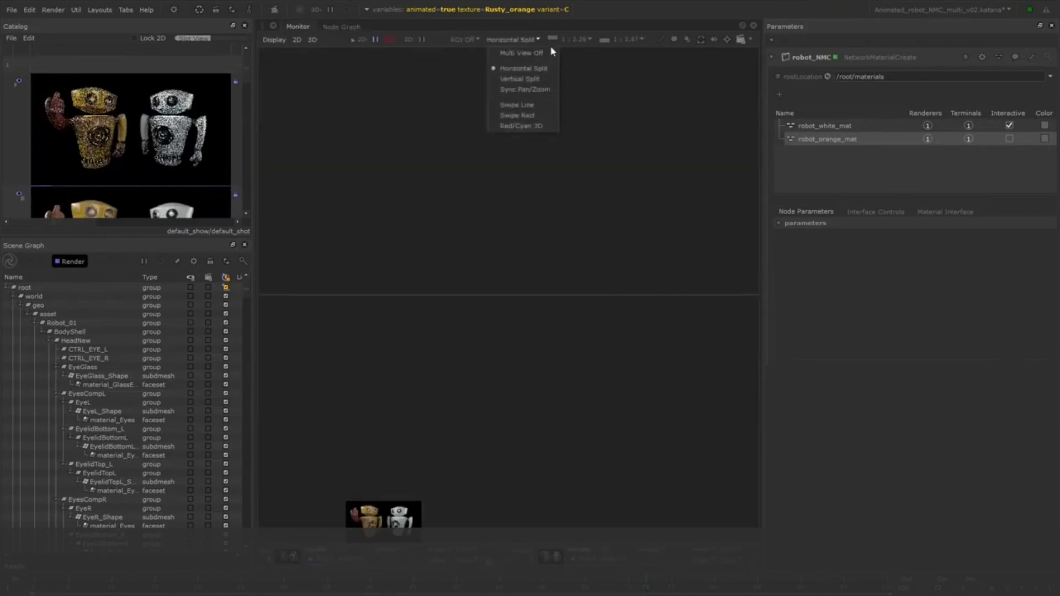
pyautogui.click(548, 92)
pyautogui.scroll(1, 736, 237)
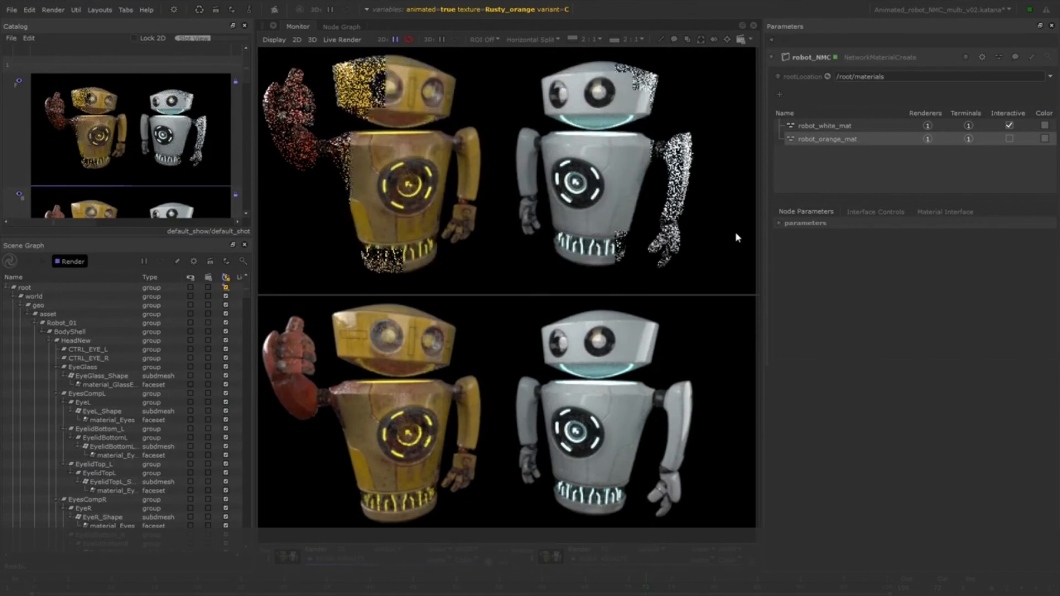
# Enter robot_NMC in the Node Graph and open the Reflection parameters of the shared dlGlass5 node
pyautogui.click(353, 27)
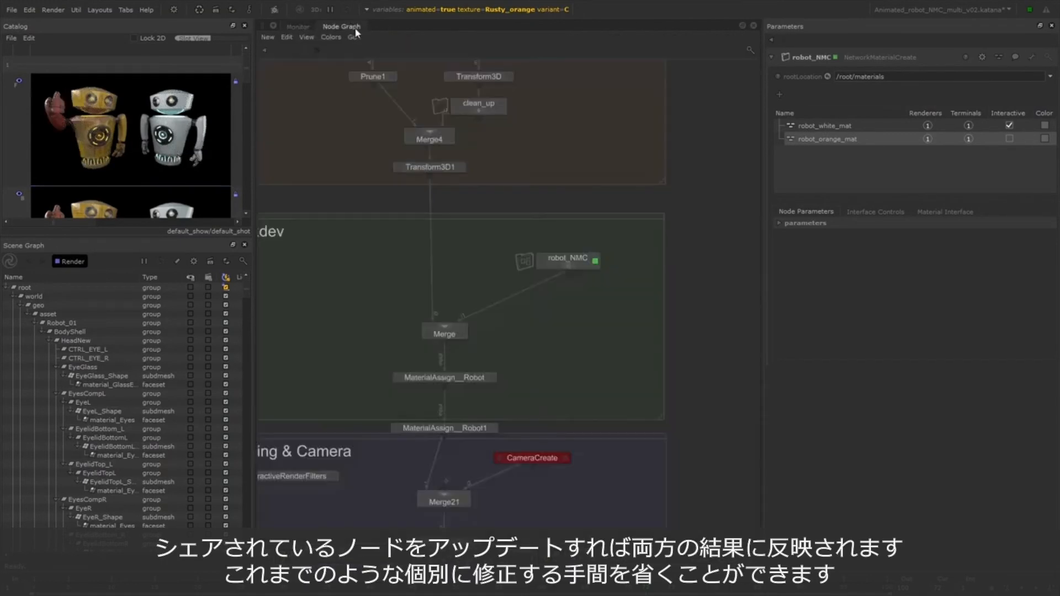
pyautogui.keyDown('ctrl'); pyautogui.middleClick(596, 281); pyautogui.keyUp('ctrl')
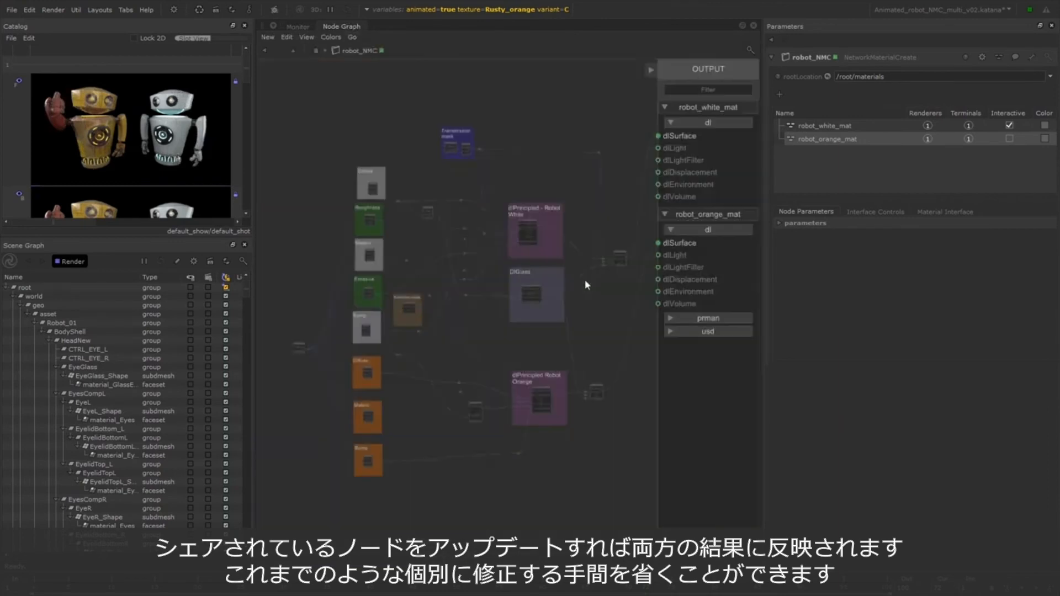
pyautogui.scroll(8, 538, 285)
pyautogui.click(602, 250)
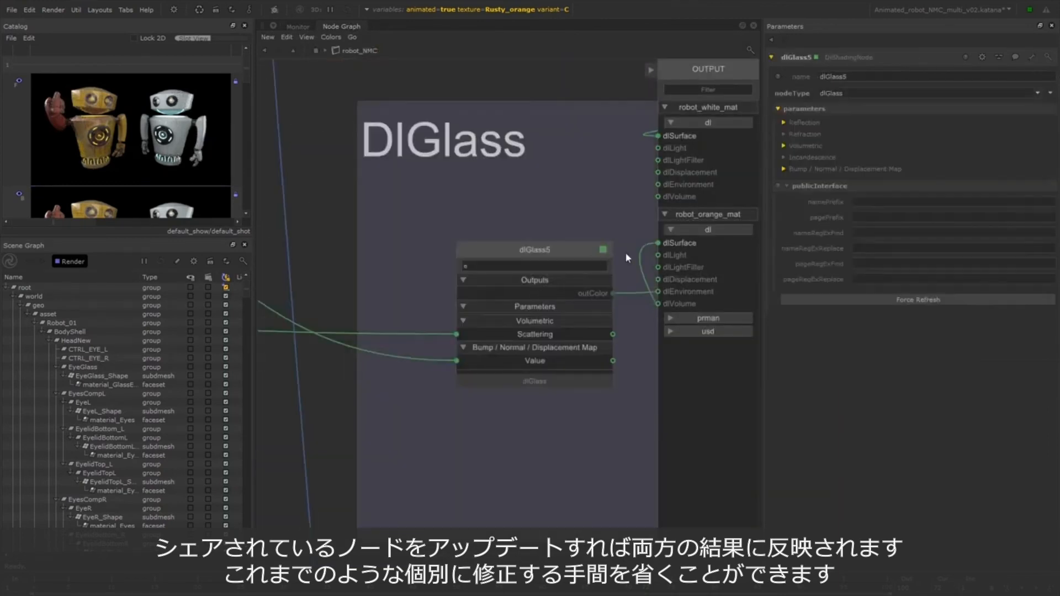
pyautogui.click(806, 123)
# Render the view node, show it in the Monitor, and set the Film IOR of dlGlass5 to 5
pyautogui.click(59, 12)
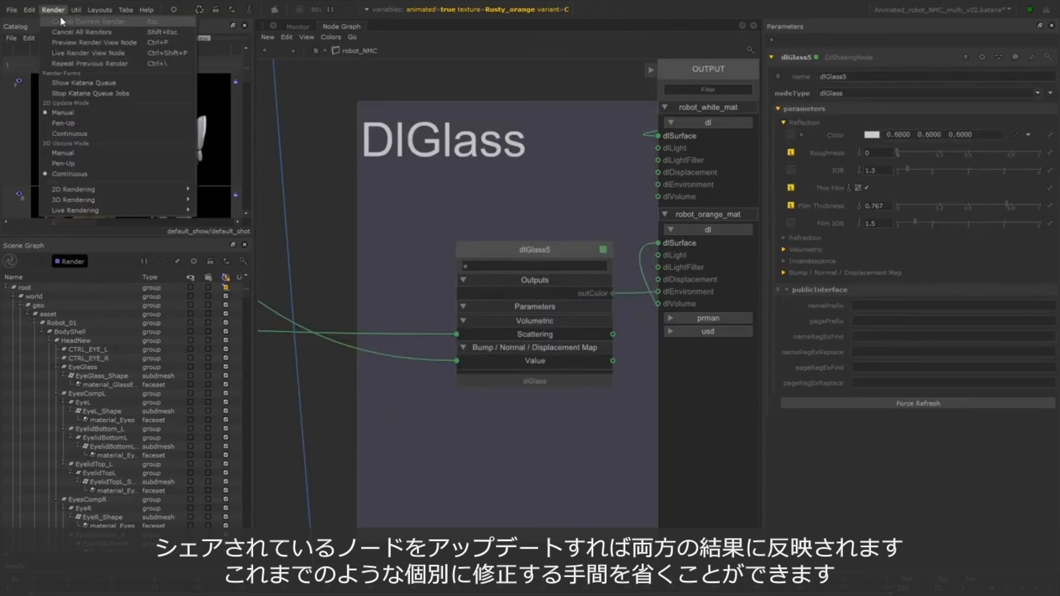
pyautogui.click(127, 43)
pyautogui.click(287, 27)
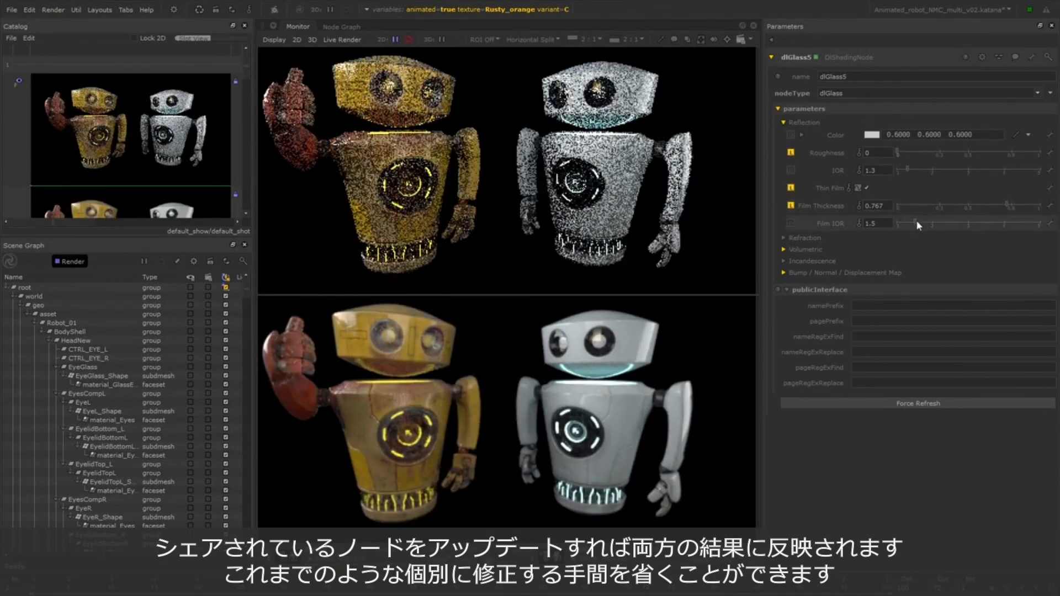
pyautogui.moveTo(916, 223); pyautogui.dragTo(969, 225)
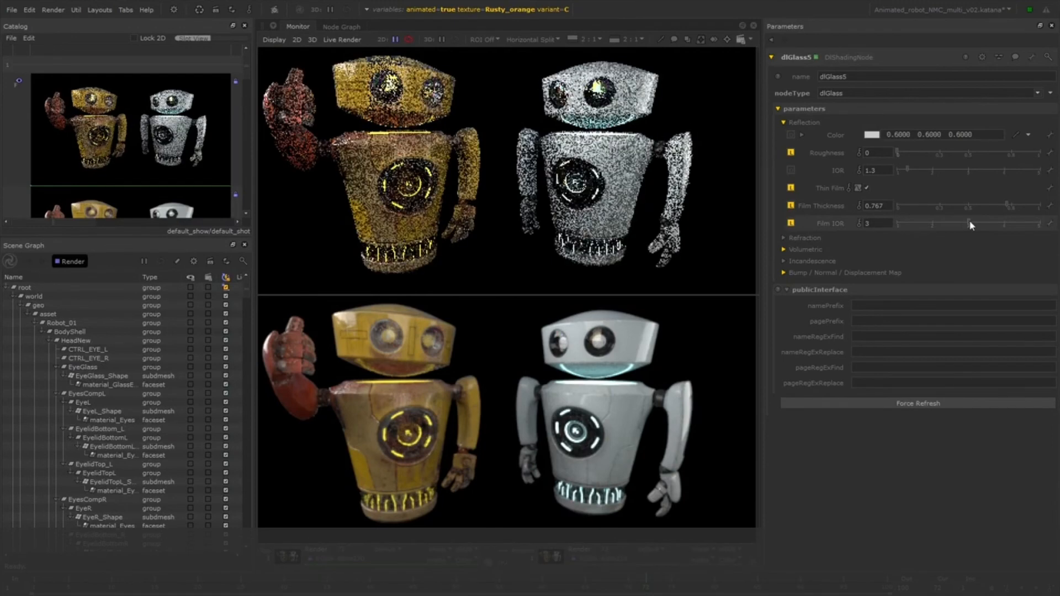
pyautogui.moveTo(969, 222); pyautogui.dragTo(1012, 222)
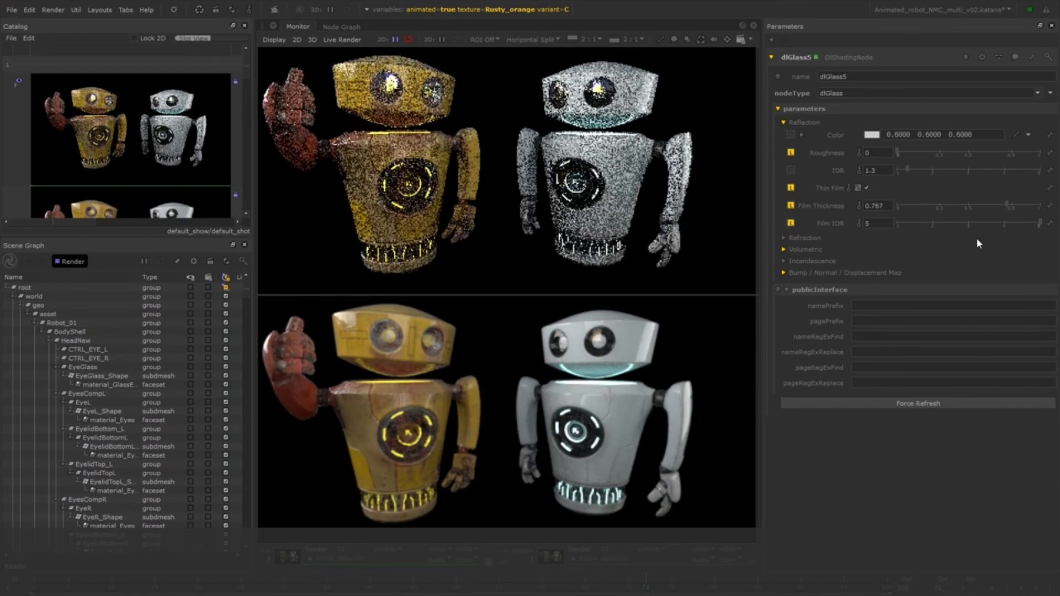
# Switch the Monitor comparison to Swipe Line and inspect the glass change on both robots
pyautogui.click(533, 39)
pyautogui.click(565, 105)
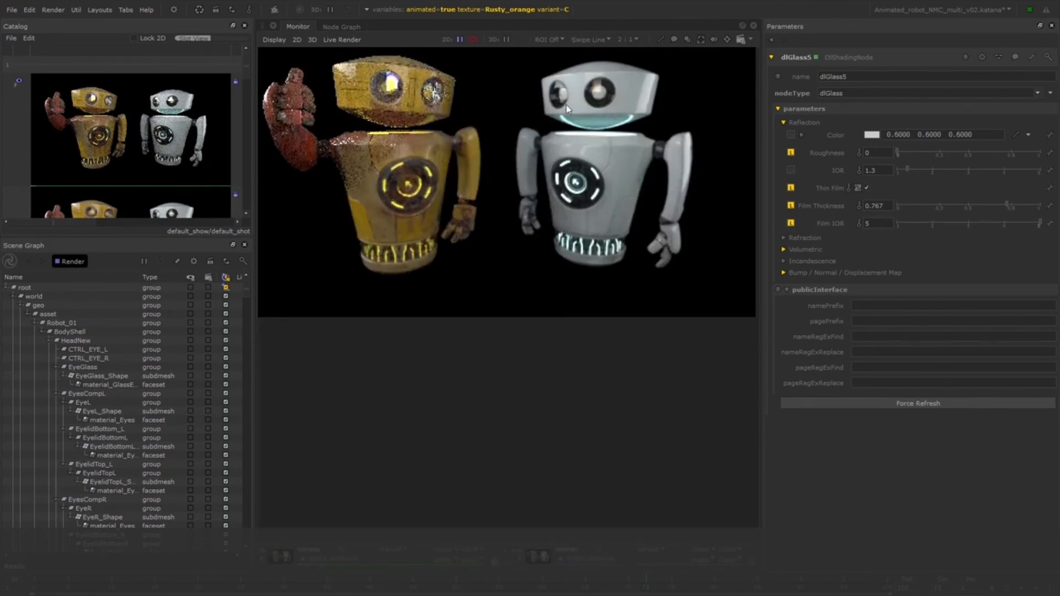
pyautogui.scroll(-3, 492, 221)
pyautogui.scroll(1, 431, 246)
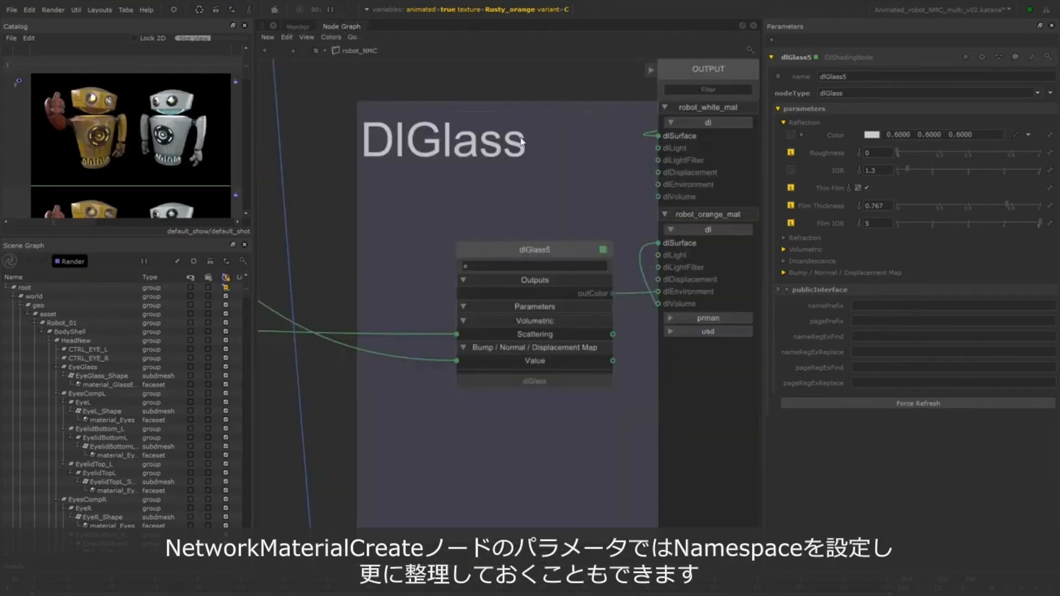
# Return to the main node graph and add a namespace named robot_mat to robot_NMC
pyautogui.scroll(-5, 602, 340)
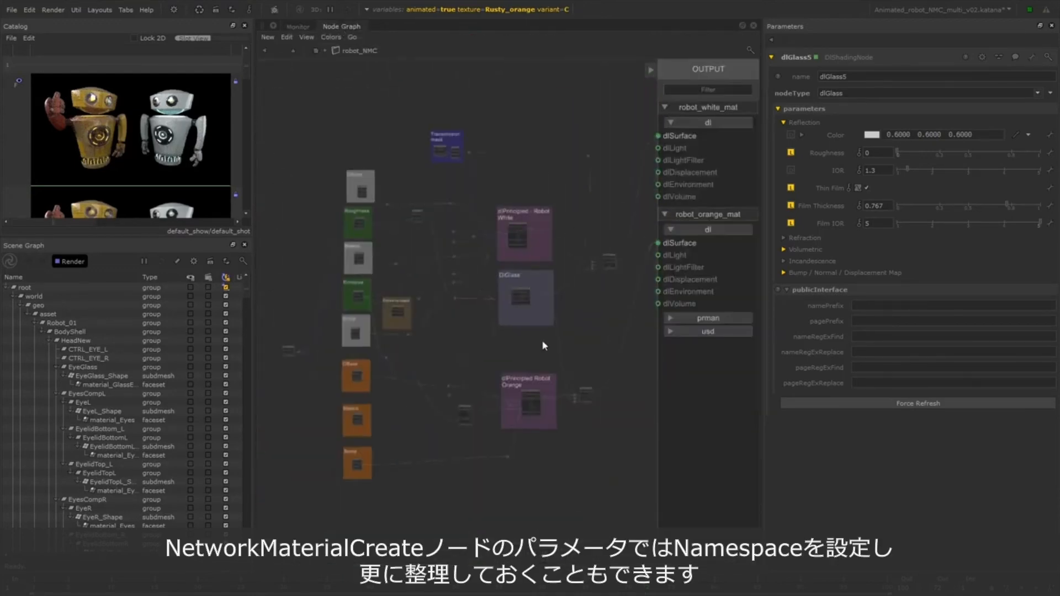
pyautogui.click(606, 279)
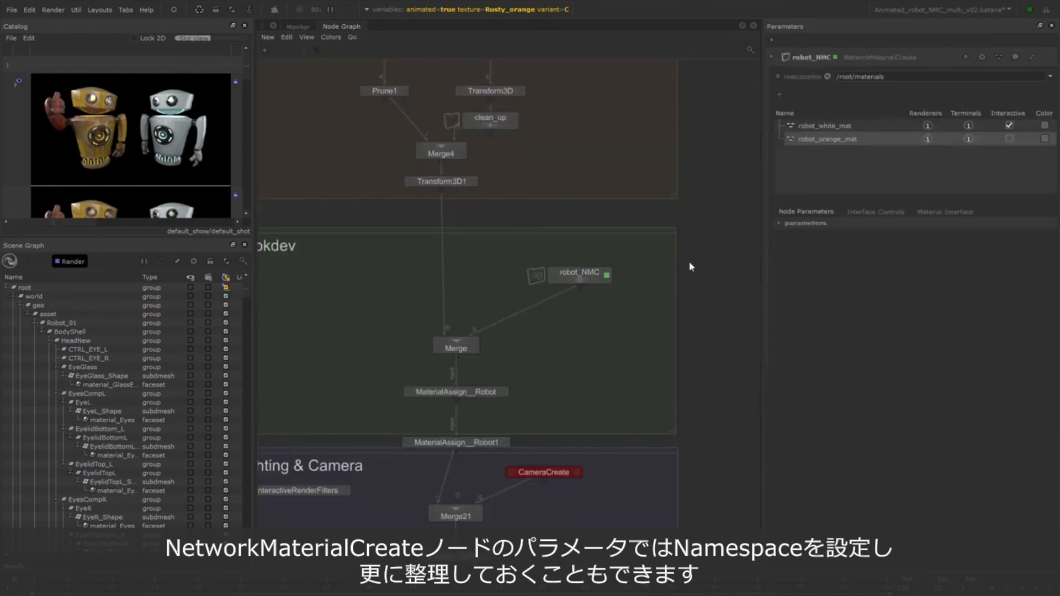
pyautogui.click(780, 95)
pyautogui.click(822, 109)
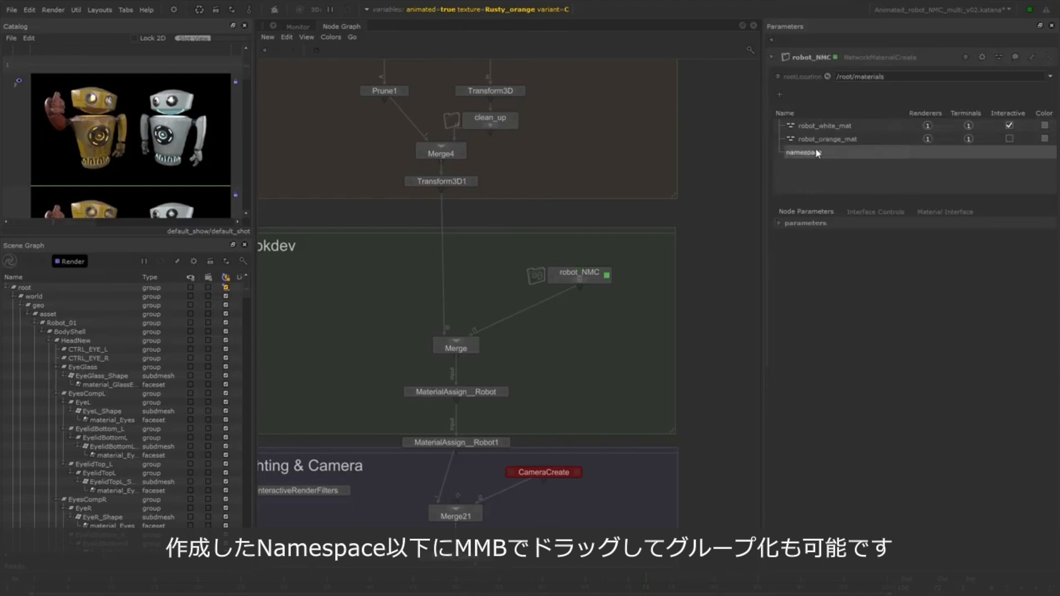
pyautogui.write('robot_mat')
pyautogui.press('Return')
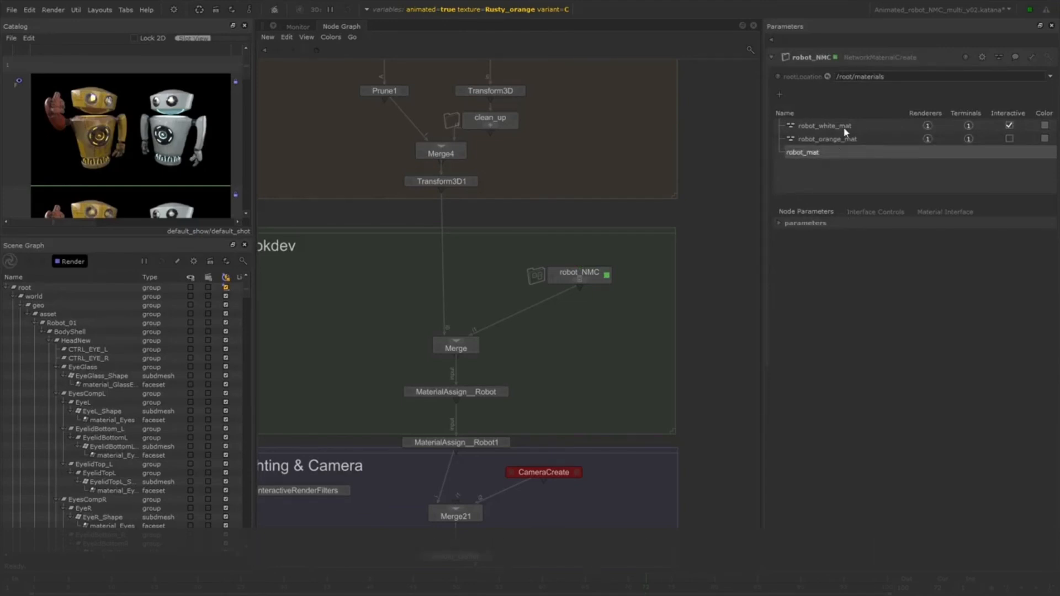
# Move robot_white_mat and robot_orange_mat together into the robot_mat namespace
pyautogui.click(828, 126)
pyautogui.keyDown('shift'); pyautogui.click(840, 141); pyautogui.keyUp('shift')
pyautogui.moveTo(841, 143); pyautogui.dragTo(827, 159)
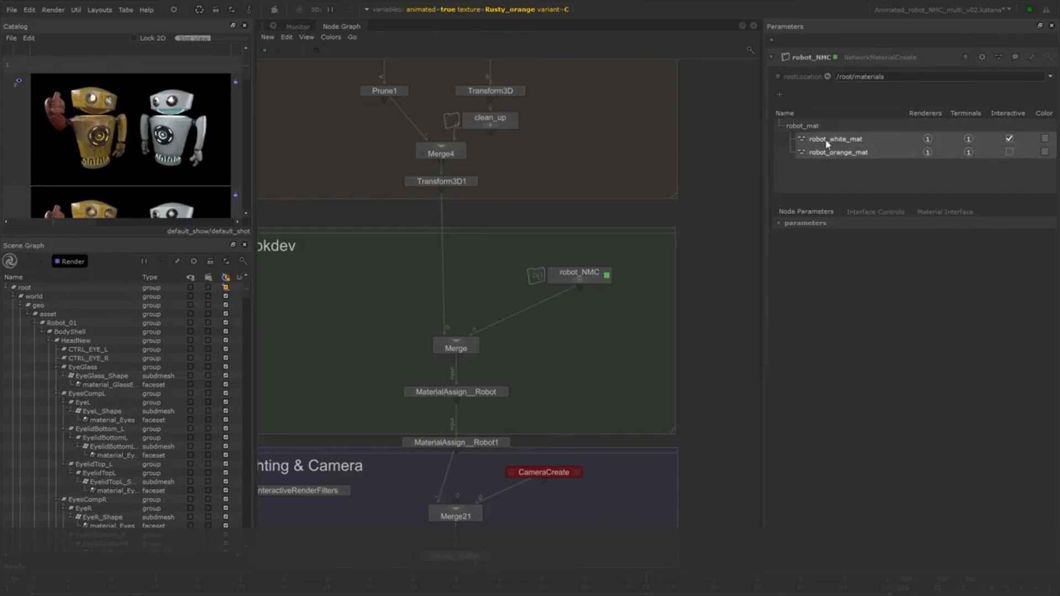
pyautogui.click(824, 163)
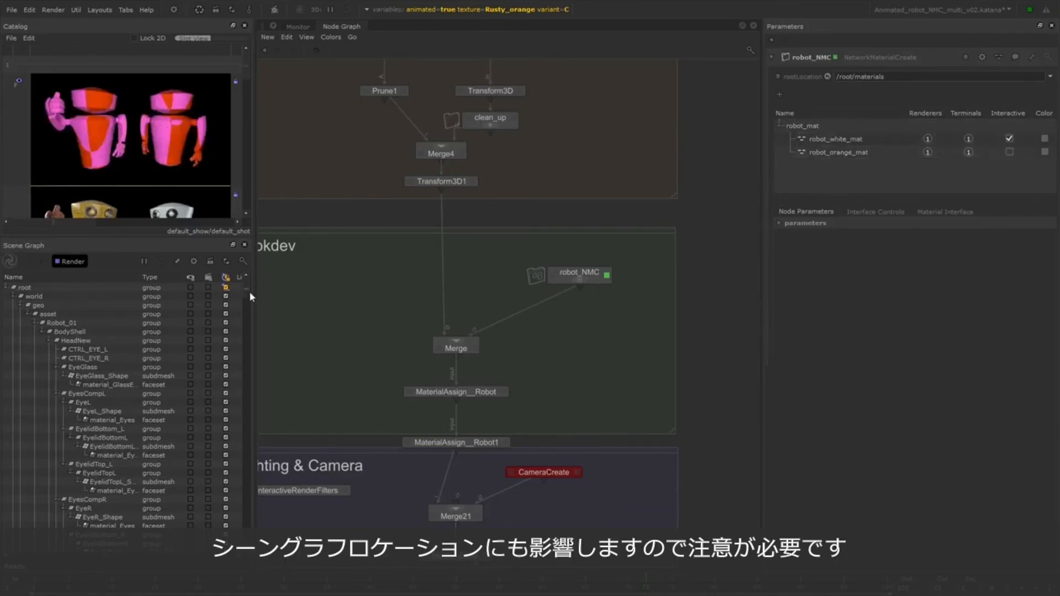
# Assign /root/materials/robot_mat/robot_white_mat in MaterialAssign__Robot and /root/materials/robot_mat/robot_orange_mat in MaterialAssign__Robot1
pyautogui.moveTo(249, 291); pyautogui.dragTo(165, 549)
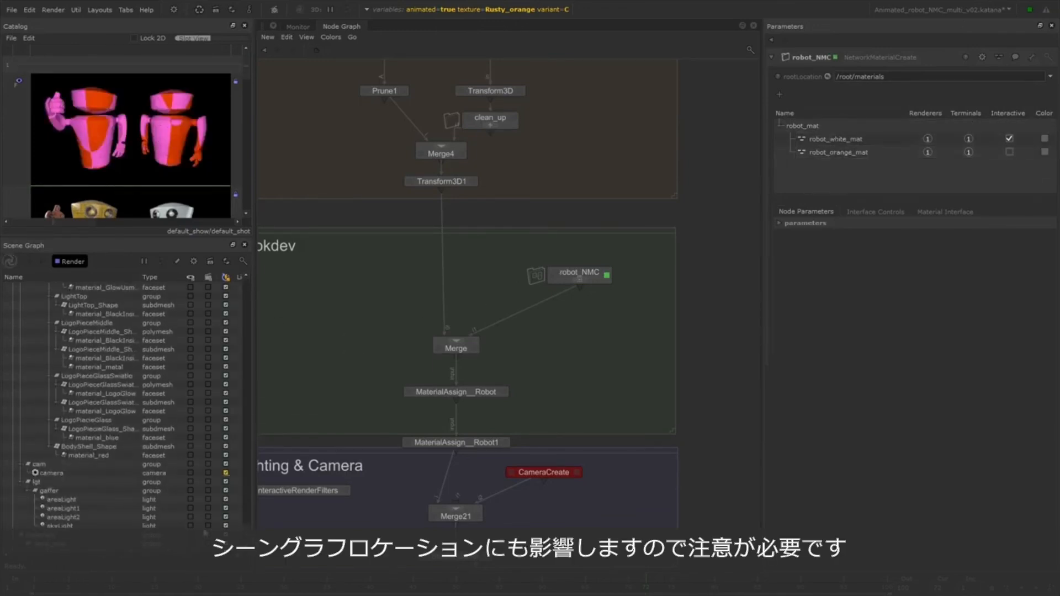
pyautogui.scroll(-1, 78, 529)
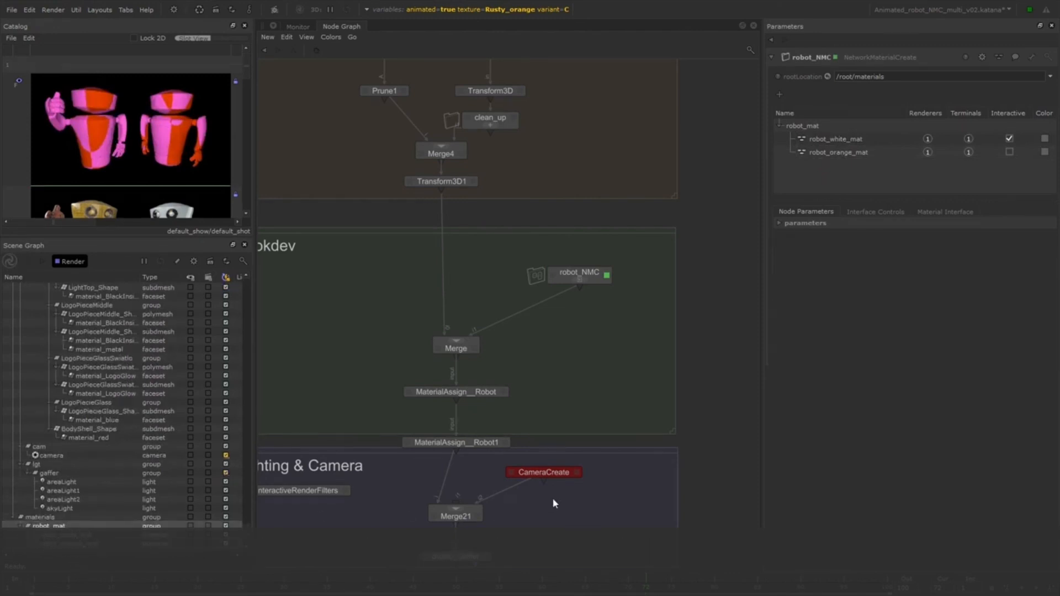
pyautogui.click(503, 393)
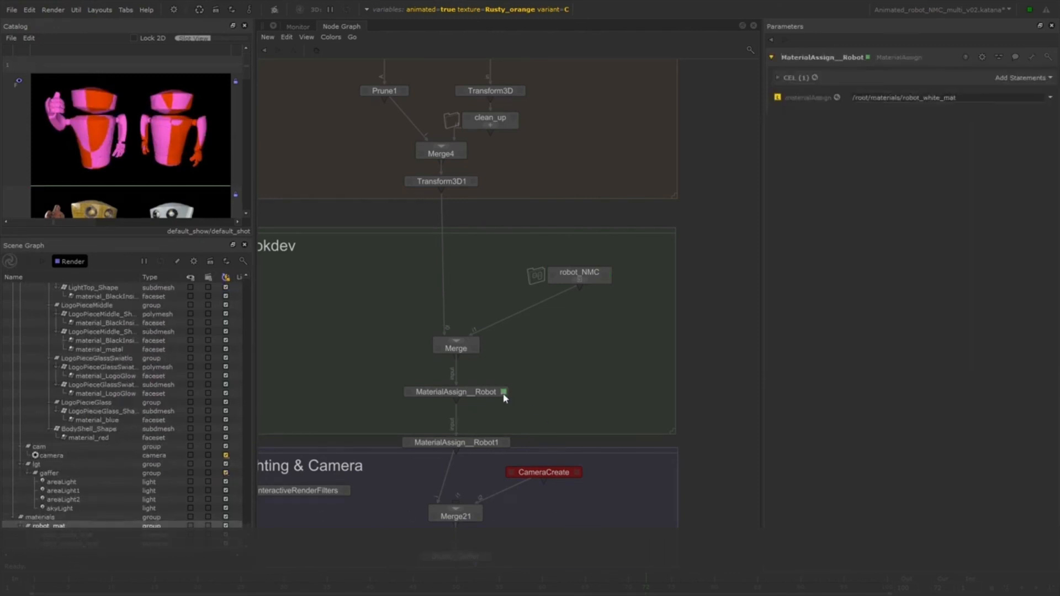
pyautogui.click(797, 81)
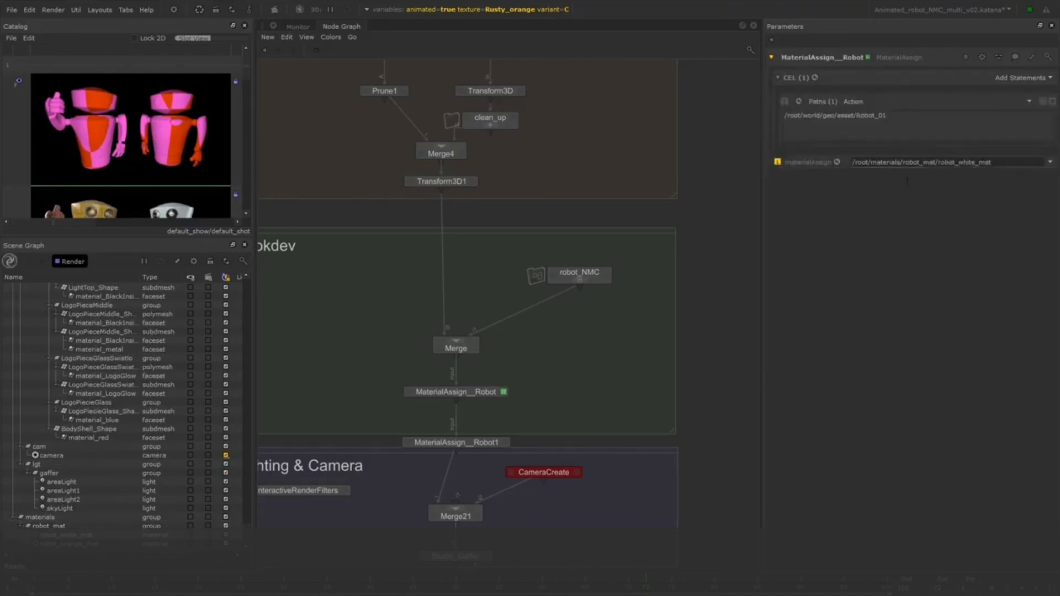
pyautogui.click(505, 442)
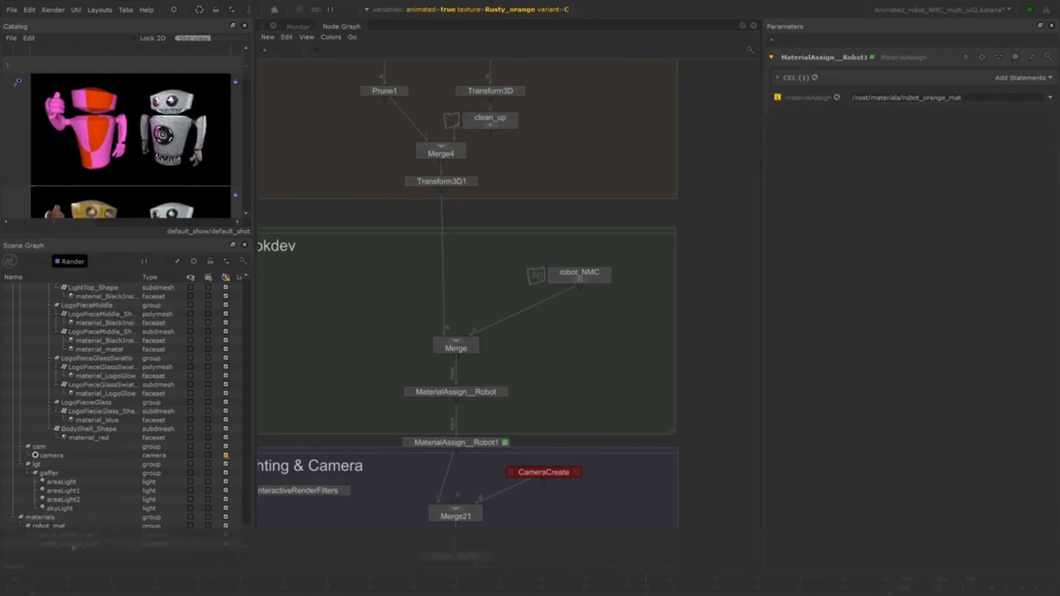
pyautogui.moveTo(74, 545); pyautogui.dragTo(948, 97)
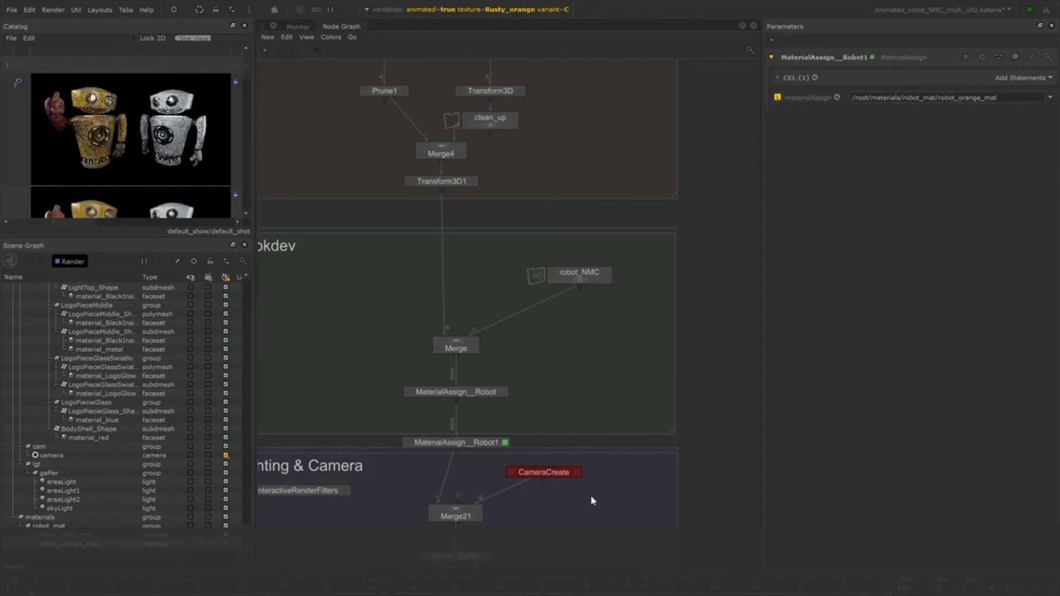
# Give robot_white_mat in robot_NMC a custom color of 0.6784, 0.7098, 0.7059 sampled from the white robot's rendered body
pyautogui.click(608, 275)
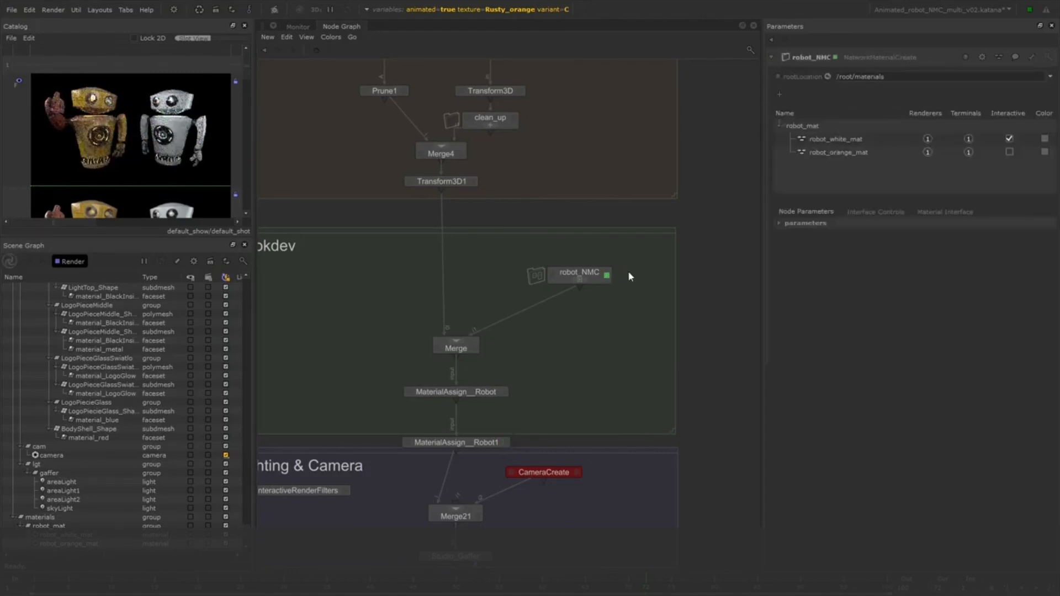
pyautogui.click(1044, 138)
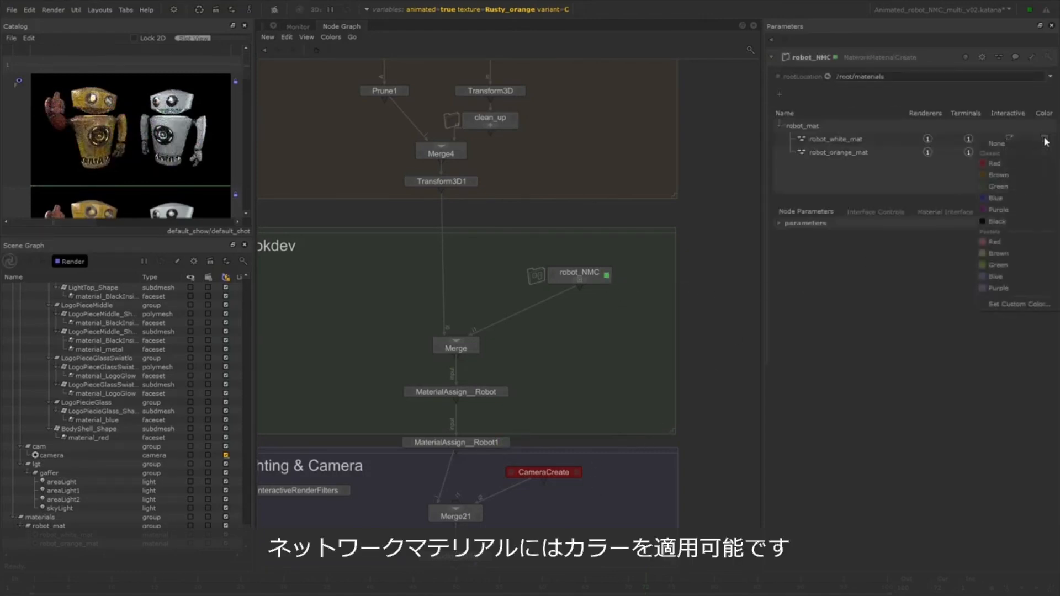
pyautogui.click(1030, 303)
pyautogui.click(708, 244)
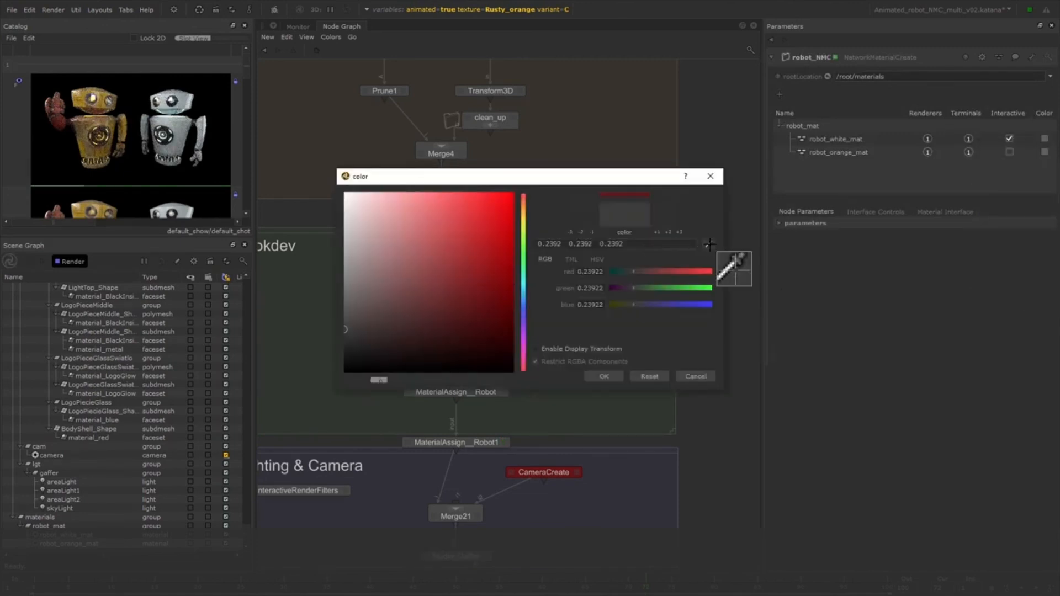
pyautogui.click(170, 120)
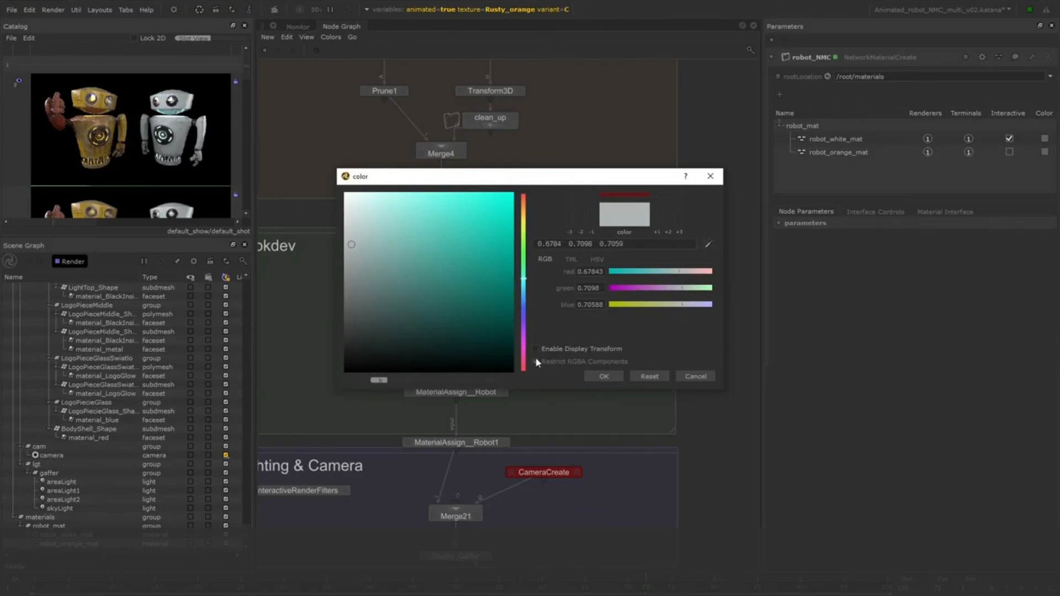
pyautogui.click(604, 376)
# Give robot_orange_mat a custom color sampled from the orange robot's body in the rendered image
pyautogui.click(1044, 152)
pyautogui.click(1030, 317)
pyautogui.click(708, 245)
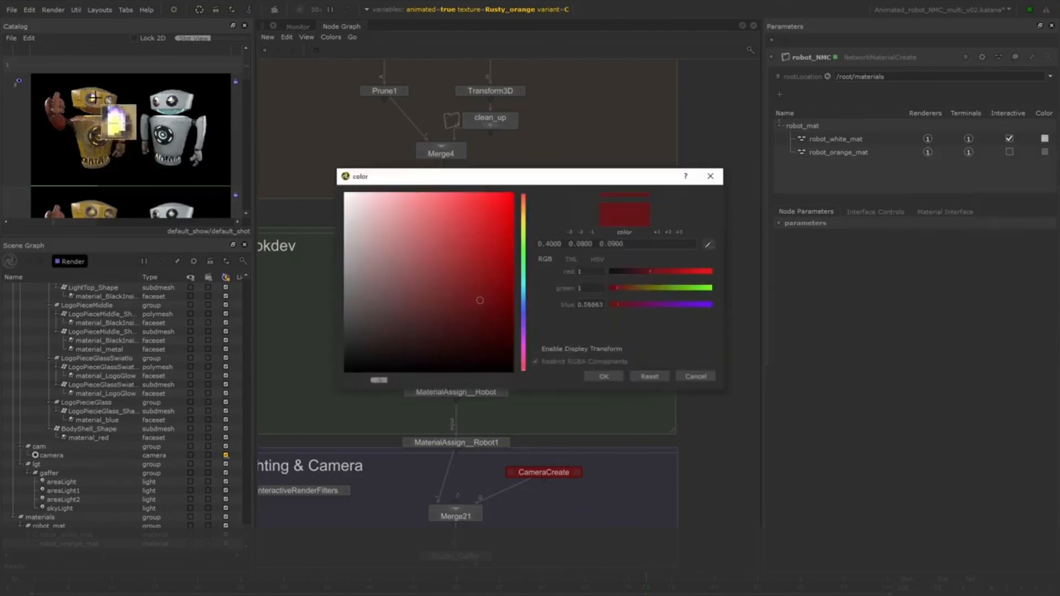
pyautogui.moveTo(113, 118); pyautogui.dragTo(109, 153)
pyautogui.click(604, 376)
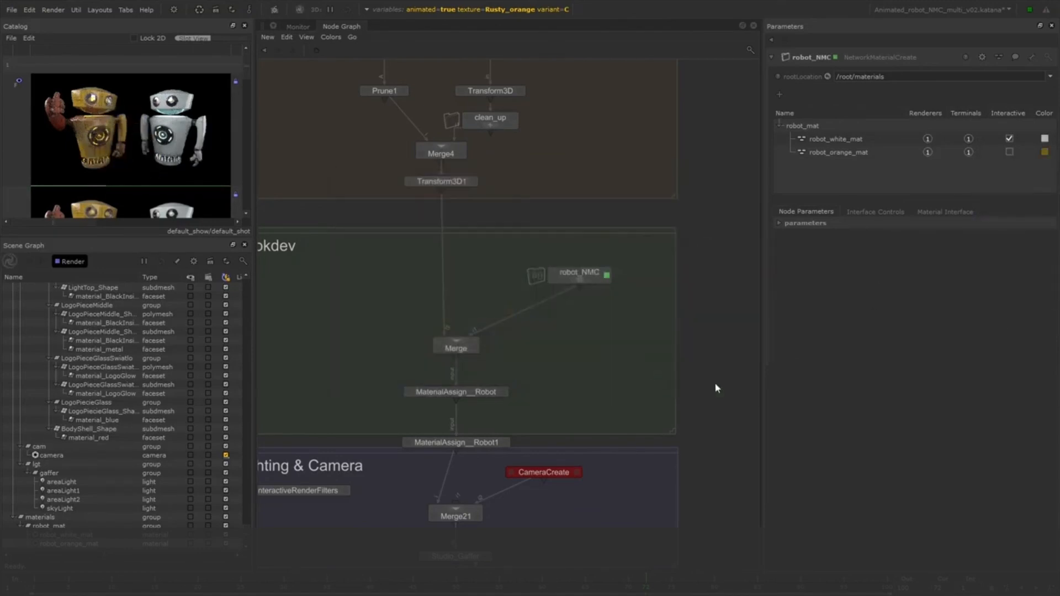
# Enter the robot_NMC network and collapse the robot_orange_mat and robot_white_mat terminal lists in its output
pyautogui.click(579, 280)
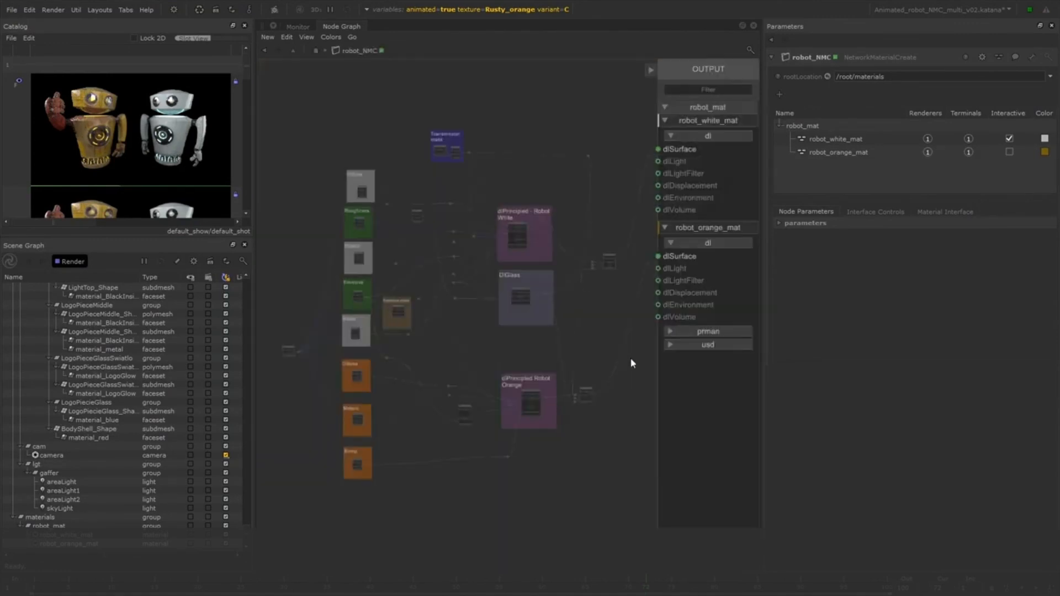
pyautogui.click(707, 227)
pyautogui.click(708, 121)
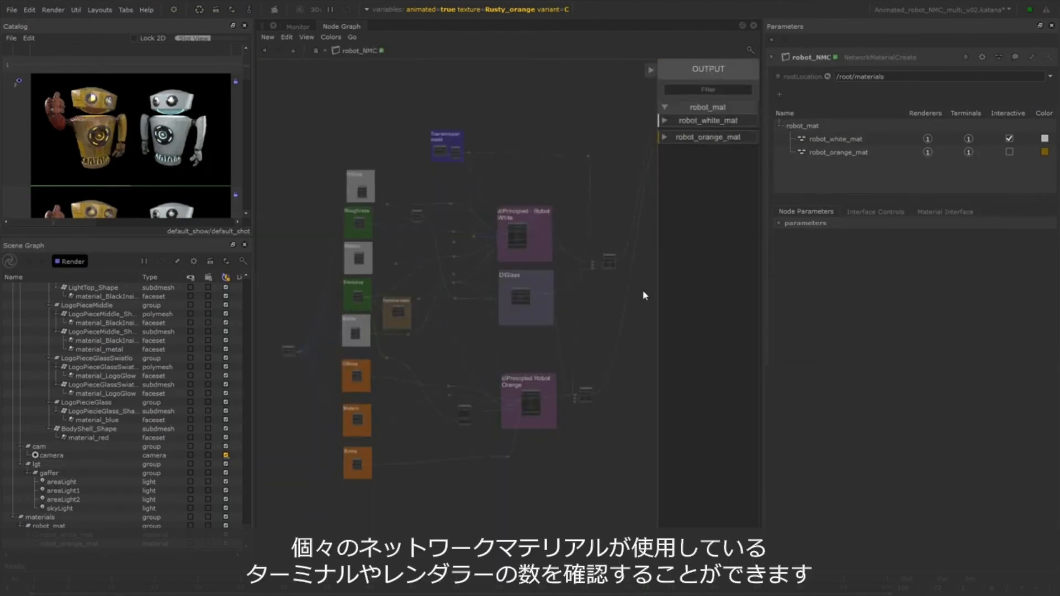
pyautogui.moveTo(643, 292); pyautogui.dragTo(635, 250, button='middle')
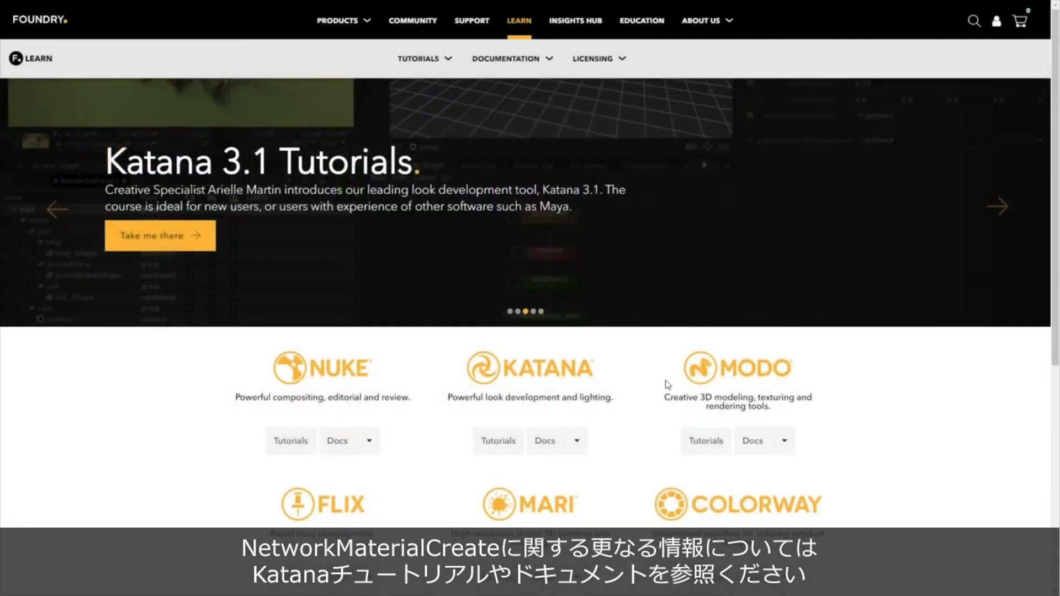
# Browse the Katana tutorials on the Foundry Learn site and read the Multiple NetworkMaterials with NetworkMaterialCreate documentation on adding a new NetworkMaterial
pyautogui.click(498, 450)
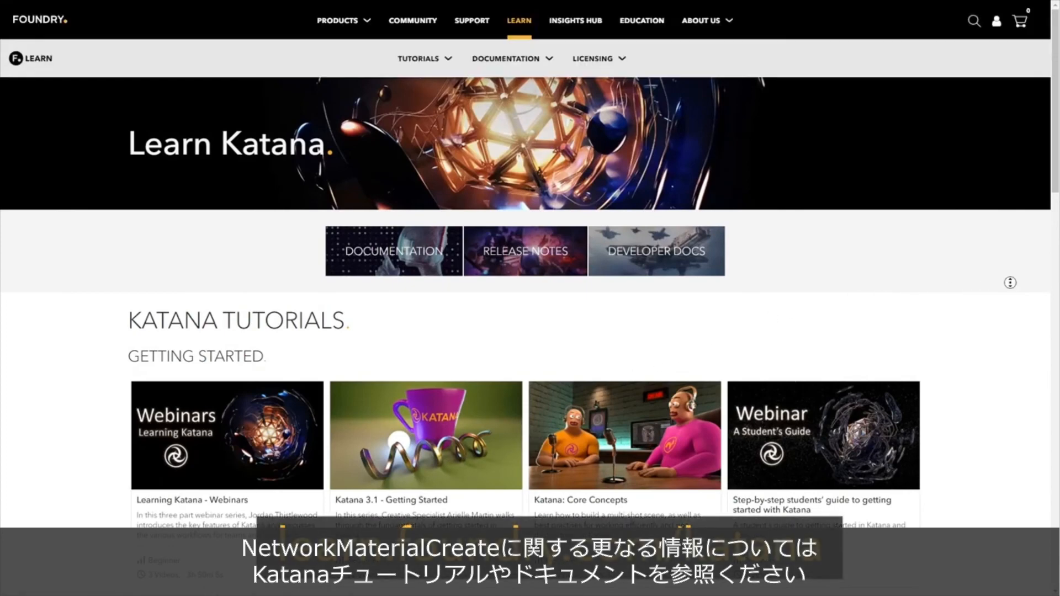
pyautogui.scroll(-2, 1010, 293)
pyautogui.scroll(-1, 1010, 315)
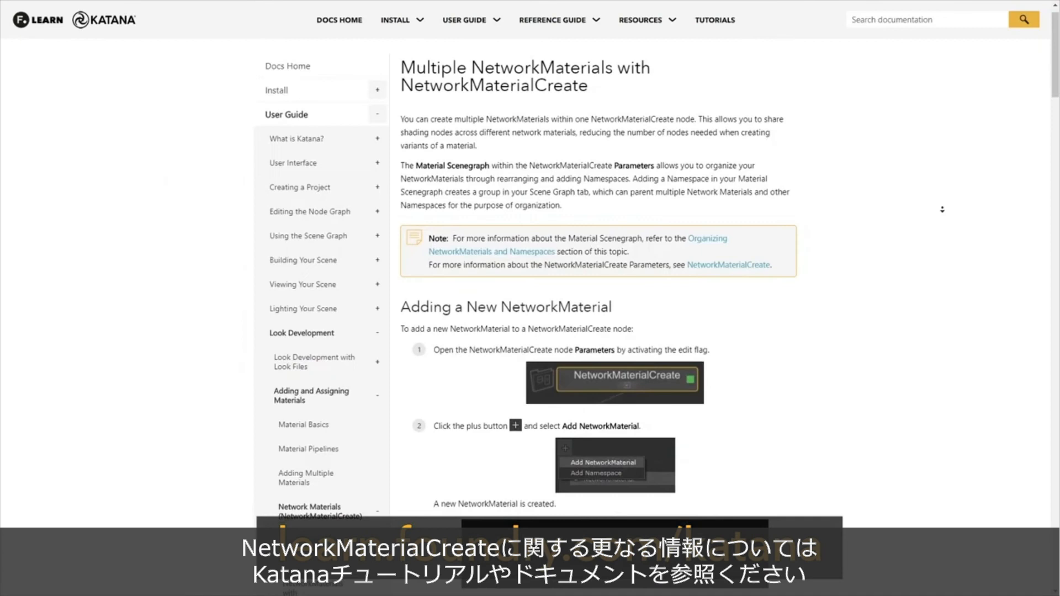
pyautogui.scroll(-2, 942, 209)
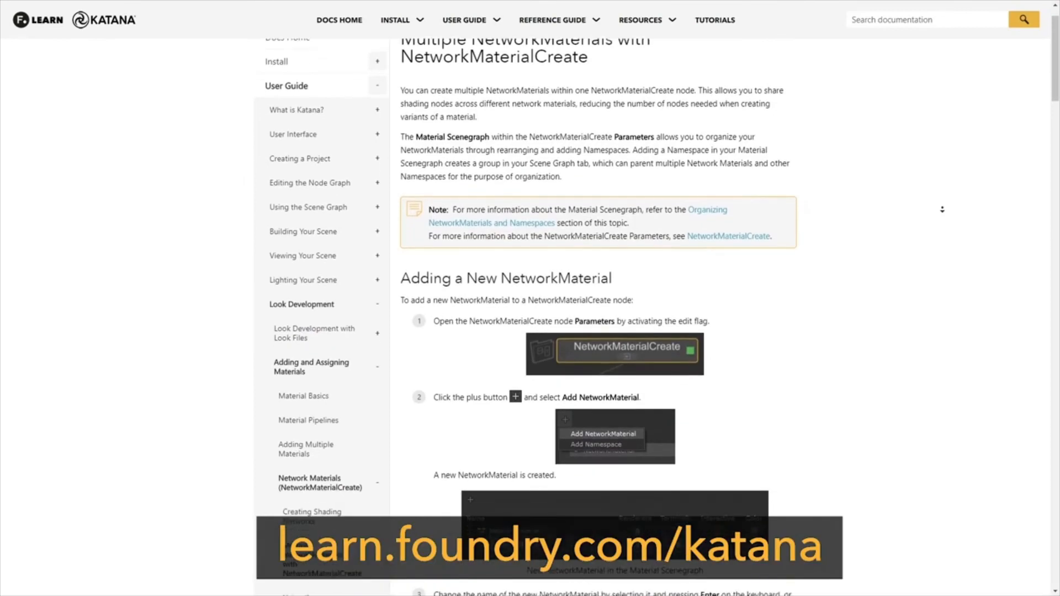
pyautogui.scroll(-2, 942, 209)
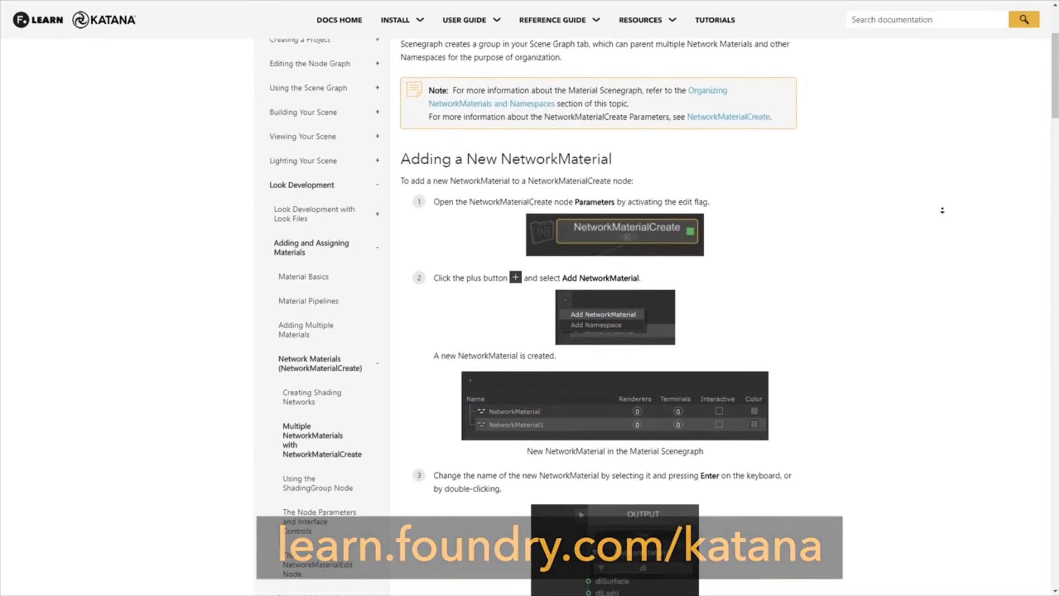